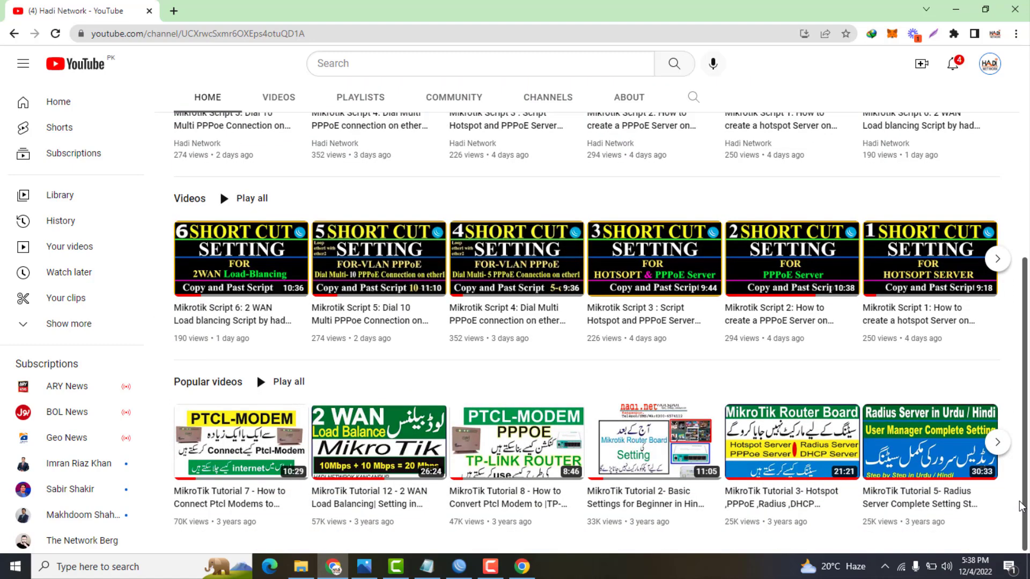
Scroll back to the top of the Hadi Network channel's Home tab to show its MikroTik video shelves
left_click_drag(1024, 499, 1024, 336)
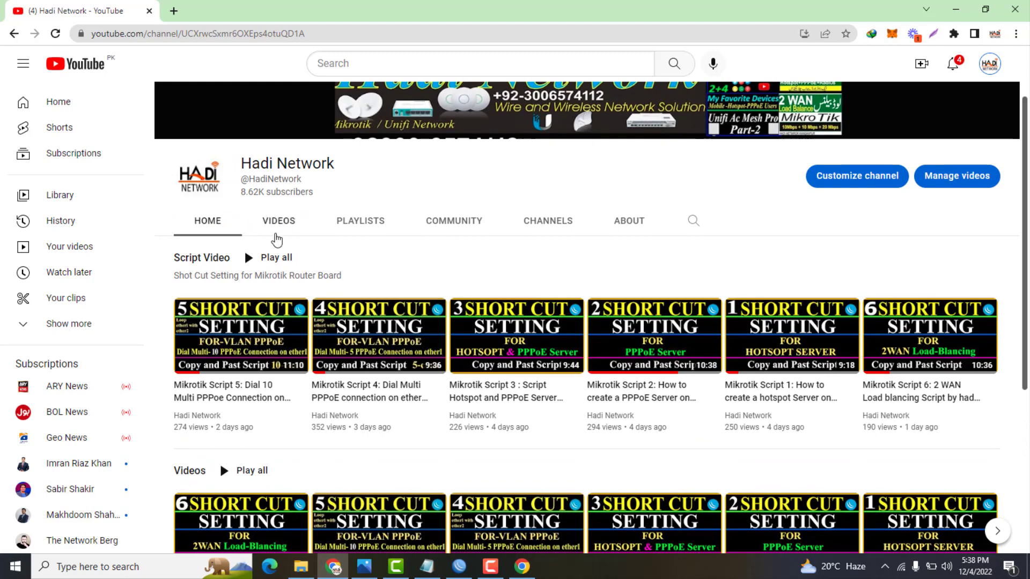
Browse the Hadi Network channel's Videos tab down through older uploads, then minimize Chrome
left_click(276, 233)
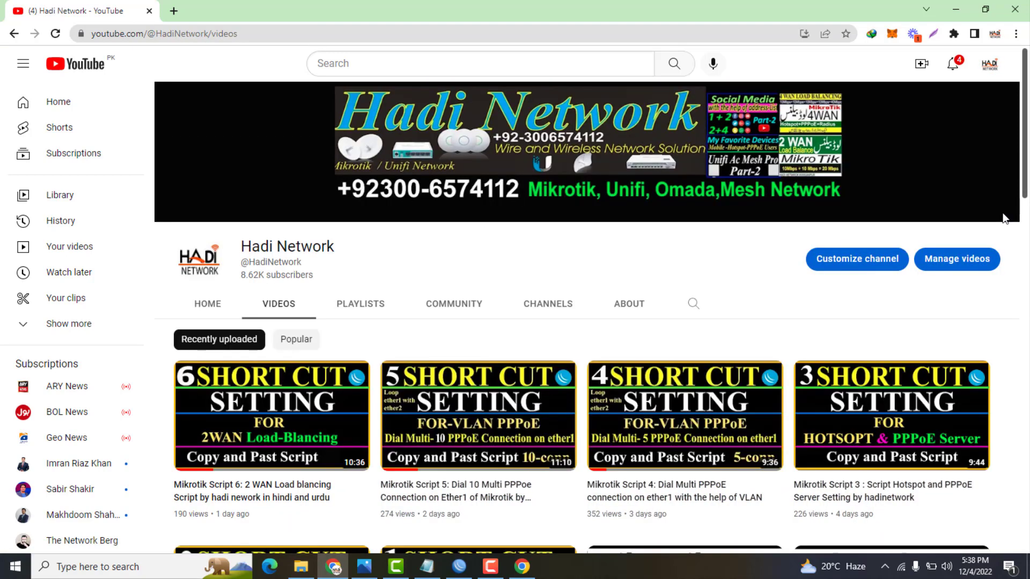
scroll(1006, 346, "down", 13)
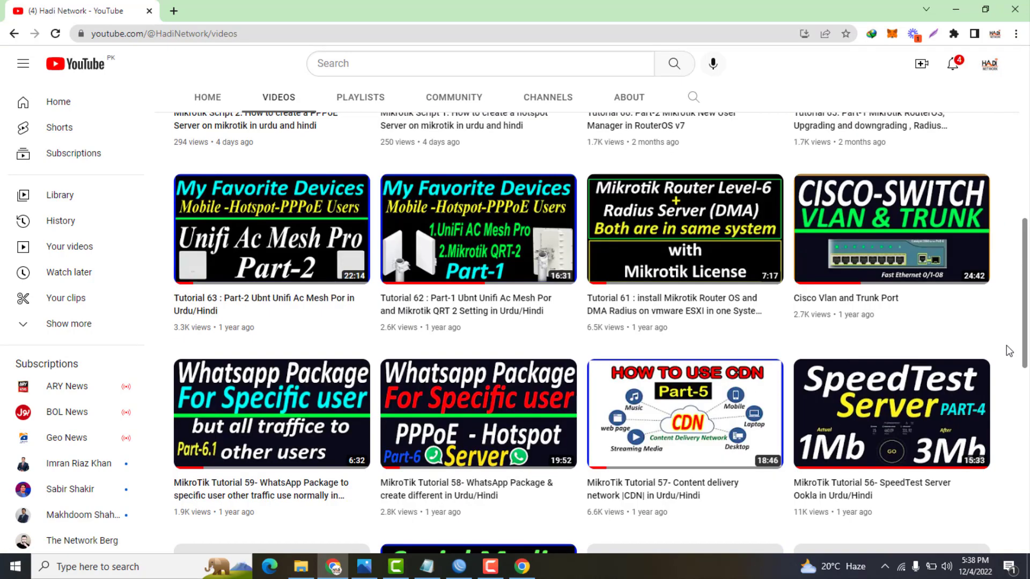
scroll(1001, 394, "down", 7)
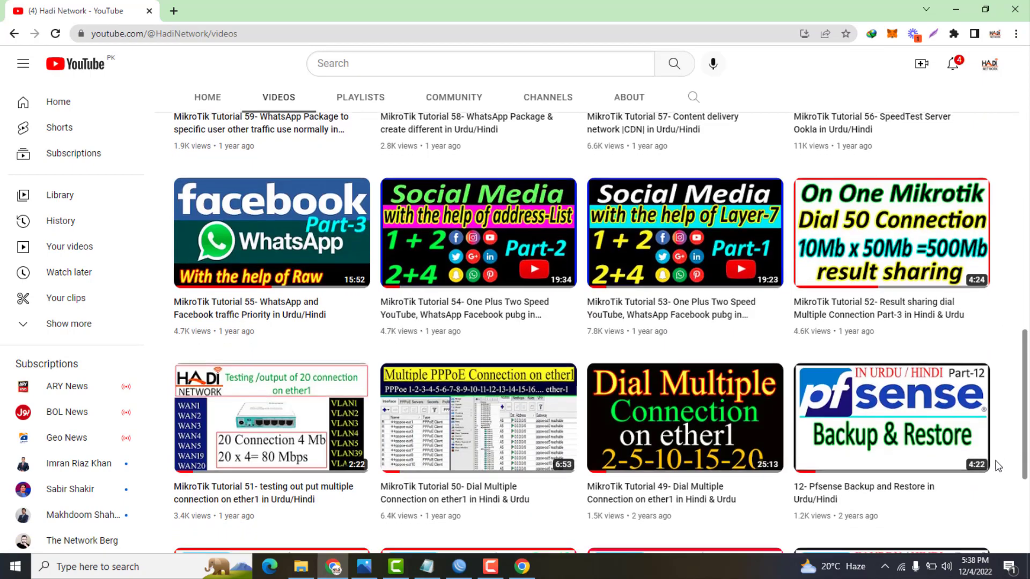
scroll(993, 524, "down", 1)
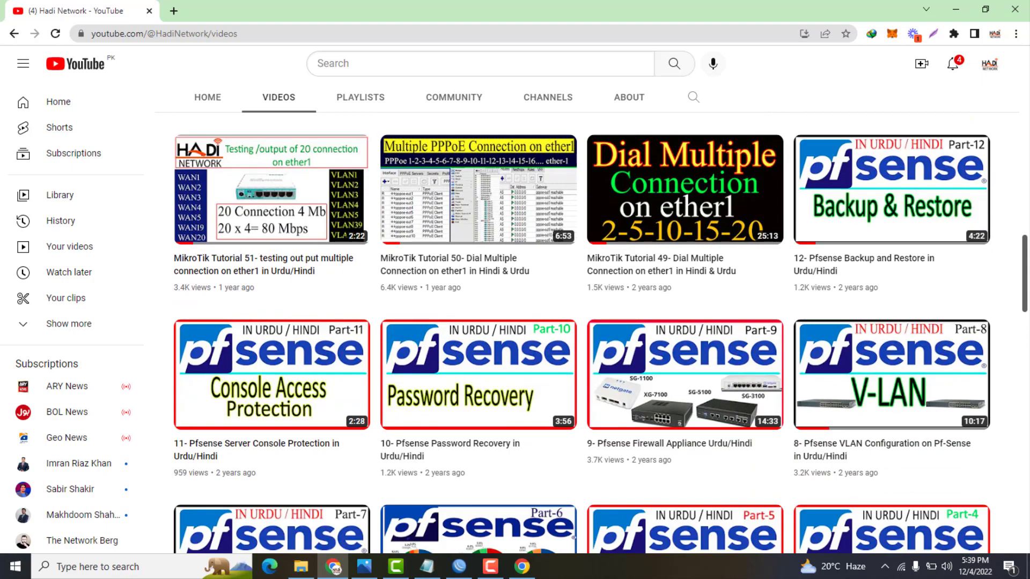
left_click_drag(1026, 293, 1010, 498)
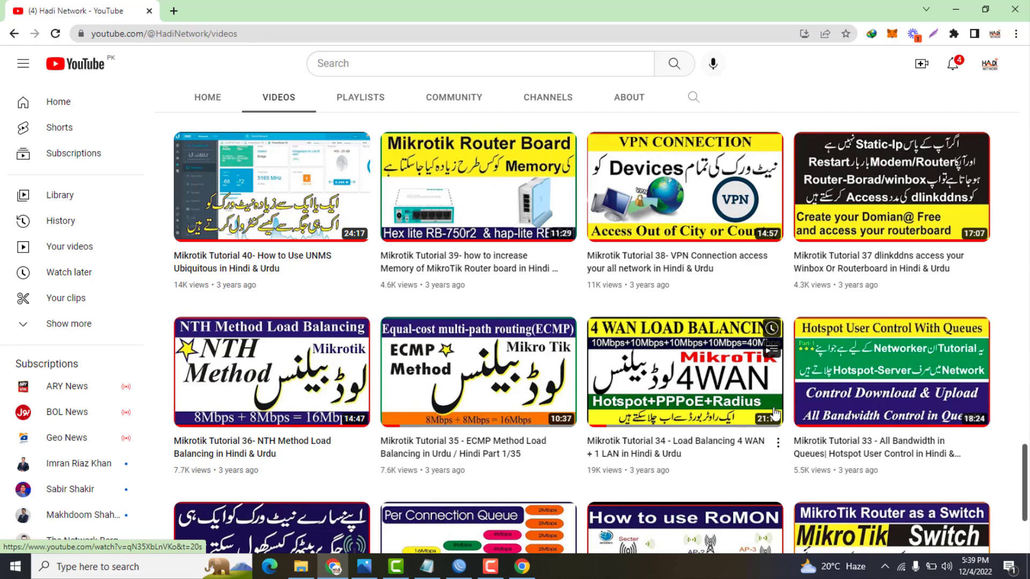
left_click(954, 10)
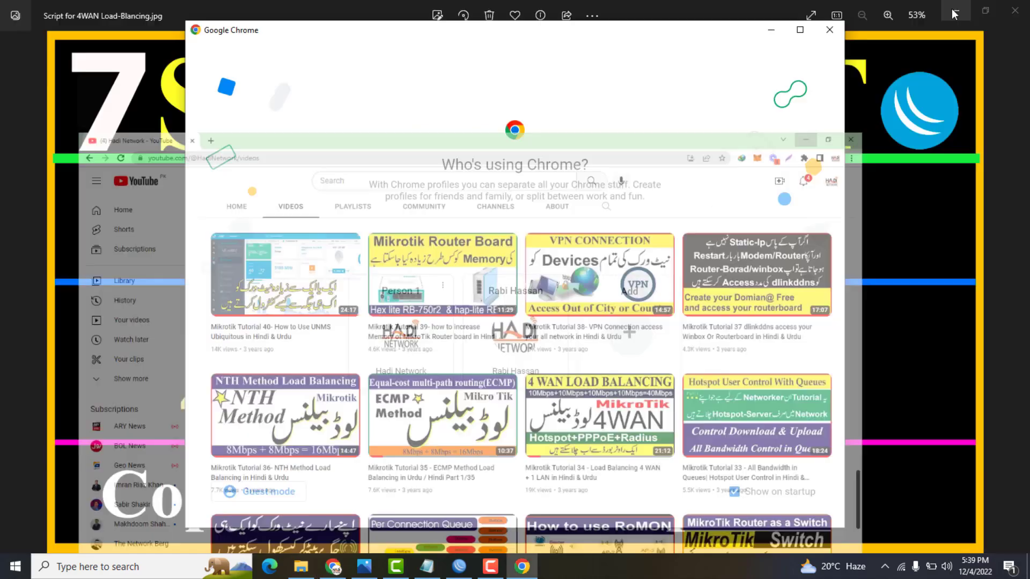
Close the 'Who's using Chrome?' picker to reveal 'Script for 4WAN Load-Blancing.jpg' in Photos
left_click(829, 30)
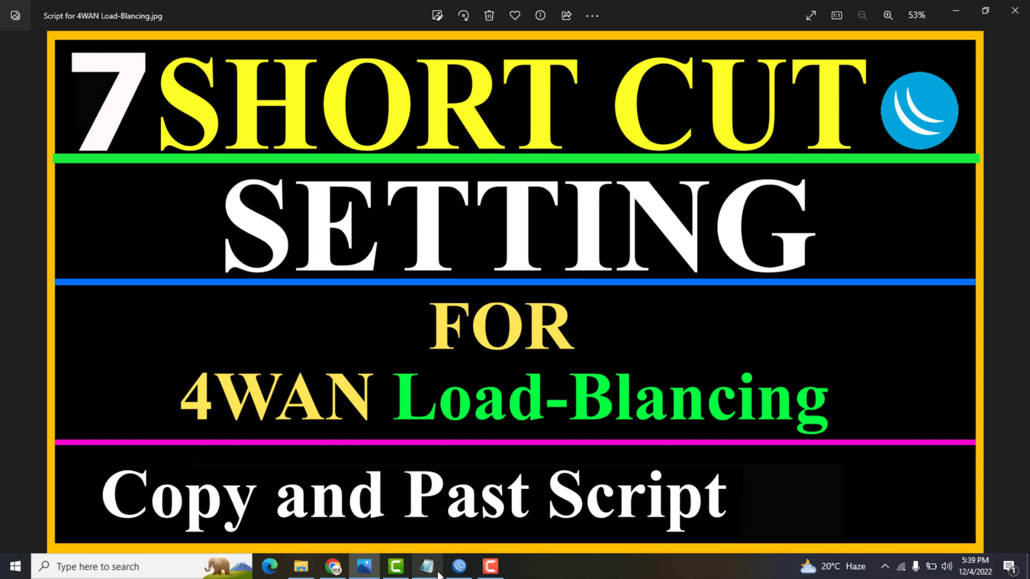
Log in to the router in a maximized WinBox session, skipping the forced password change
left_click(458, 567)
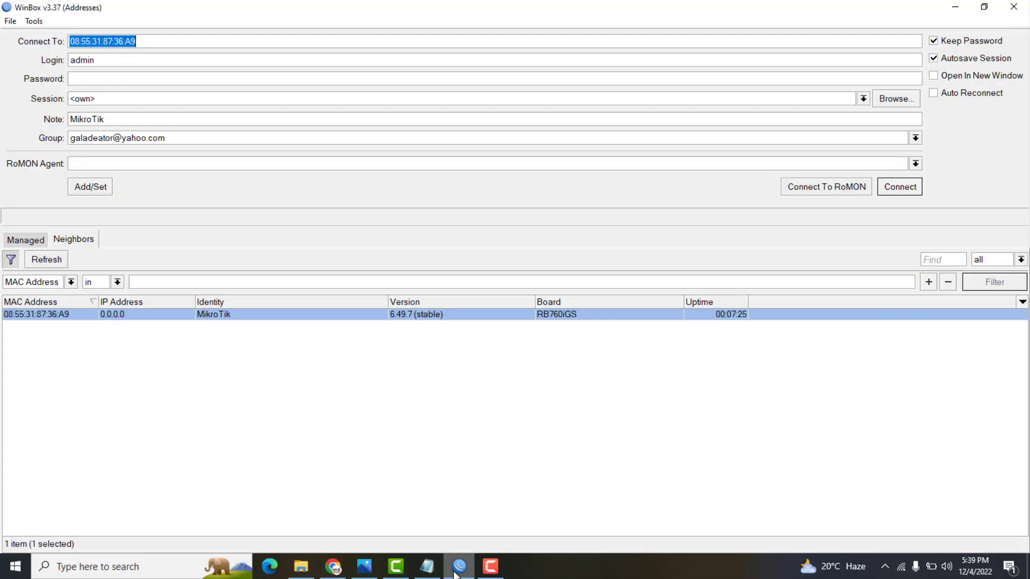
left_click(899, 187)
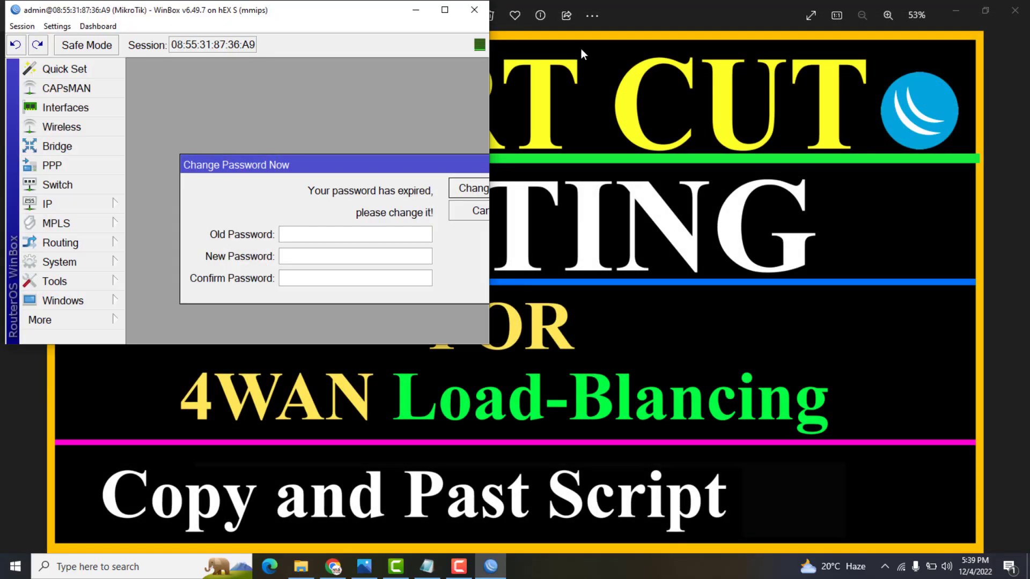
left_click(444, 10)
left_click(484, 210)
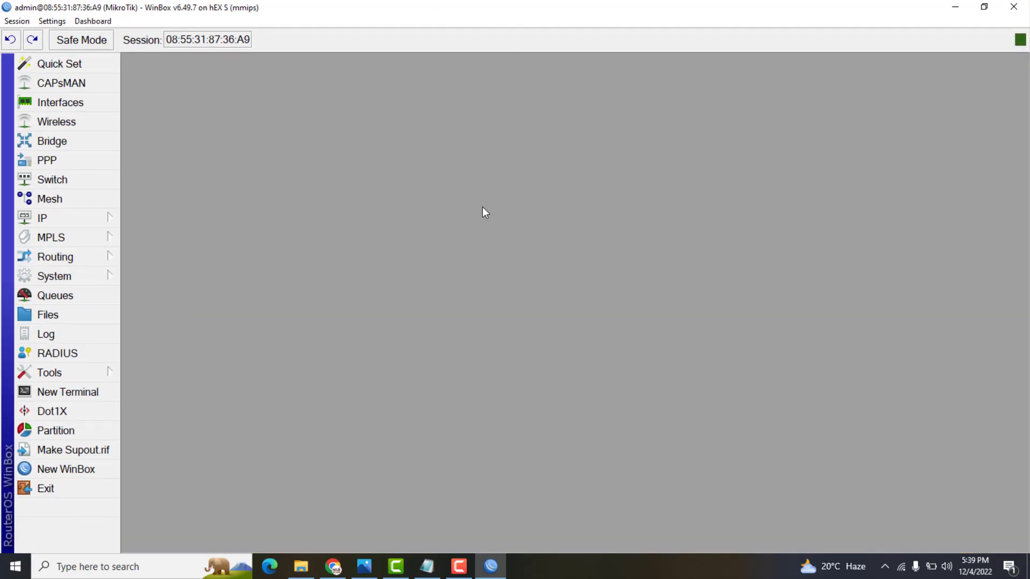
Add a new user admin1 in the full group via System > Users
left_click(86, 276)
left_click(164, 526)
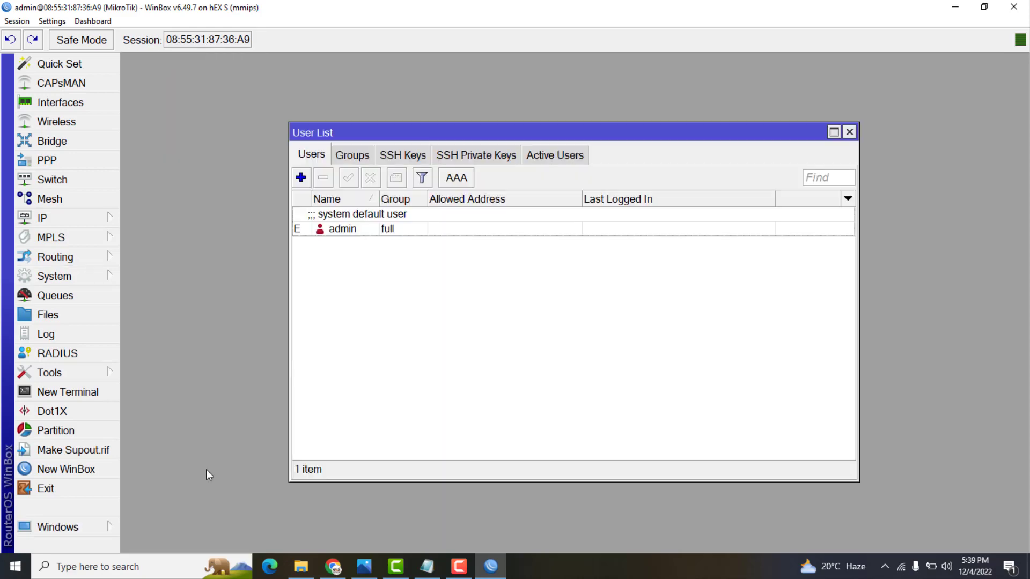
left_click(303, 177)
type("a")
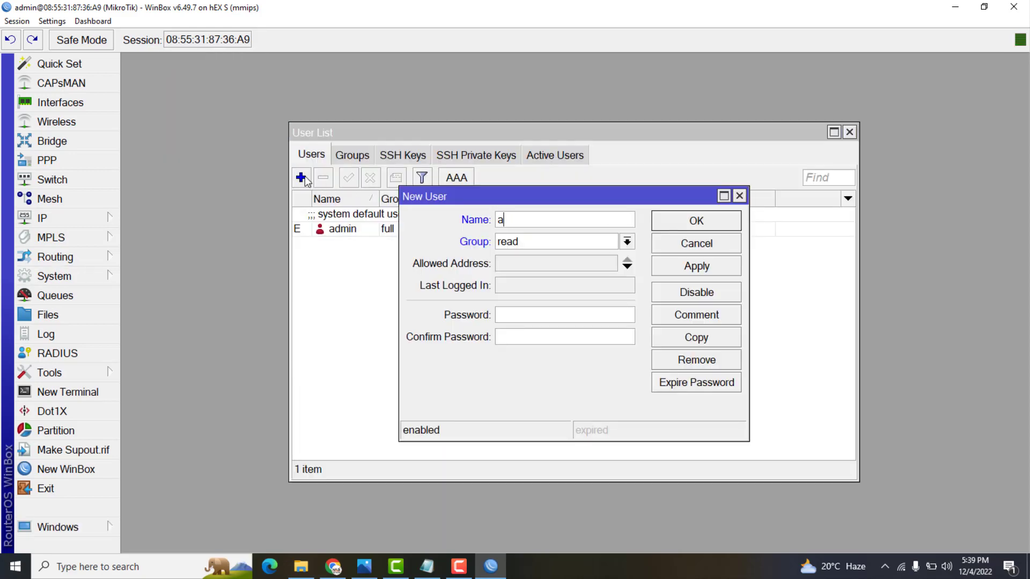
type("dmin1")
key("Tab")
key("Up")
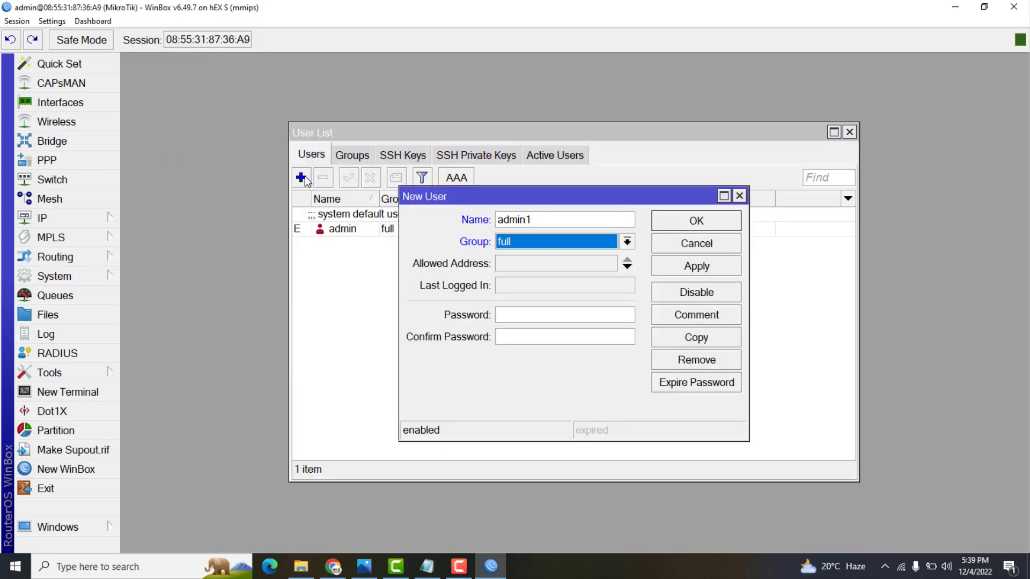
left_click(676, 263)
left_click(680, 228)
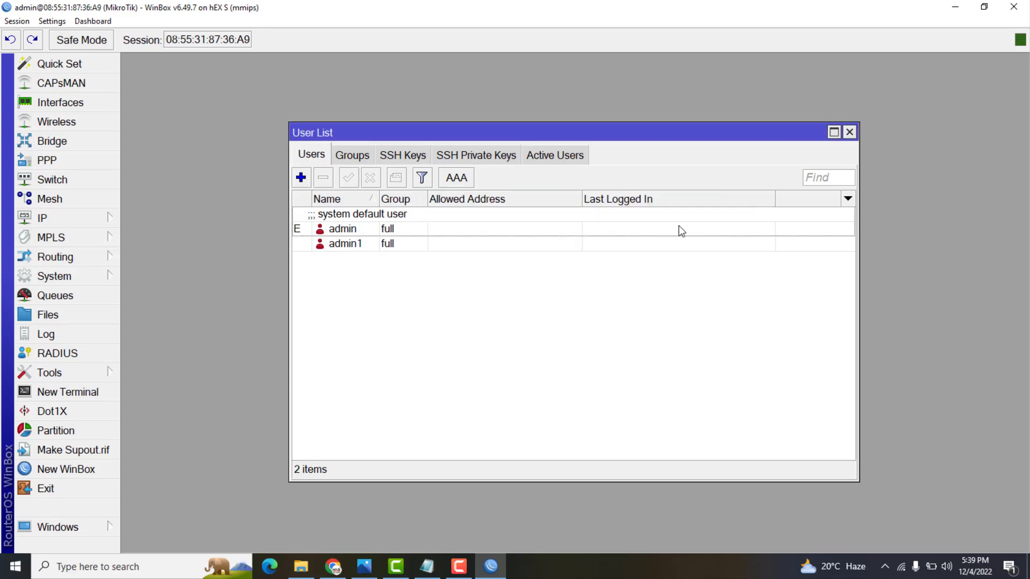
Remove the default admin user, recreate admin in the full group, and close the User List
left_click(357, 228)
left_click(323, 178)
left_click(301, 178)
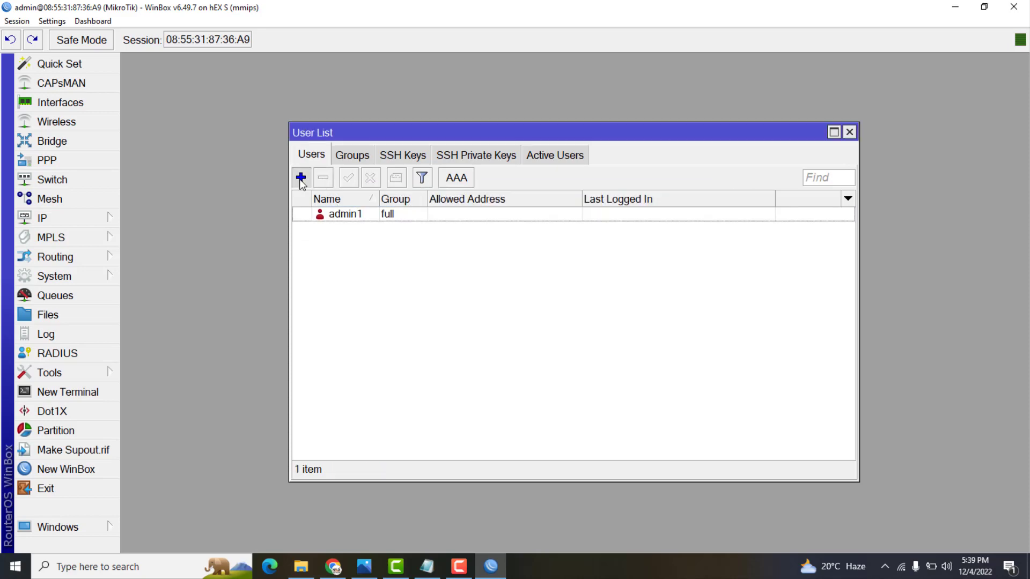
type("admin")
key("Tab")
key("Up")
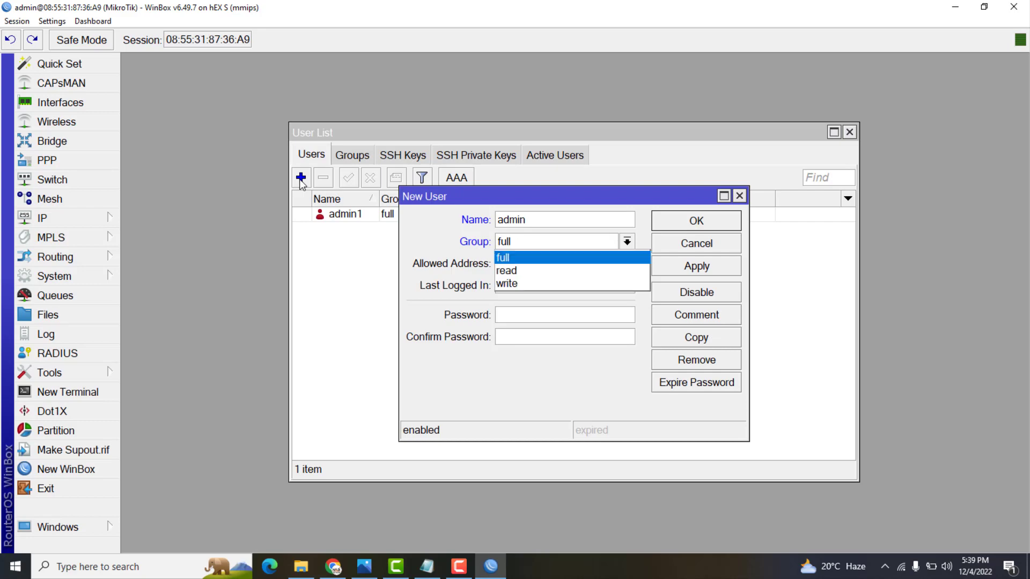
left_click(702, 267)
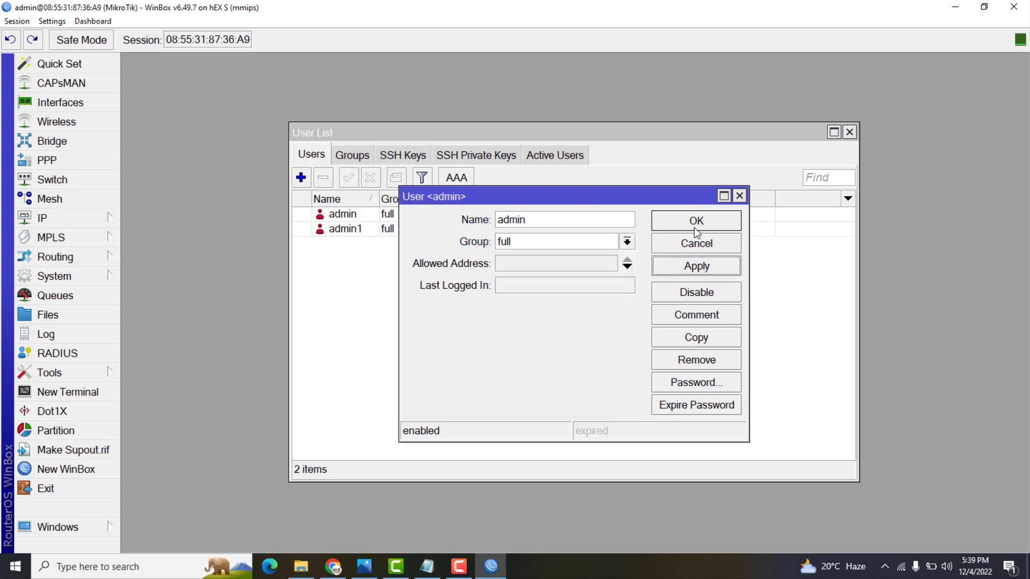
left_click(697, 229)
left_click(853, 133)
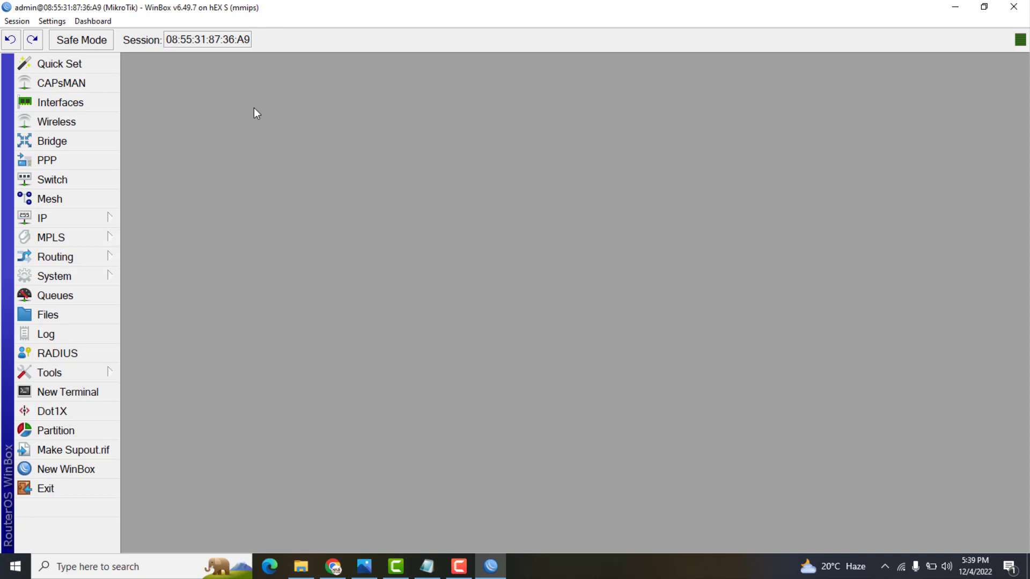
Open the Interface List and rename ether1 to WAN1
left_click(92, 109)
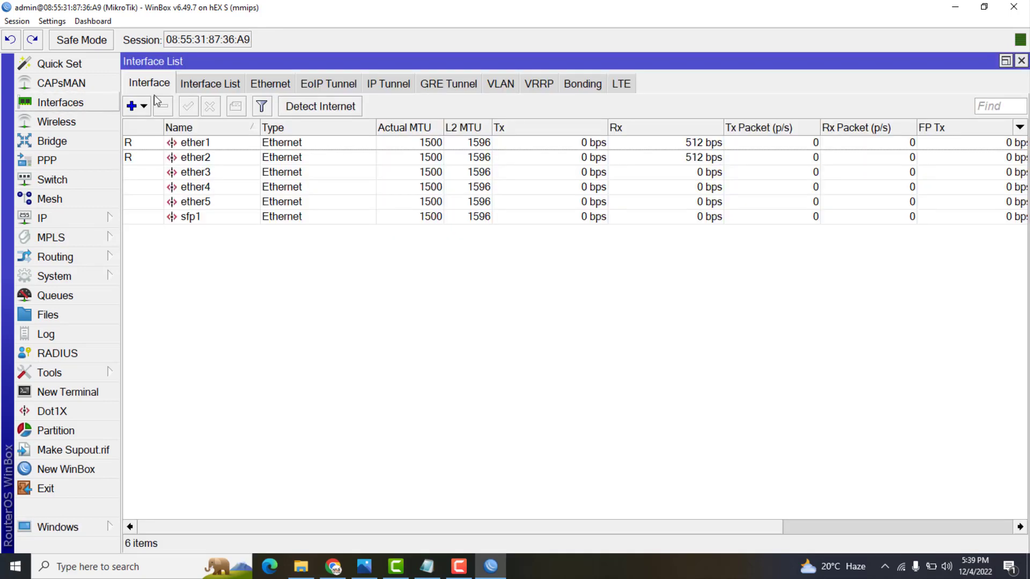
left_click(206, 148)
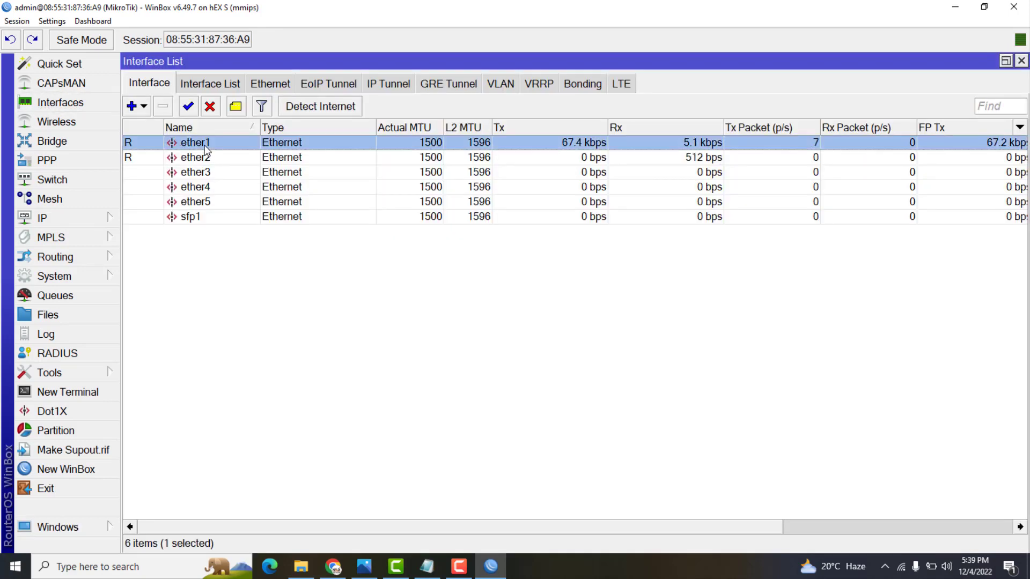
left_click(201, 159)
left_click(200, 172)
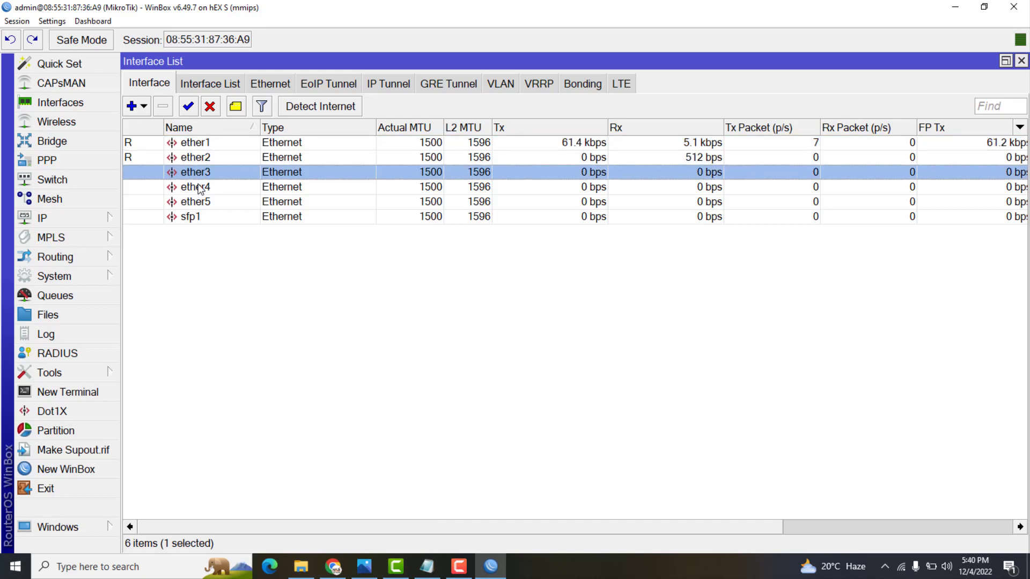
left_click(200, 186)
double_click(198, 144)
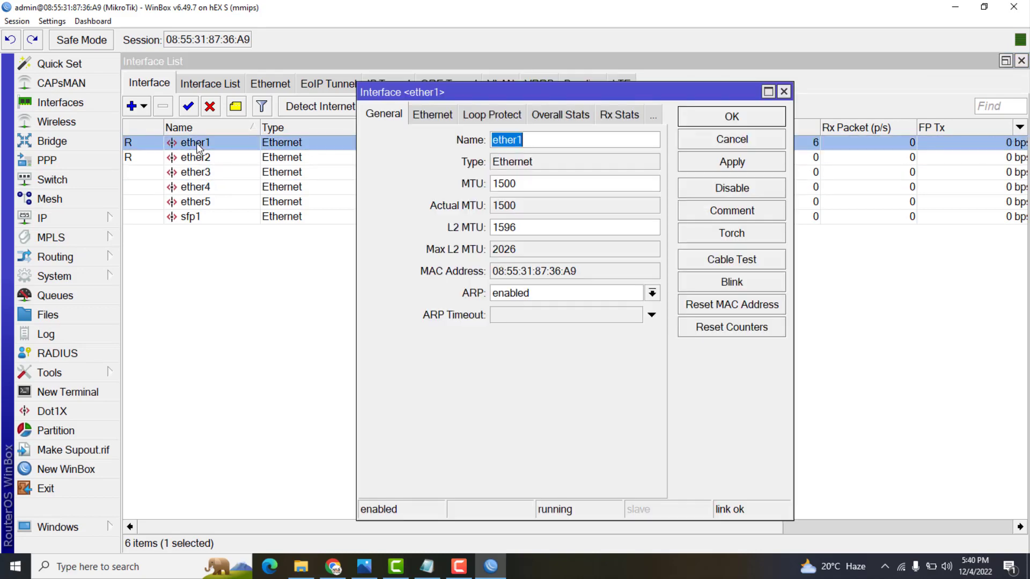
type("wa")
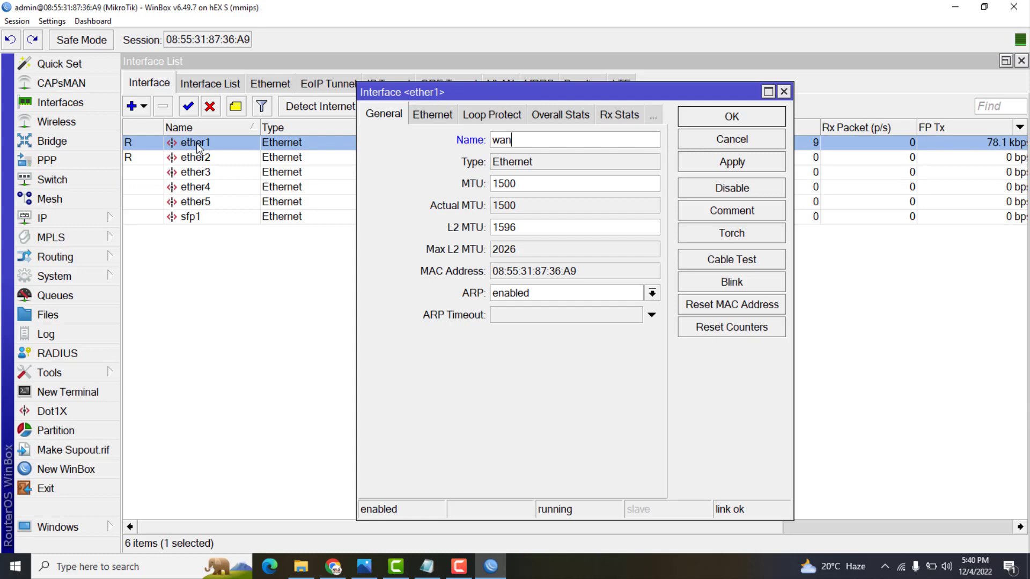
type("n")
key("BackSpace")
key("BackSpace")
key("BackSpace")
type("WA")
left_click(692, 120)
Rename ether2, ether3 and ether4 to WAN2, WAN3 and WAN4
double_click(191, 158)
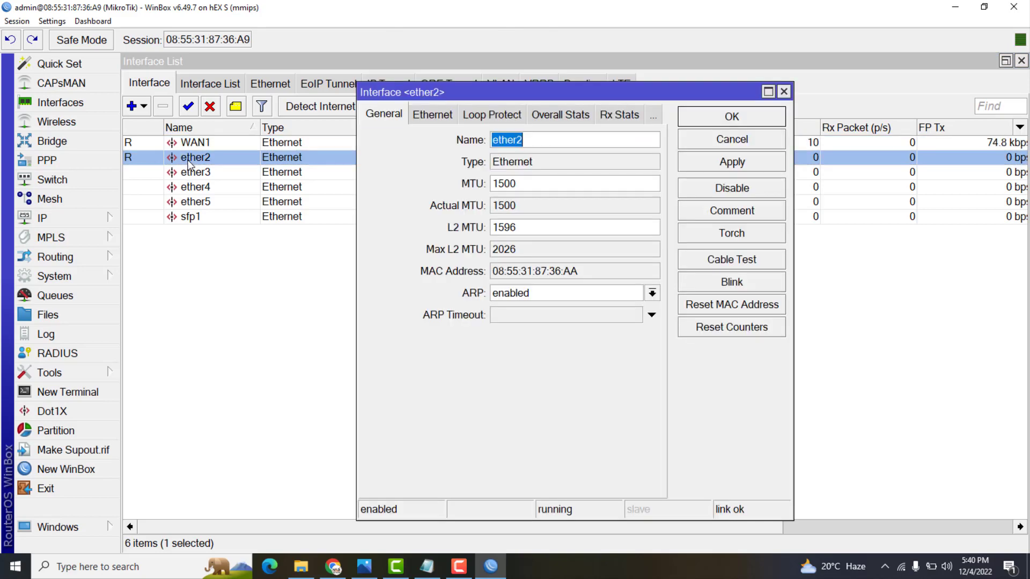
type("WAN2")
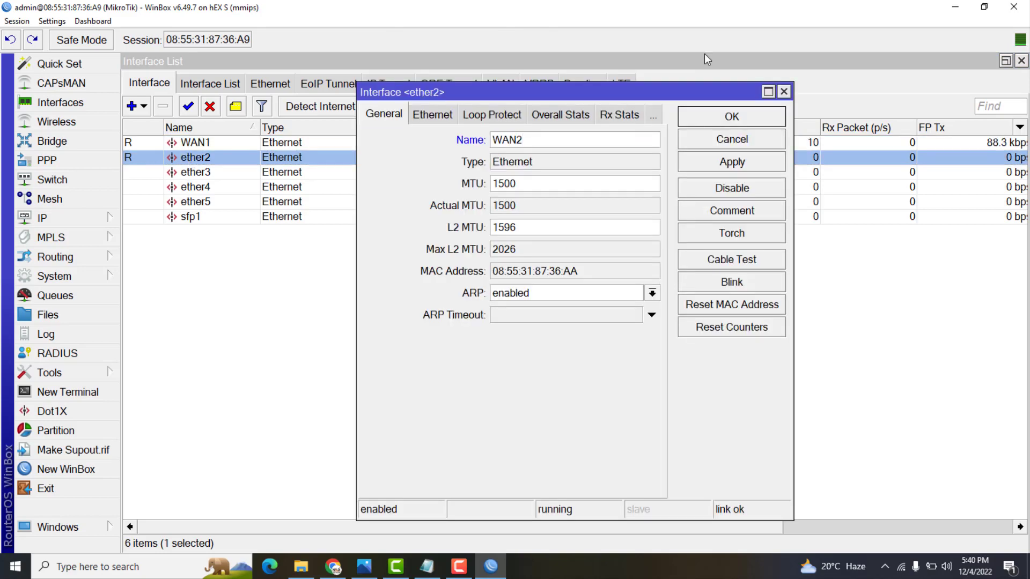
left_click(706, 123)
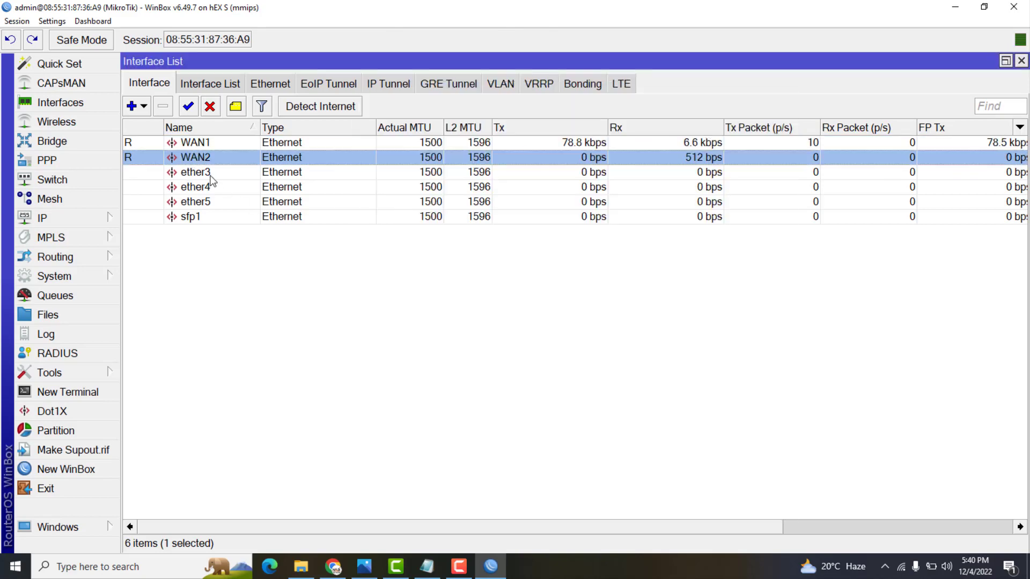
double_click(195, 173)
type("WAN")
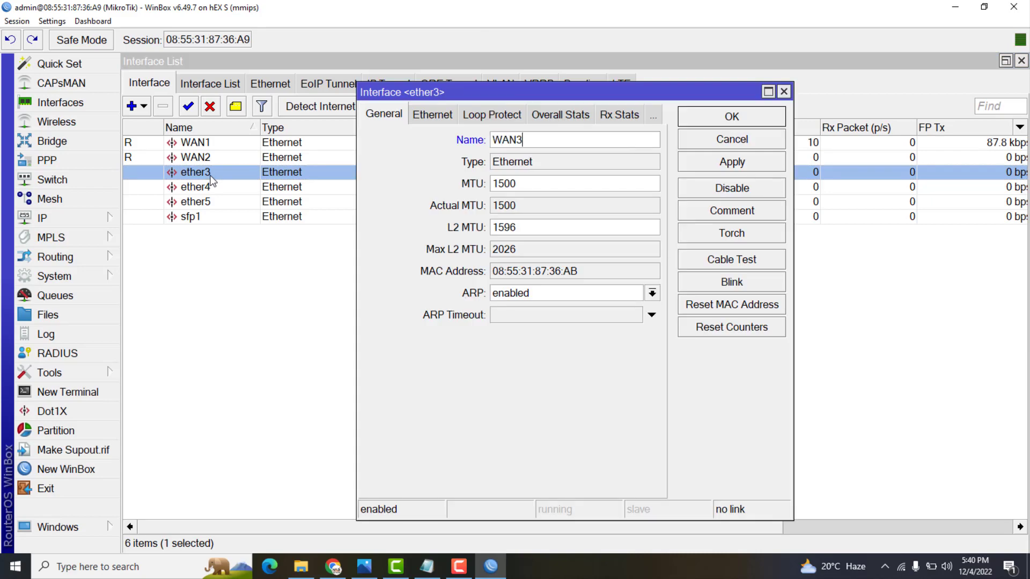
type("3")
left_click(745, 118)
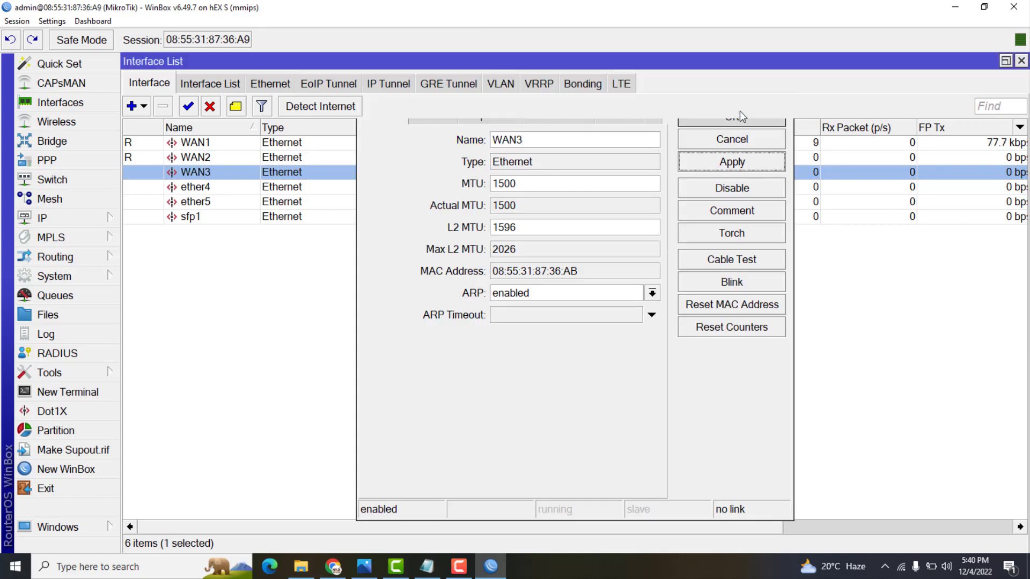
double_click(194, 188)
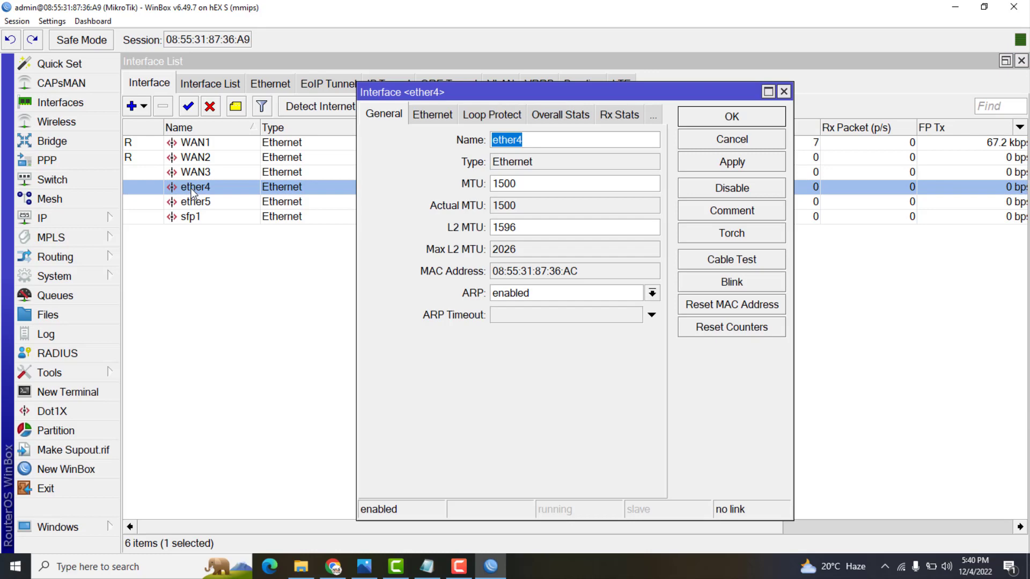
type("WAN4")
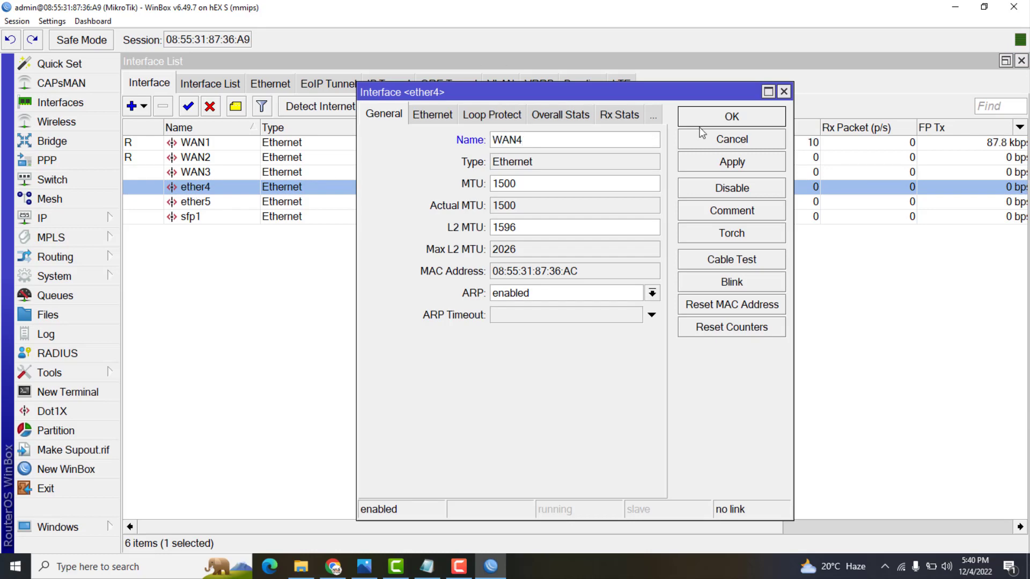
left_click(707, 167)
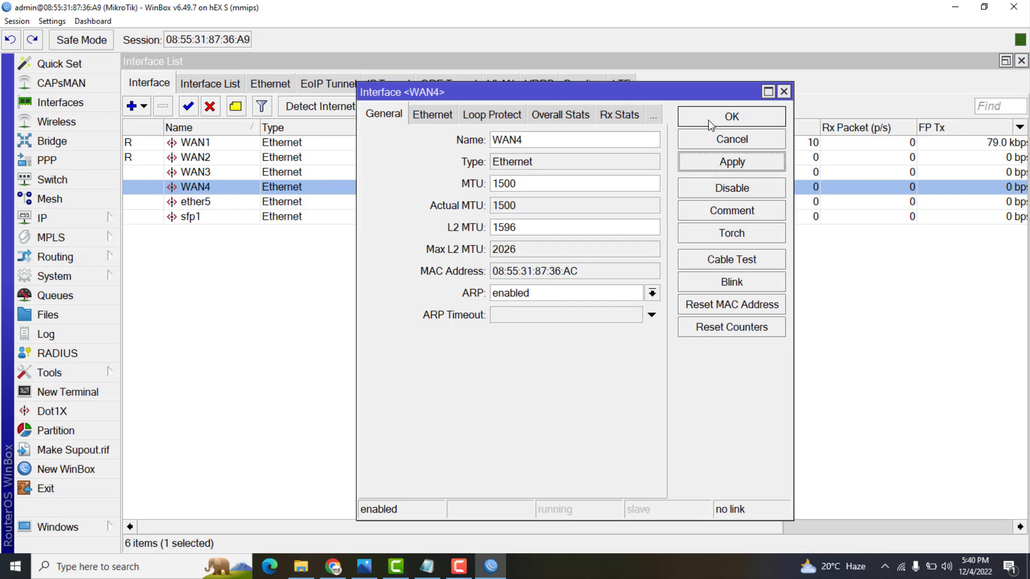
left_click(710, 125)
Select ether5, WAN1 and WAN2 in the Interface List to check them
left_click(209, 203)
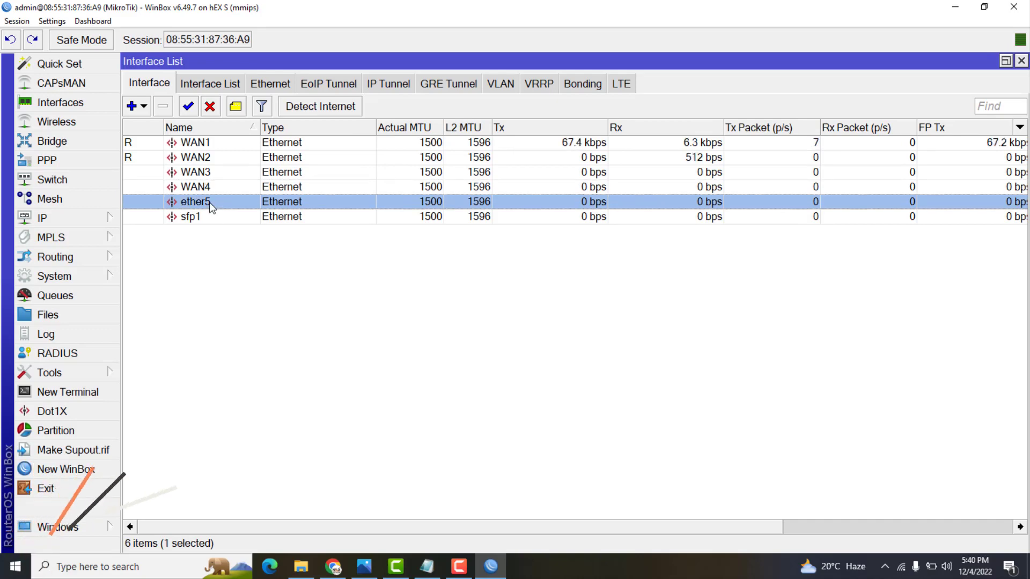
left_click(209, 142)
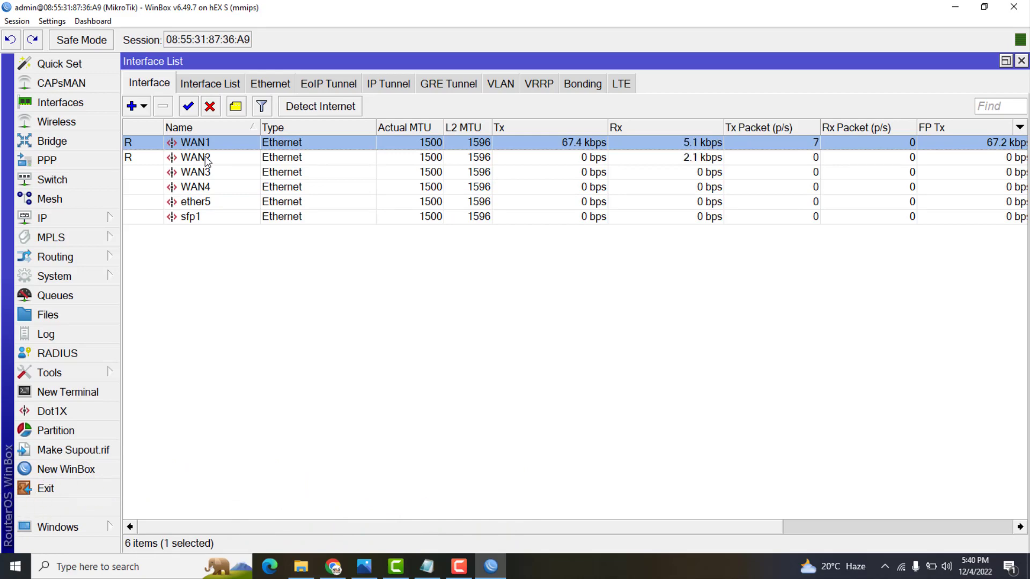
left_click(208, 158)
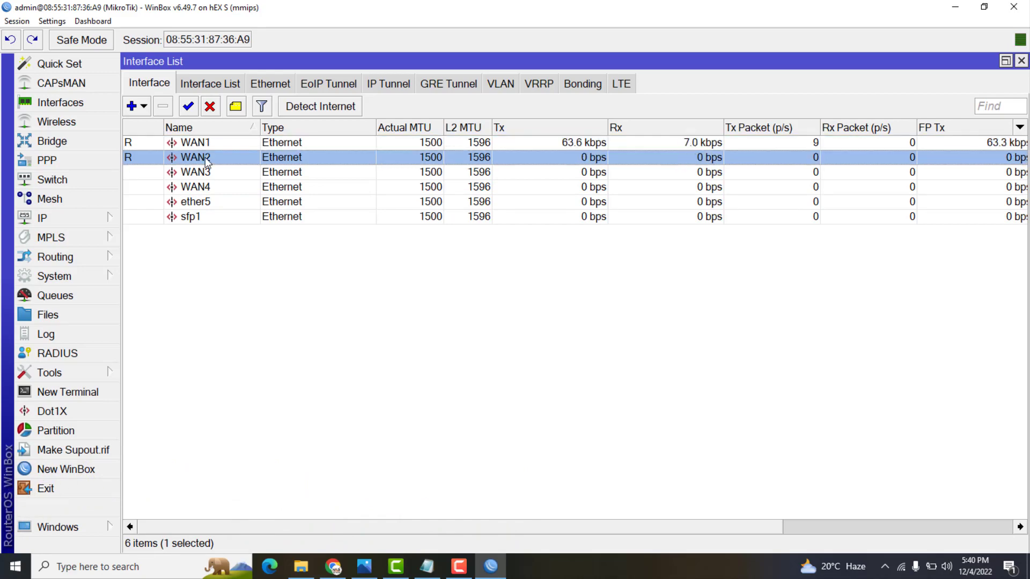
Add a DHCP client on WAN1 with peer DNS, peer NTP and default route disabled
left_click(59, 220)
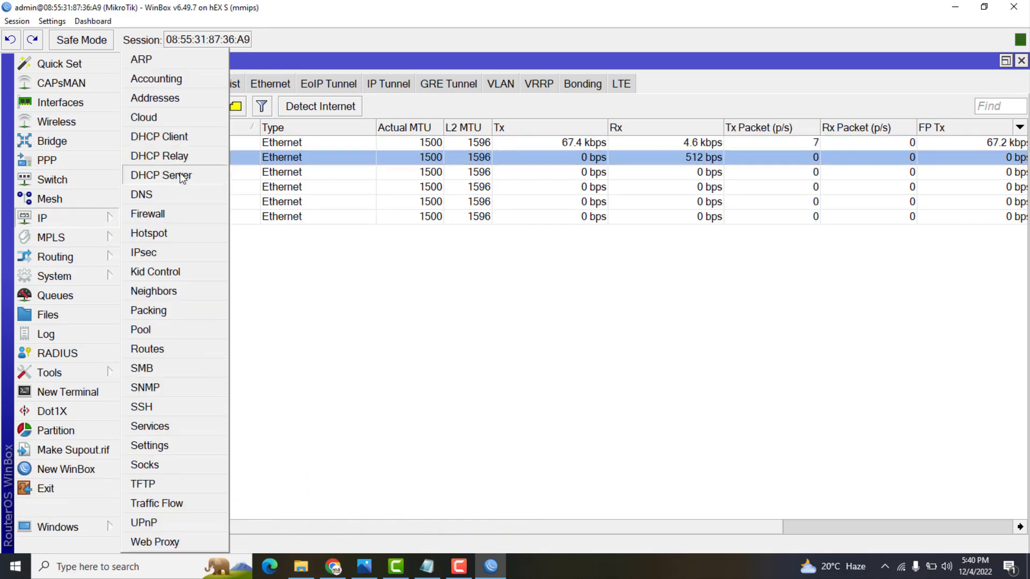
left_click(179, 138)
left_click(368, 178)
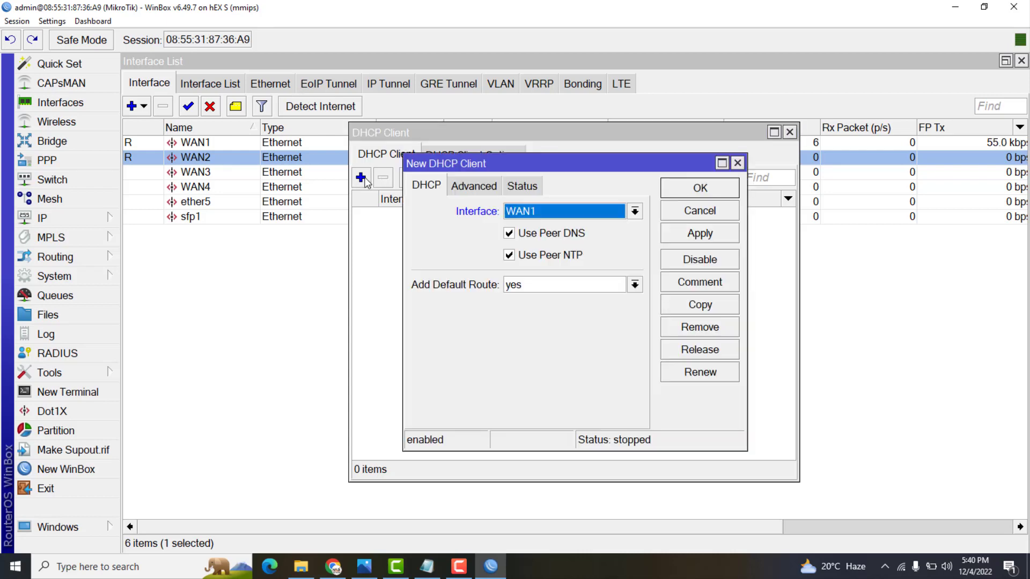
left_click(510, 234)
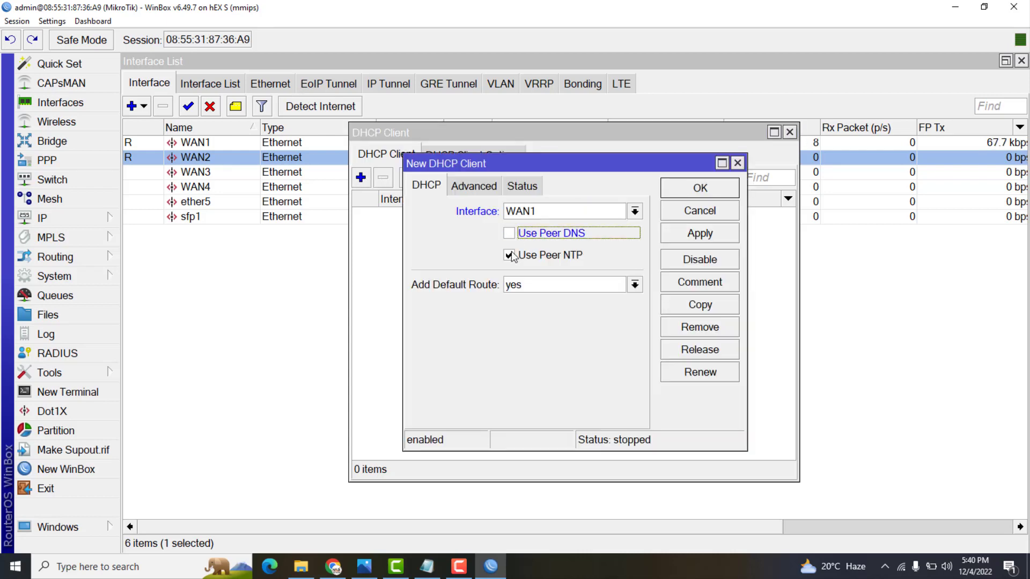
left_click(509, 255)
left_click(517, 285)
left_click(512, 302)
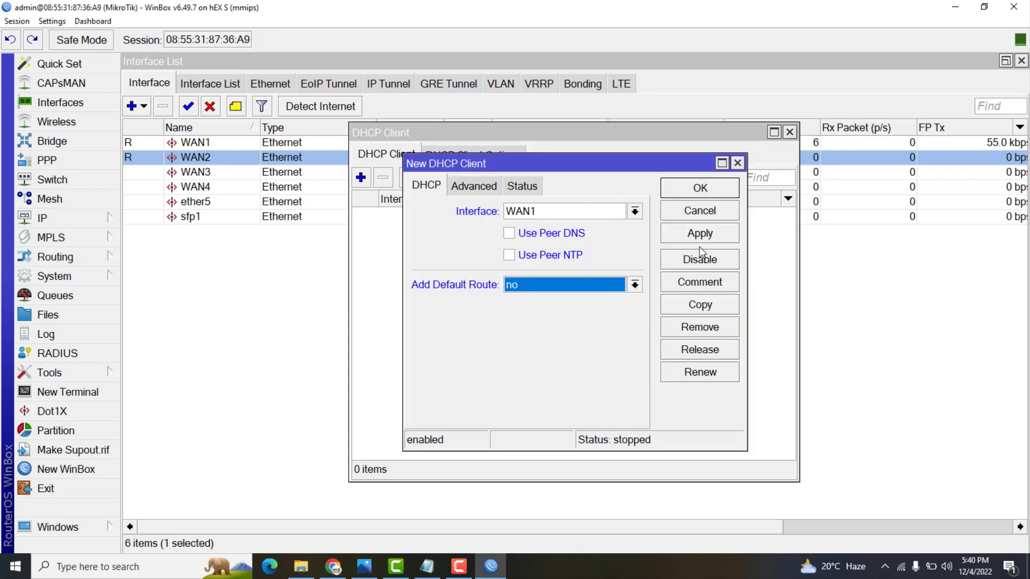
left_click(694, 234)
left_click(695, 190)
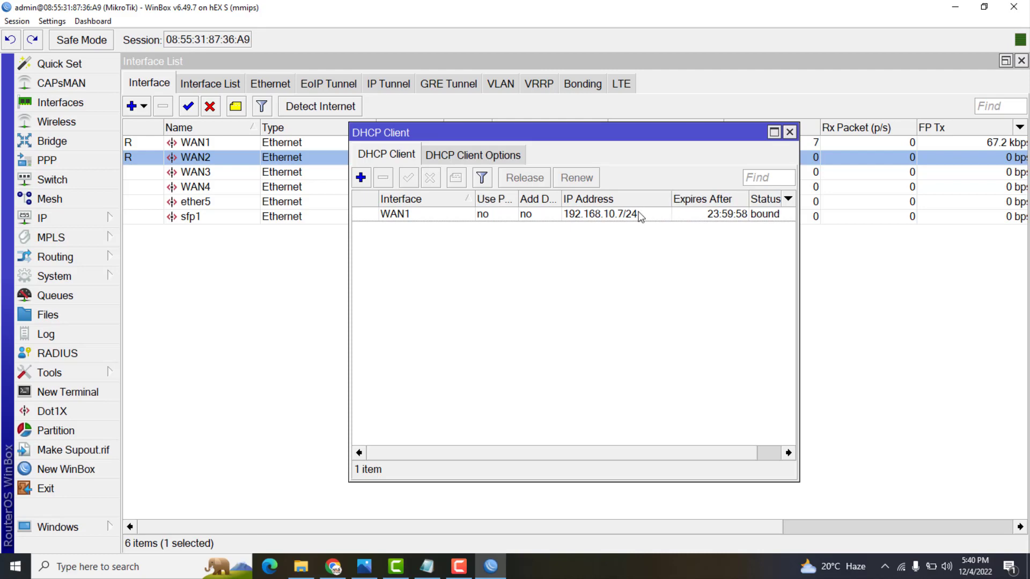
left_click(617, 216)
Add a second DHCP client on WAN2 with the same settings, then close the list
left_click(361, 177)
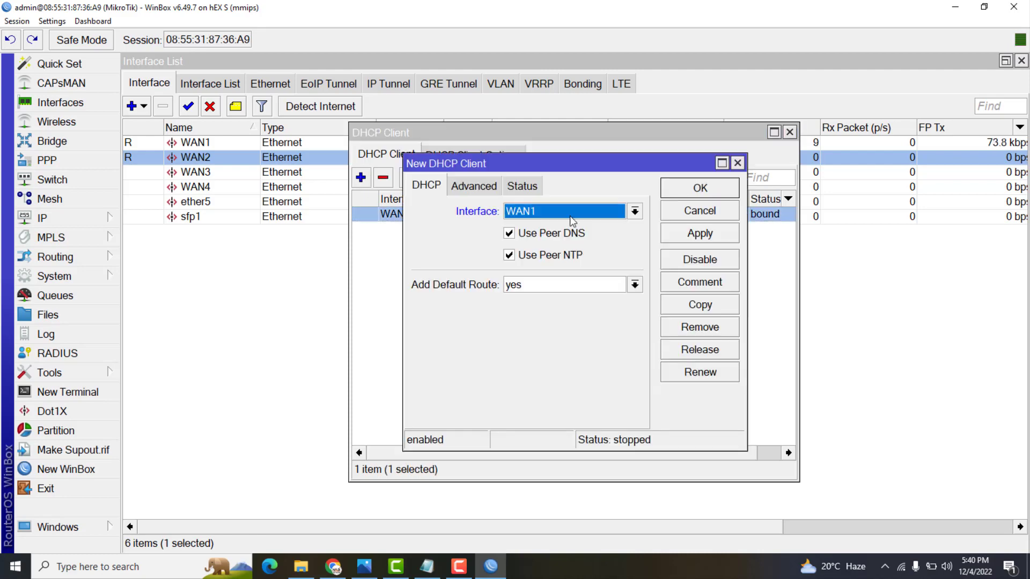
left_click(570, 215)
left_click(540, 237)
left_click(516, 257)
left_click(510, 234)
left_click(524, 288)
left_click(523, 304)
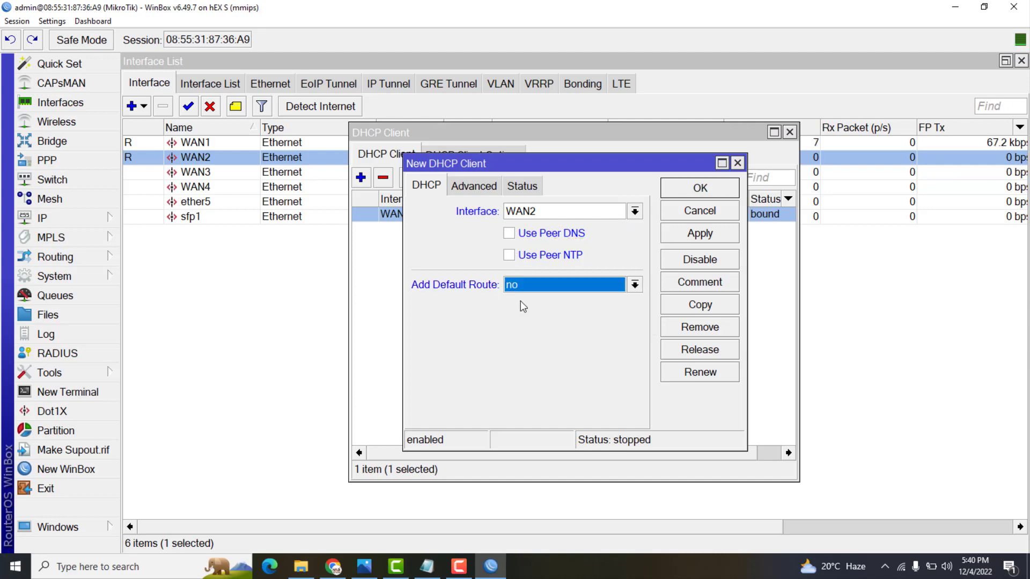
left_click(700, 233)
left_click(699, 189)
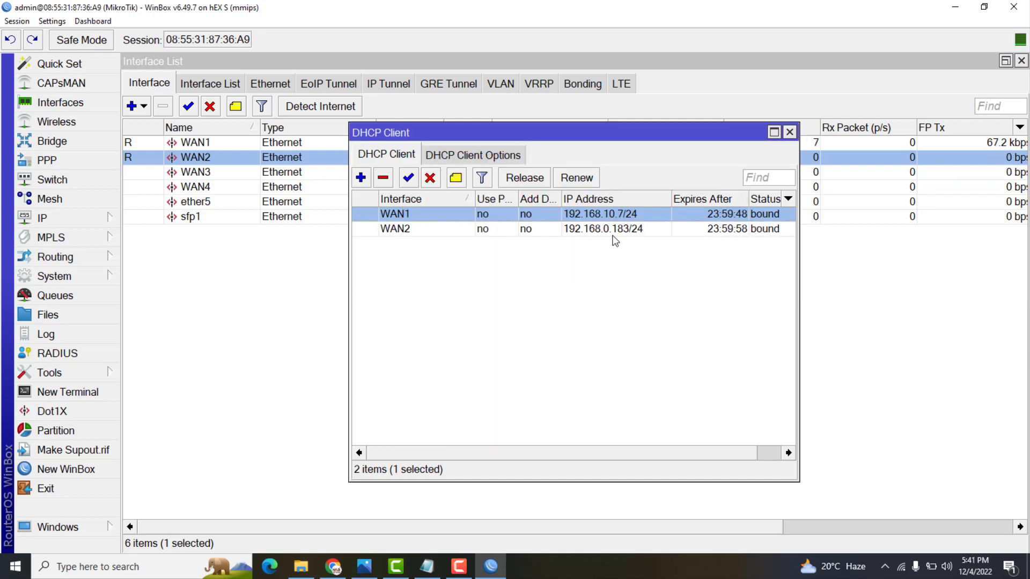
left_click(790, 133)
Select the WAN3 and WAN4 interfaces in the Interface List
left_click(215, 174)
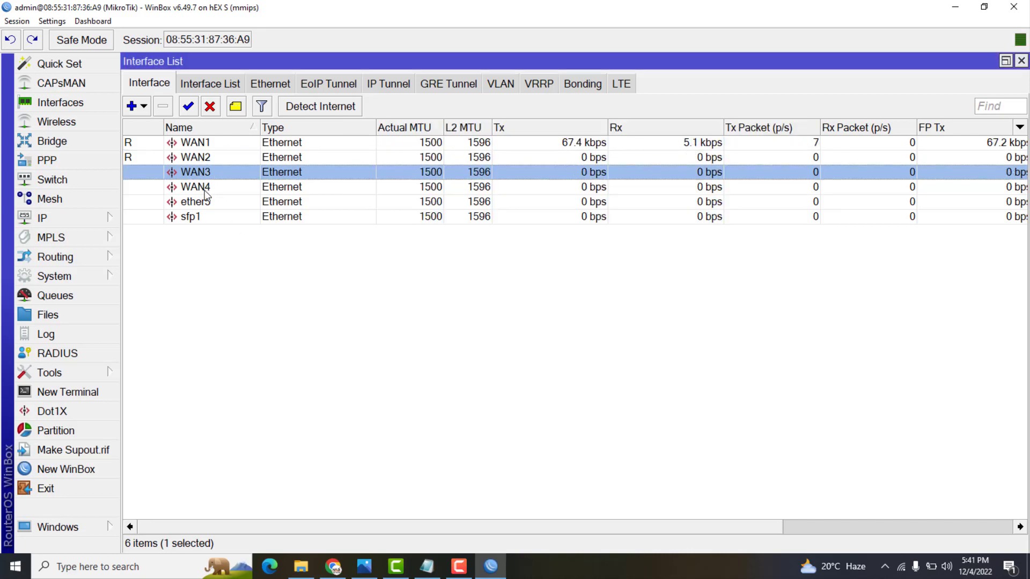
left_click(207, 189)
left_click(74, 220)
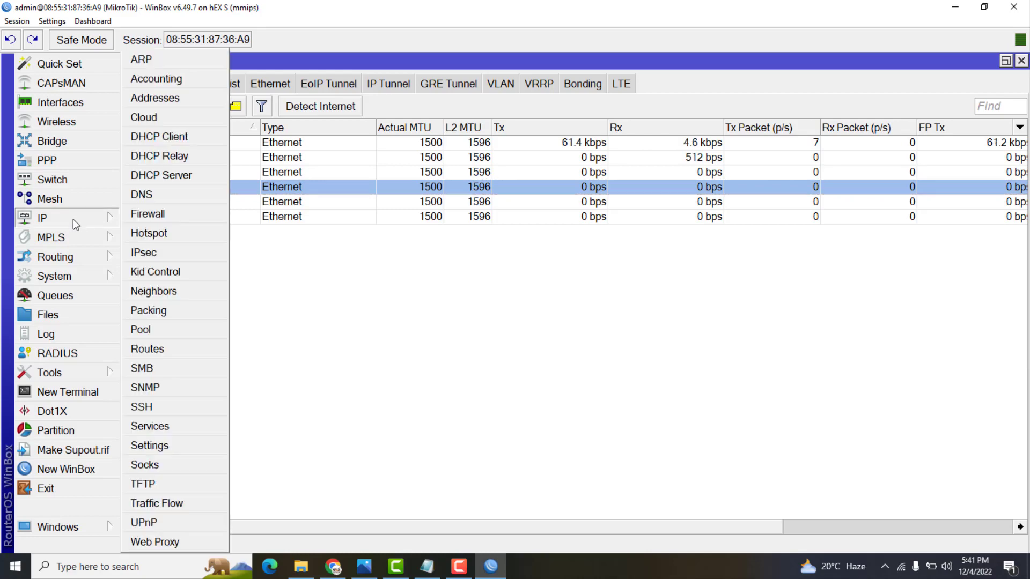
Add the static address 192.168.12.10/24 on WAN3
left_click(177, 101)
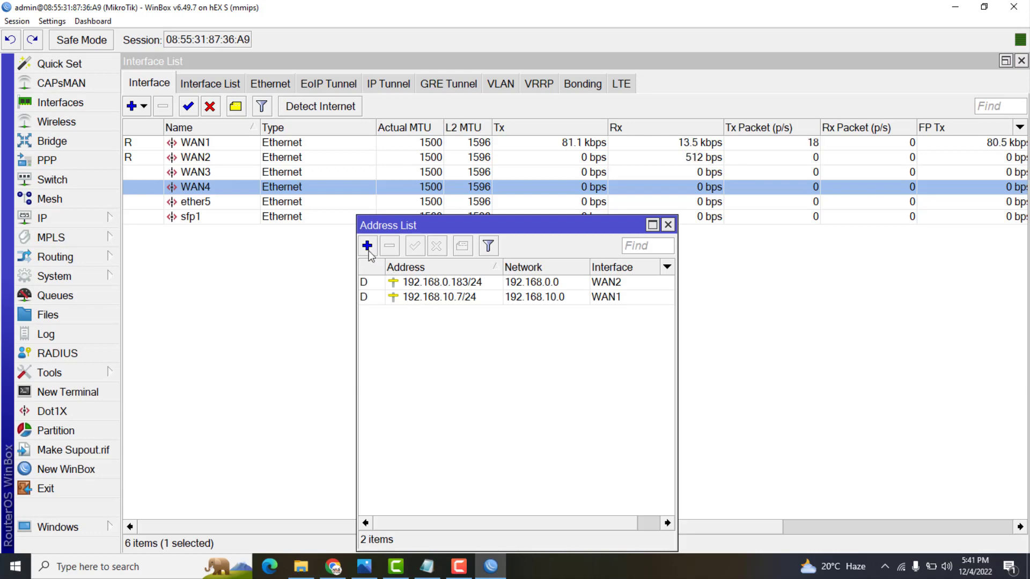
left_click(368, 246)
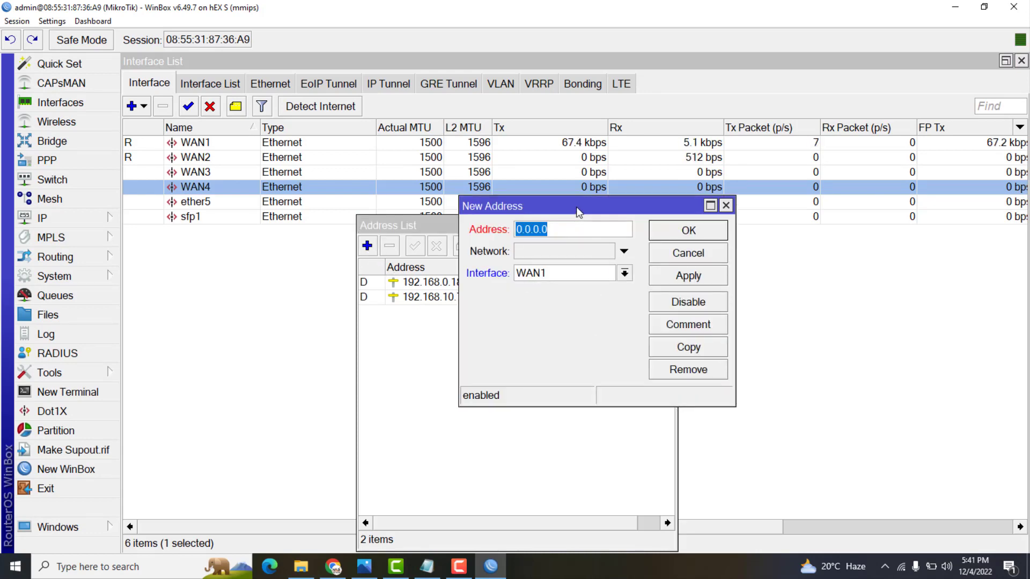
type("192.1")
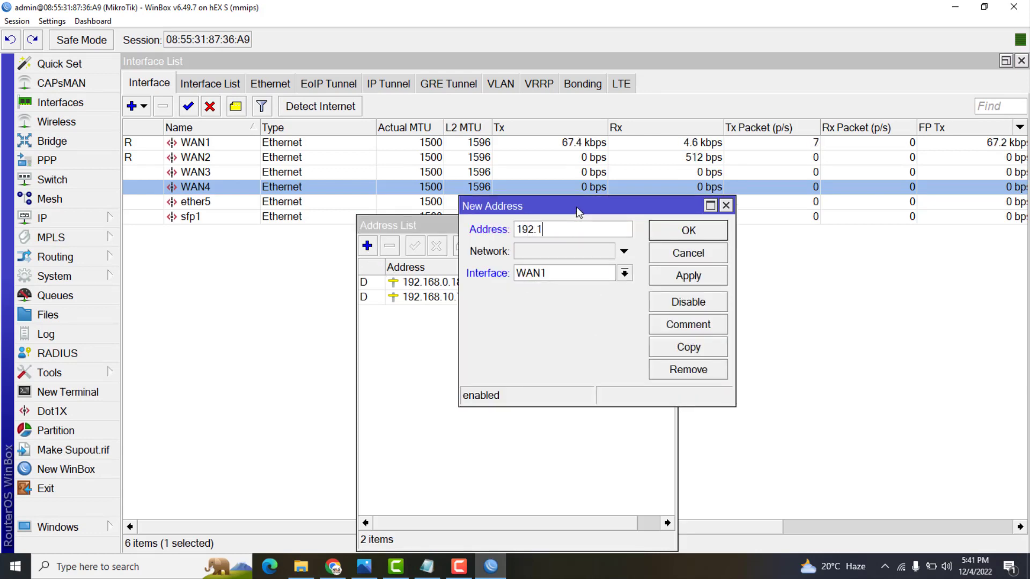
type("68.12.10/24")
left_click(624, 274)
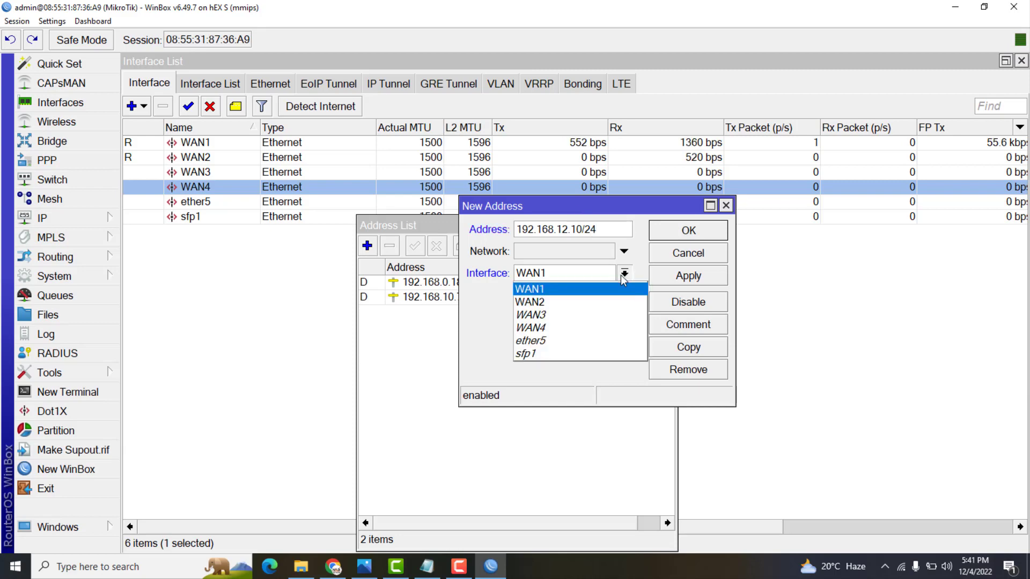
left_click(543, 315)
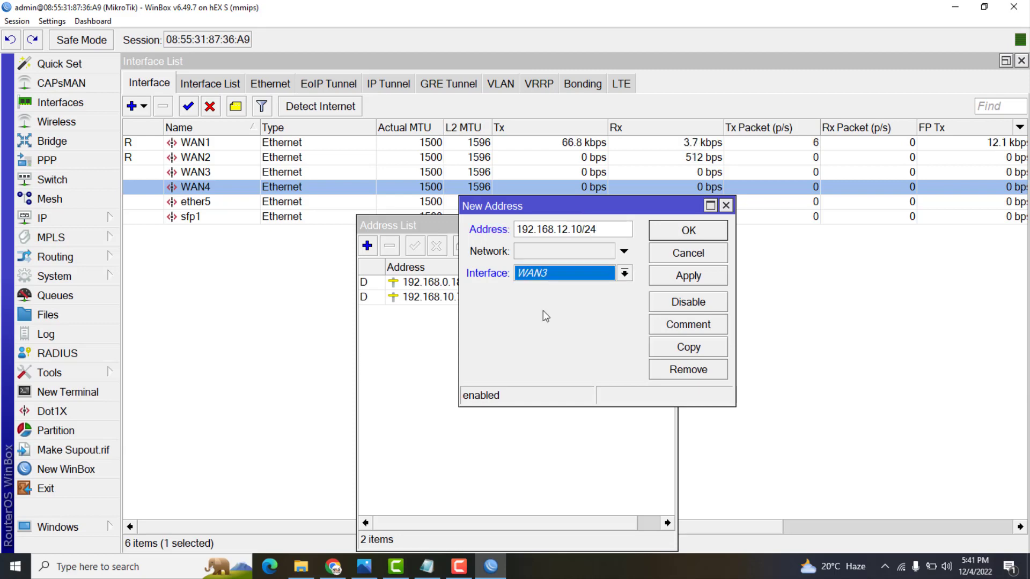
left_click(669, 280)
left_click(680, 231)
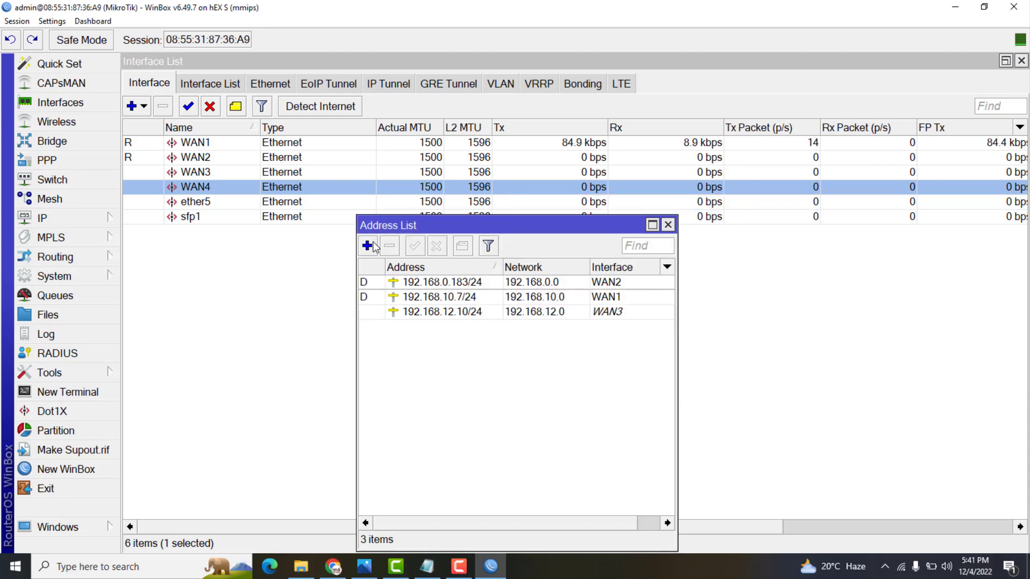
Add the static address 192.168.14.10/24 on WAN4
left_click(370, 245)
type("192.")
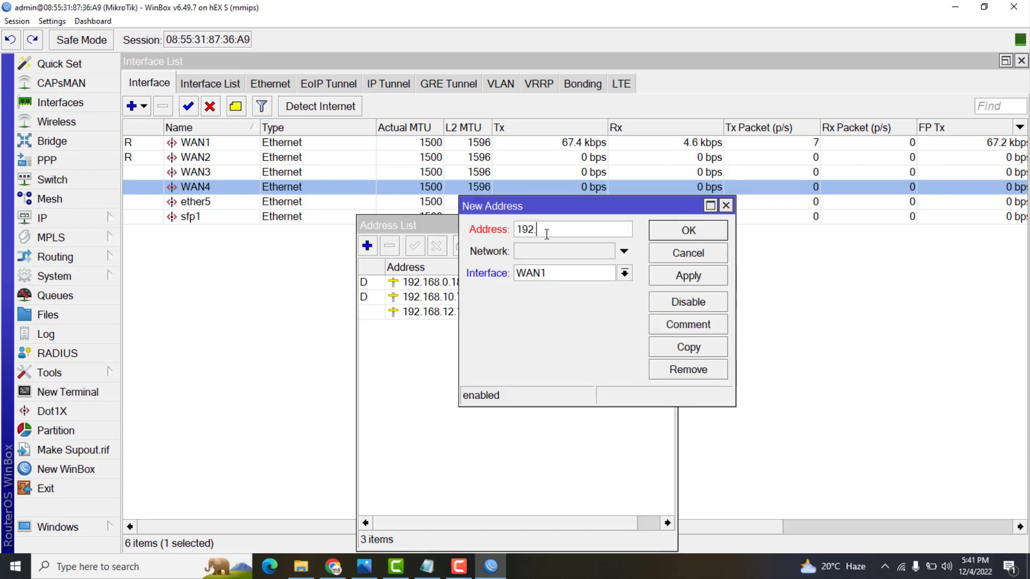
type("168.14")
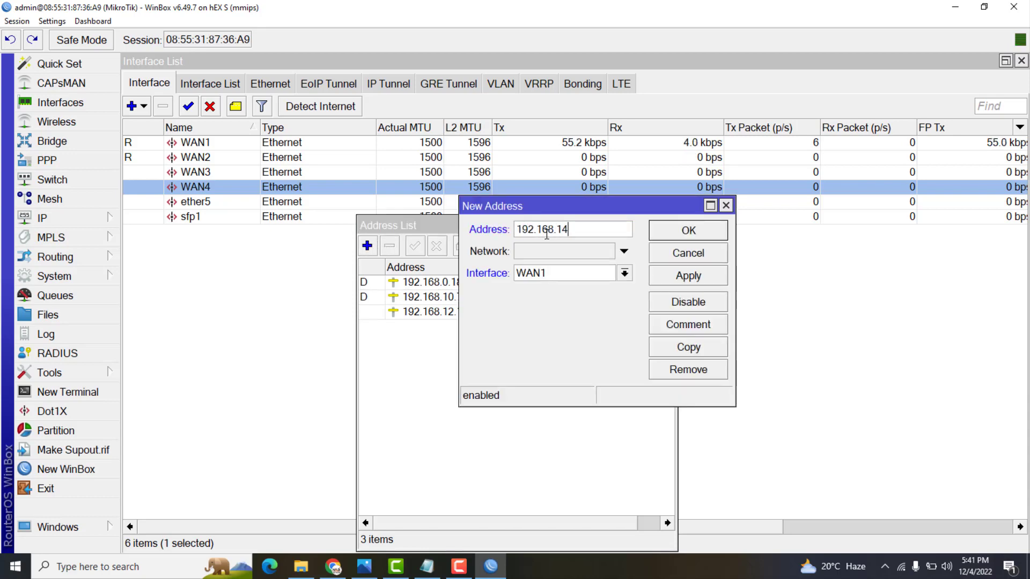
type(".10/24")
left_click(568, 273)
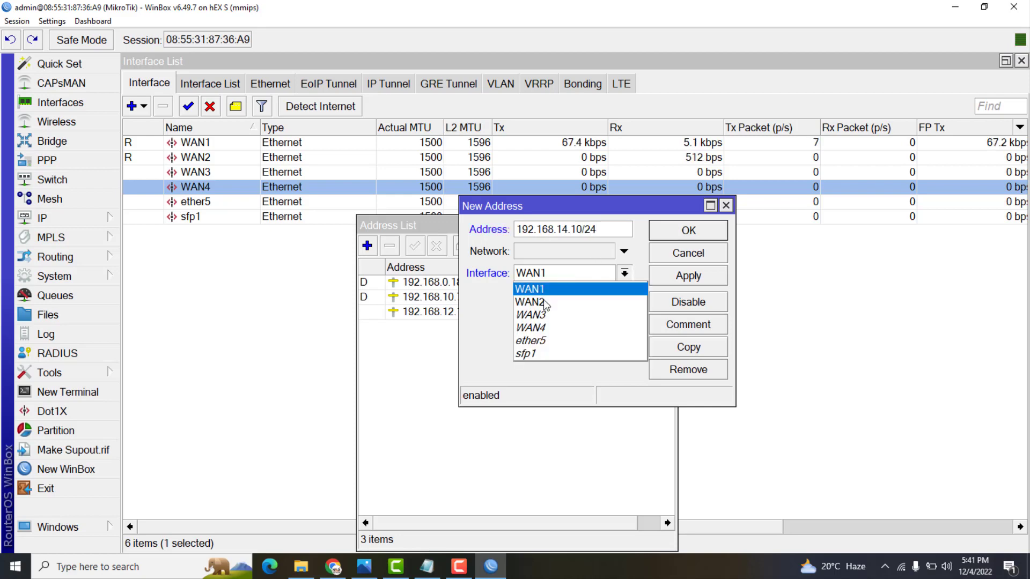
key("Escape")
left_click(688, 276)
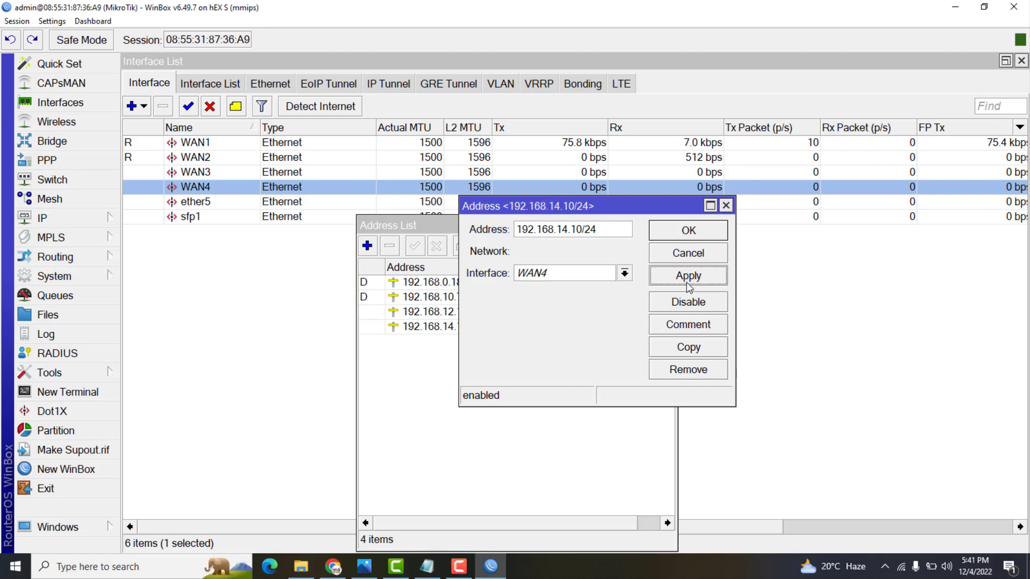
left_click(688, 232)
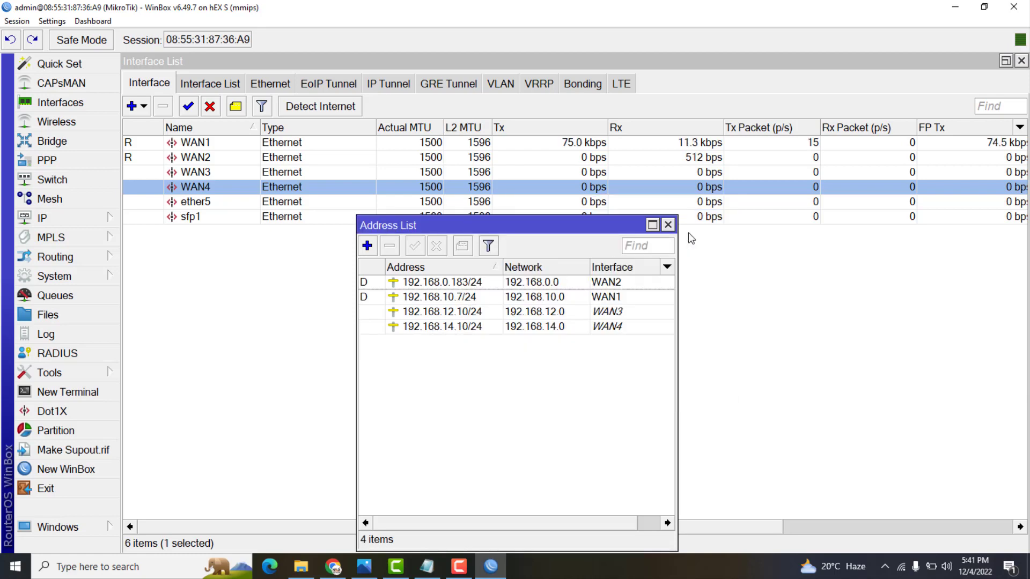
Add 192.168.88.1/24 on ether5 and enlarge the Address List window
left_click(368, 248)
type("19")
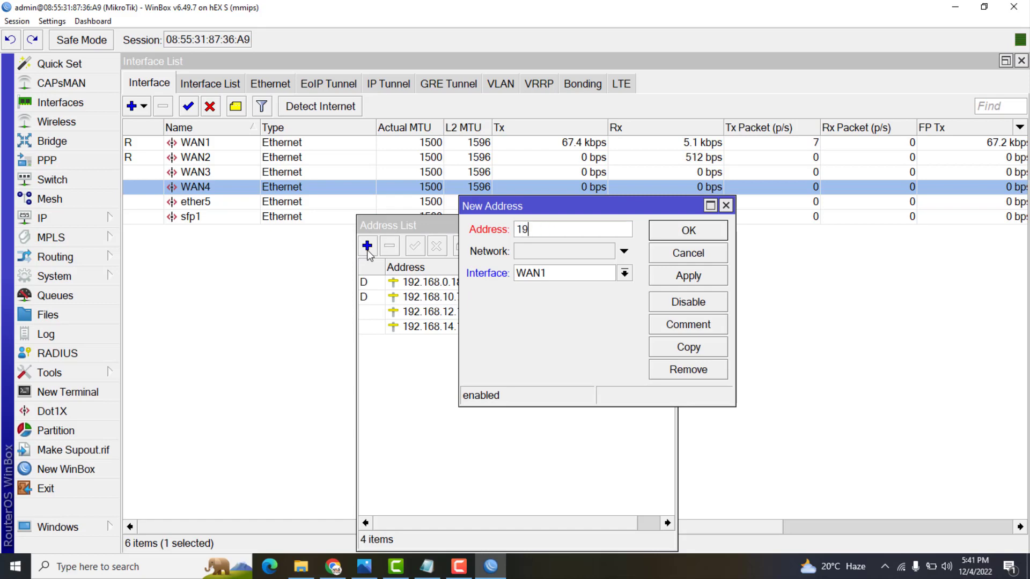
type("2.168.88")
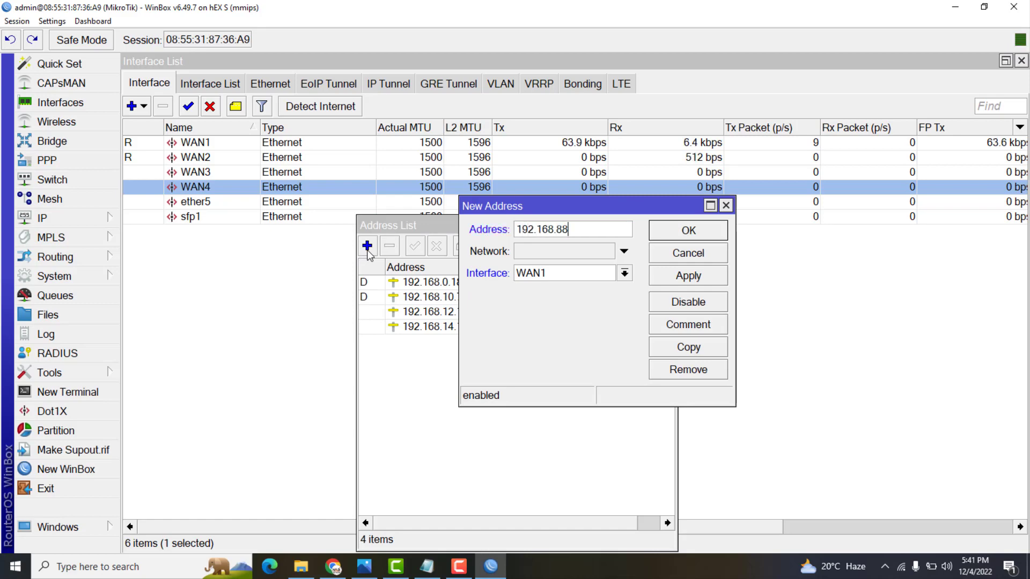
type(".1/24")
left_click(555, 275)
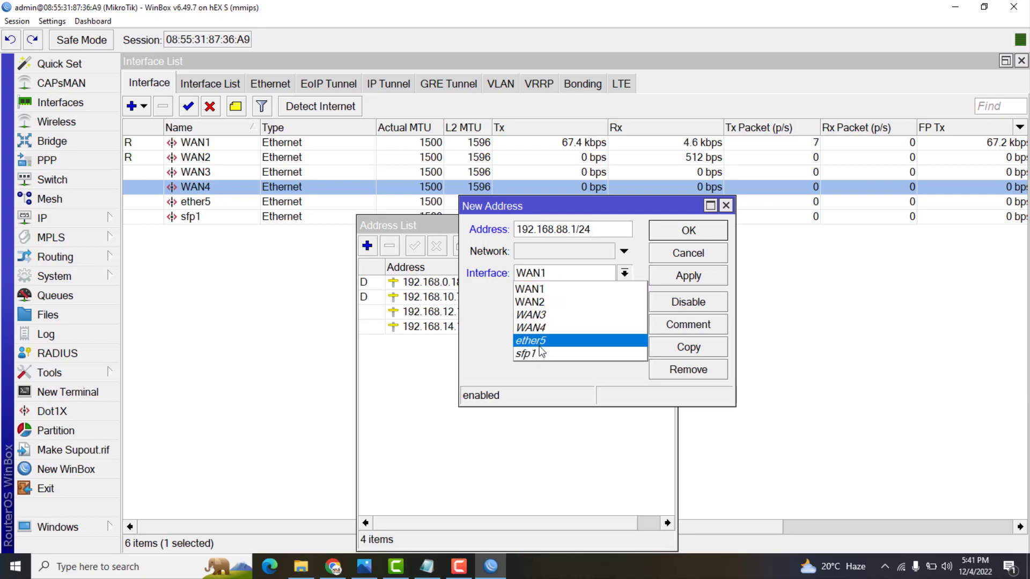
left_click(541, 342)
left_click(688, 275)
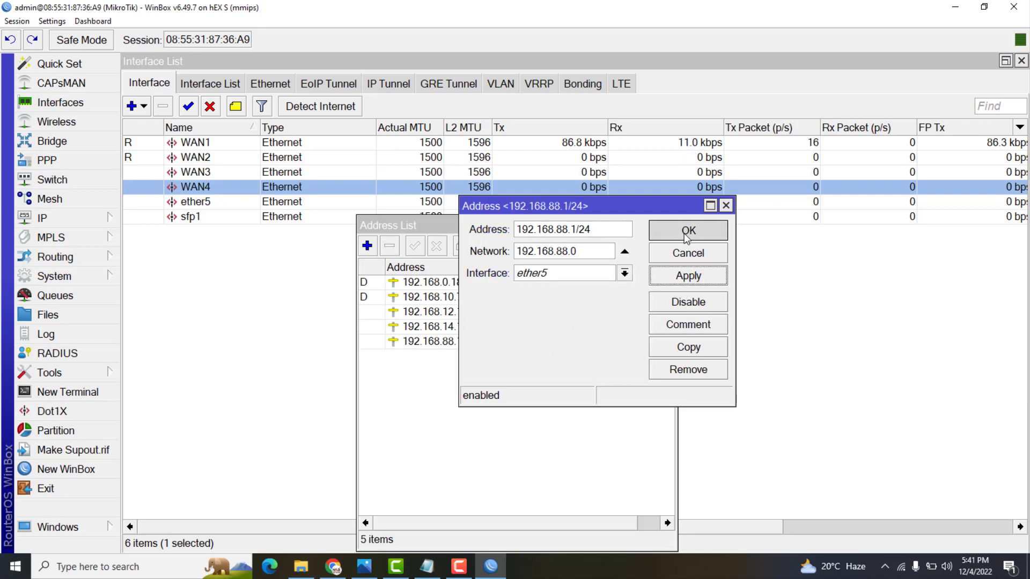
left_click(689, 230)
left_click_drag(359, 224, 263, 180)
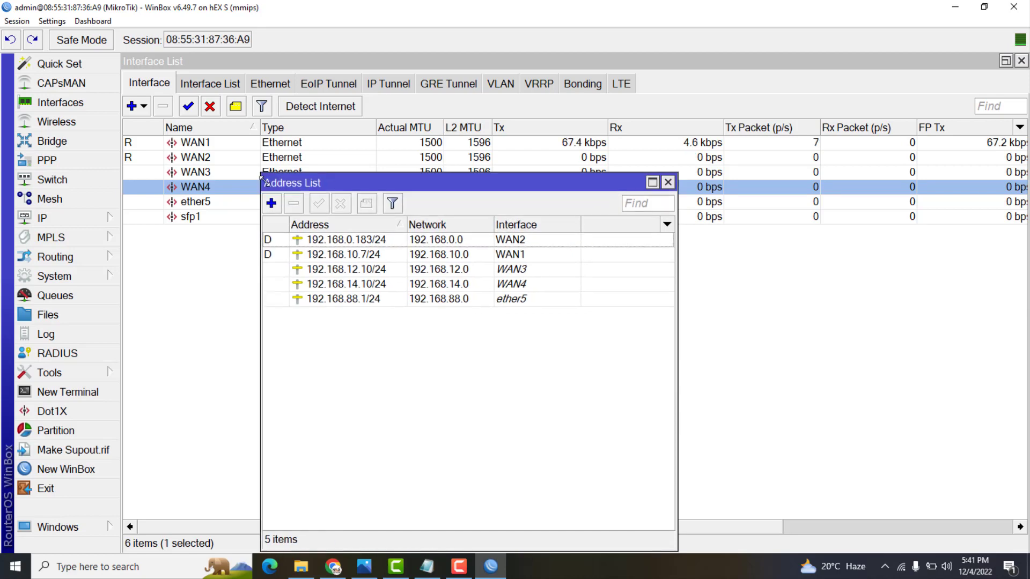
left_click_drag(423, 223, 426, 223)
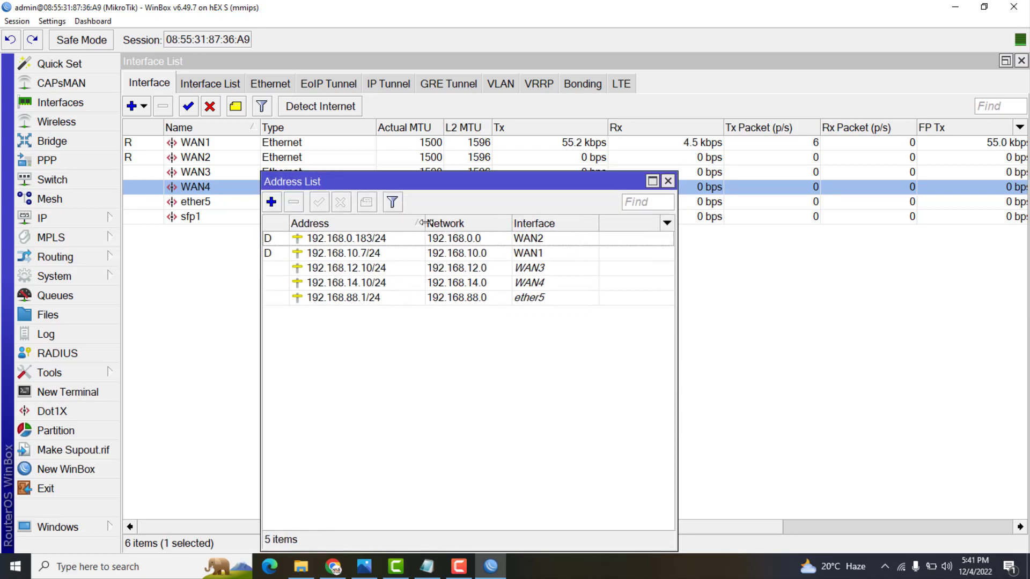
left_click(382, 237)
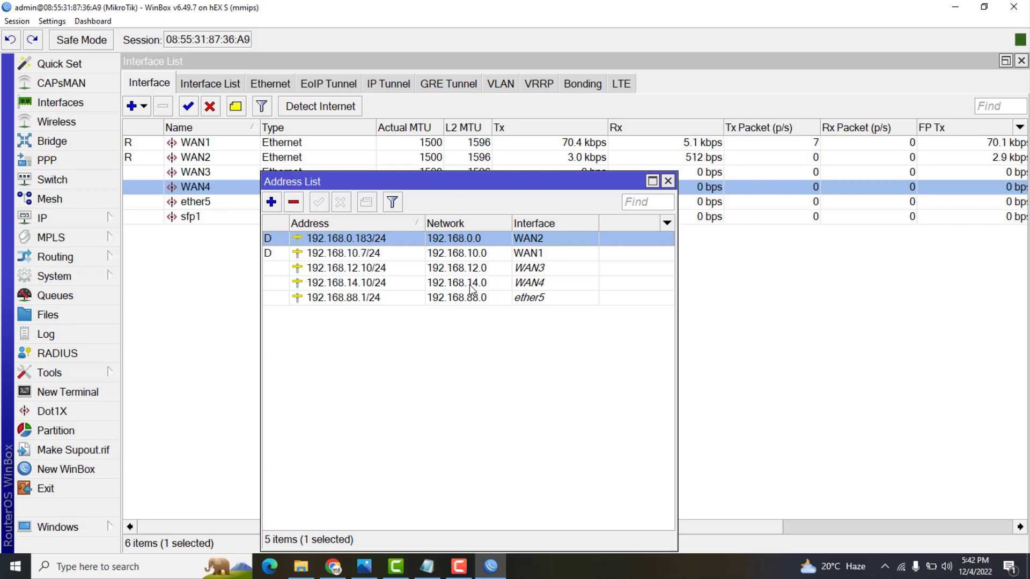
Set DNS servers 8.8.8.8 and 8.8.4.4 with remote requests allowed, then move the Address List aside
left_click(95, 218)
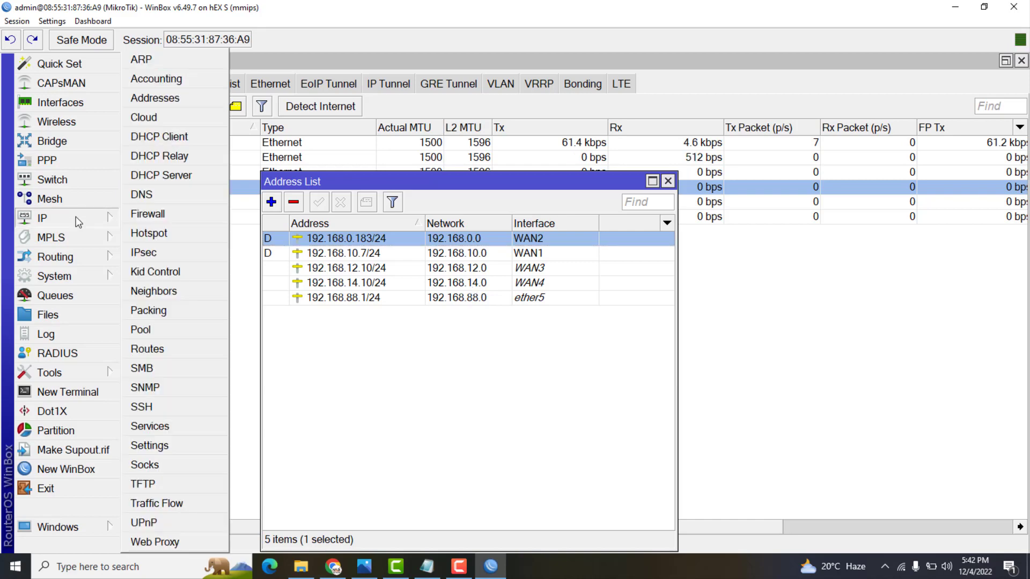
left_click(141, 194)
left_click(756, 186)
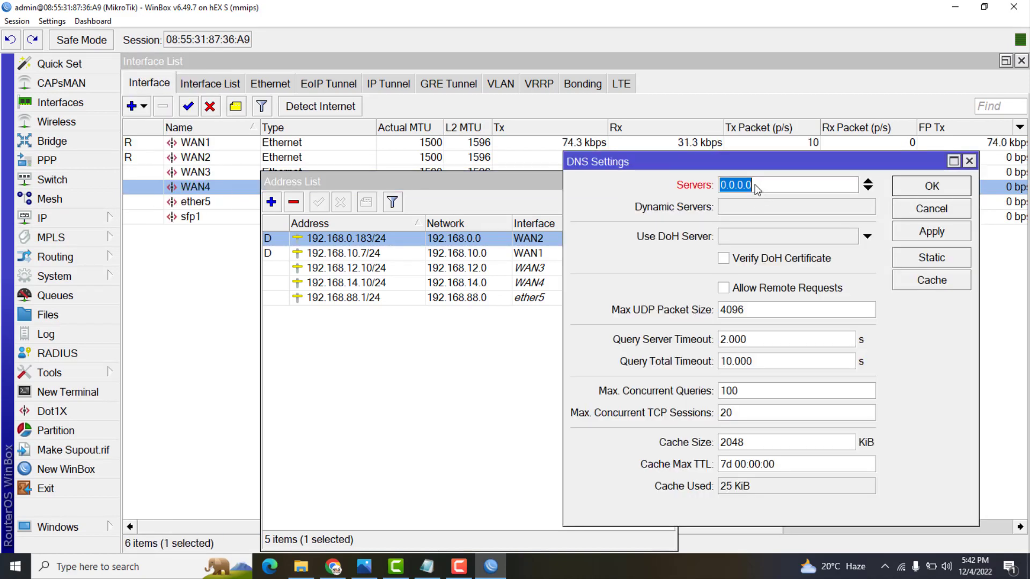
type("8.8.8.8")
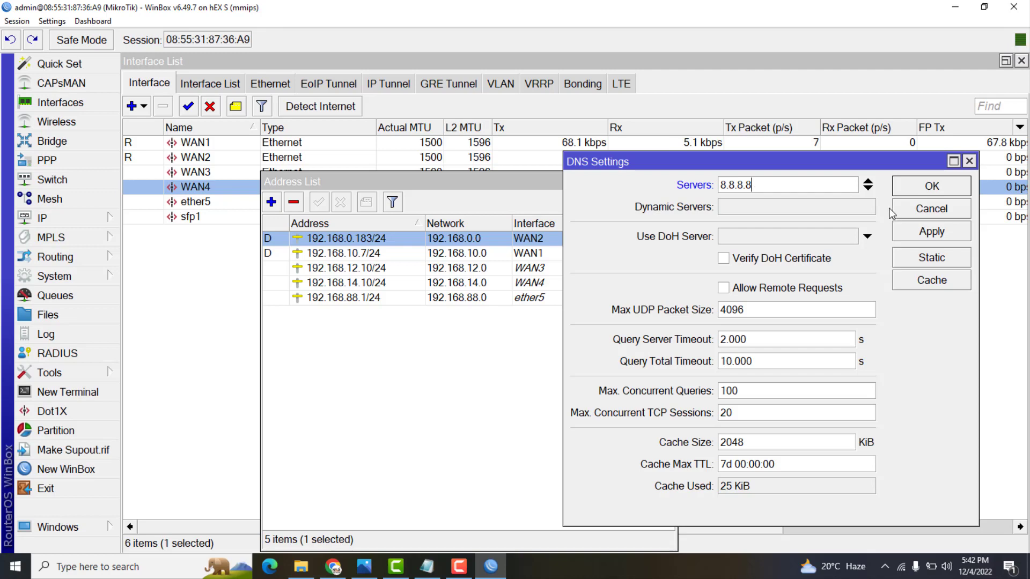
left_click(868, 189)
type("8.8.")
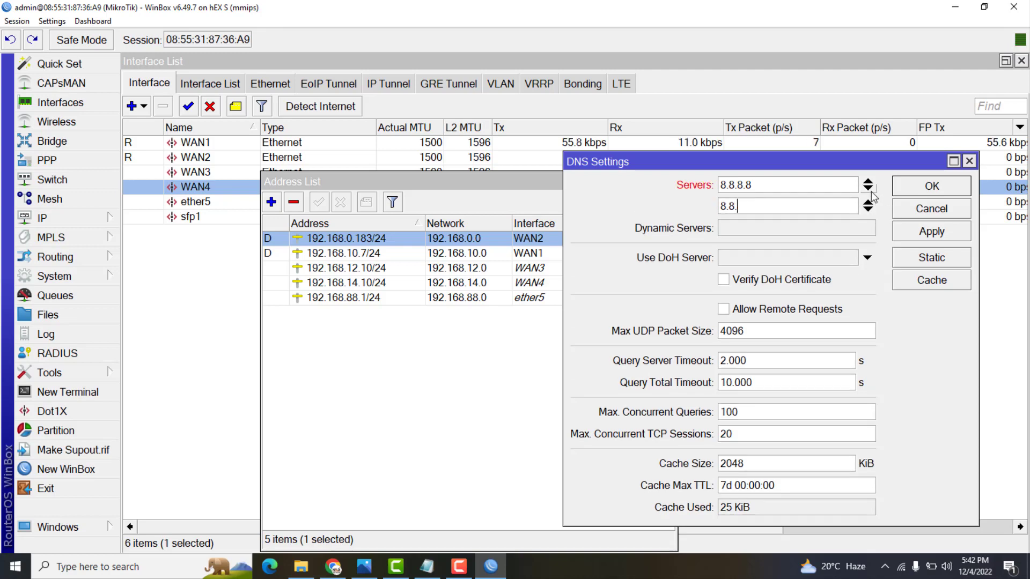
type("4.4")
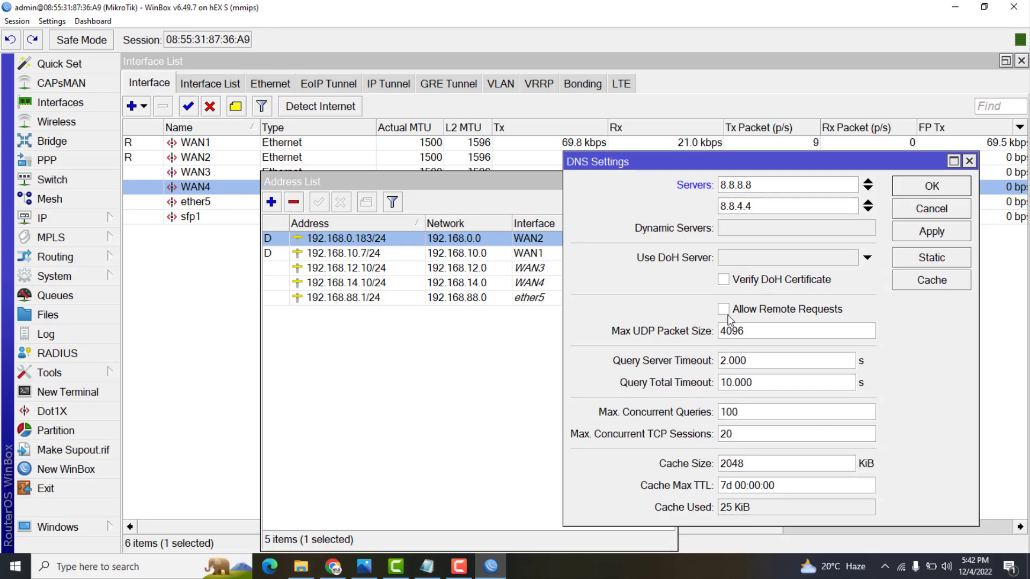
left_click(724, 310)
left_click(931, 231)
left_click(928, 188)
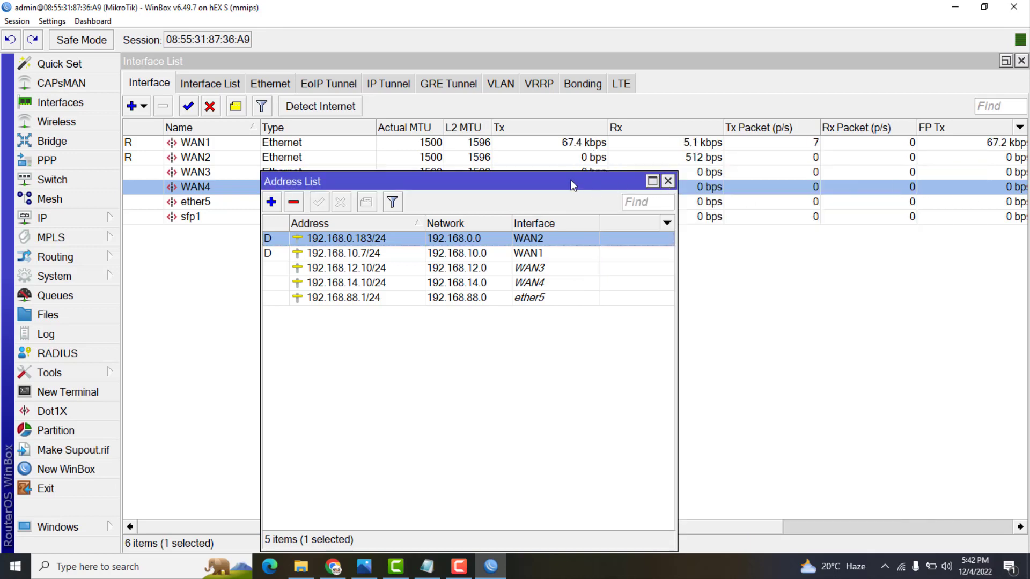
left_click_drag(572, 185, 771, 213)
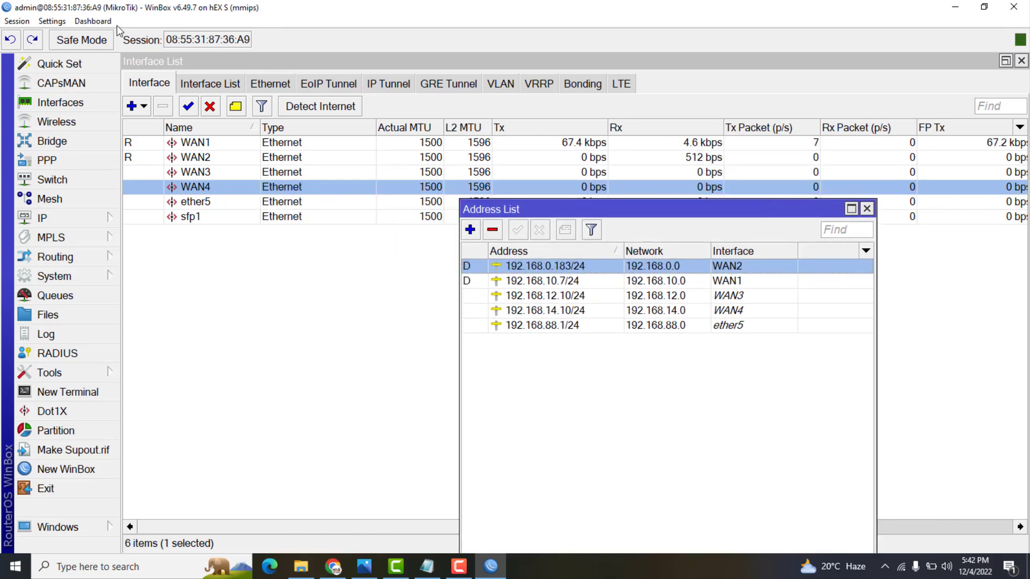
Zoom in WinBox's interface from Settings and drag the Address List left
left_click(52, 21)
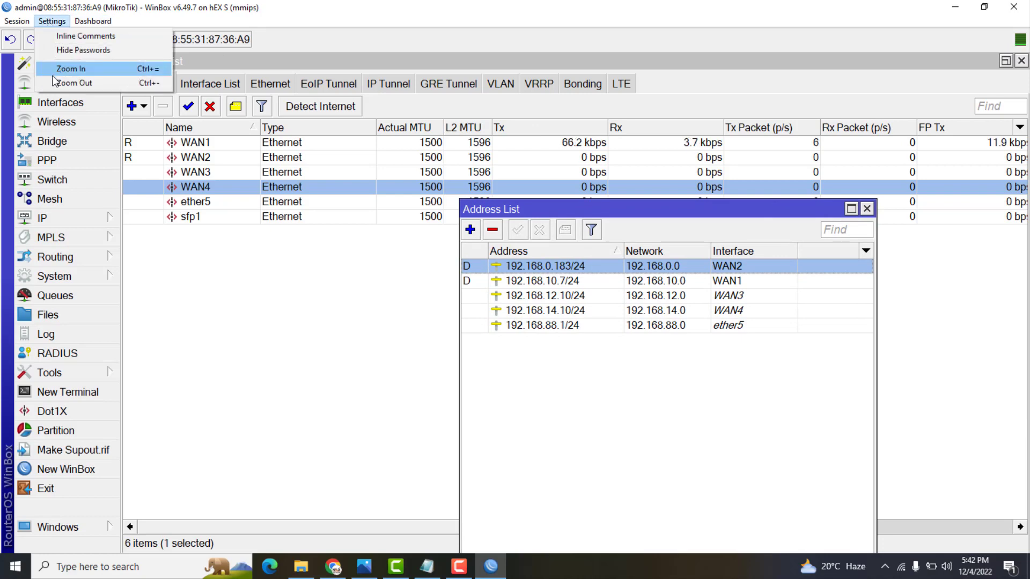
left_click(55, 71)
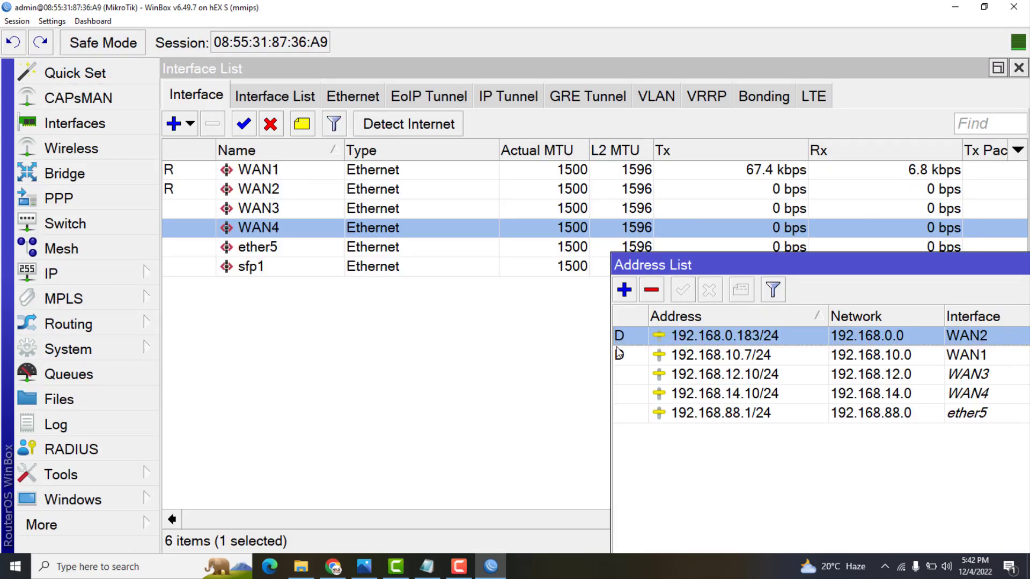
left_click_drag(700, 266, 268, 285)
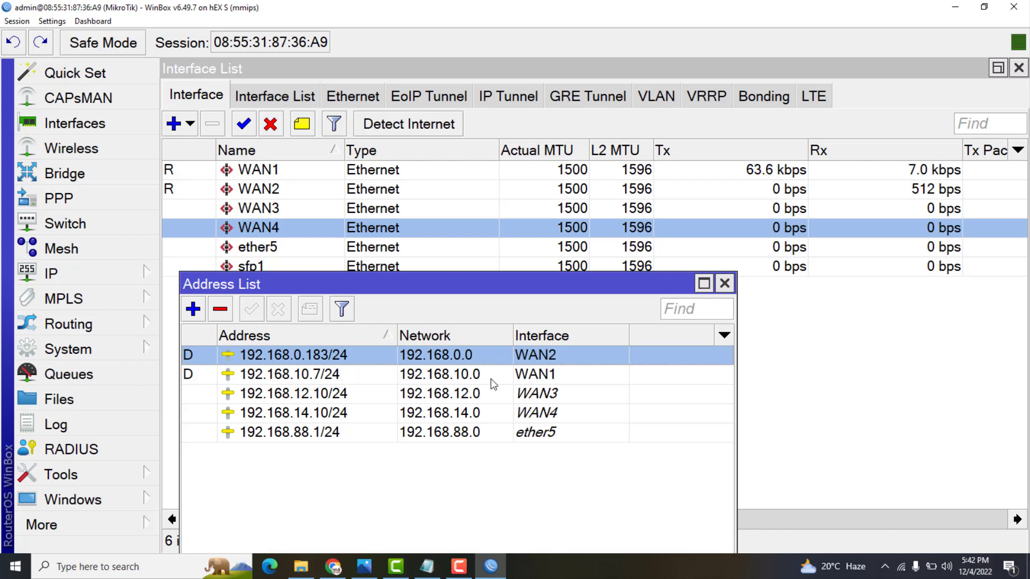
Close the Address List and reopen it from IP > Addresses
left_click(724, 283)
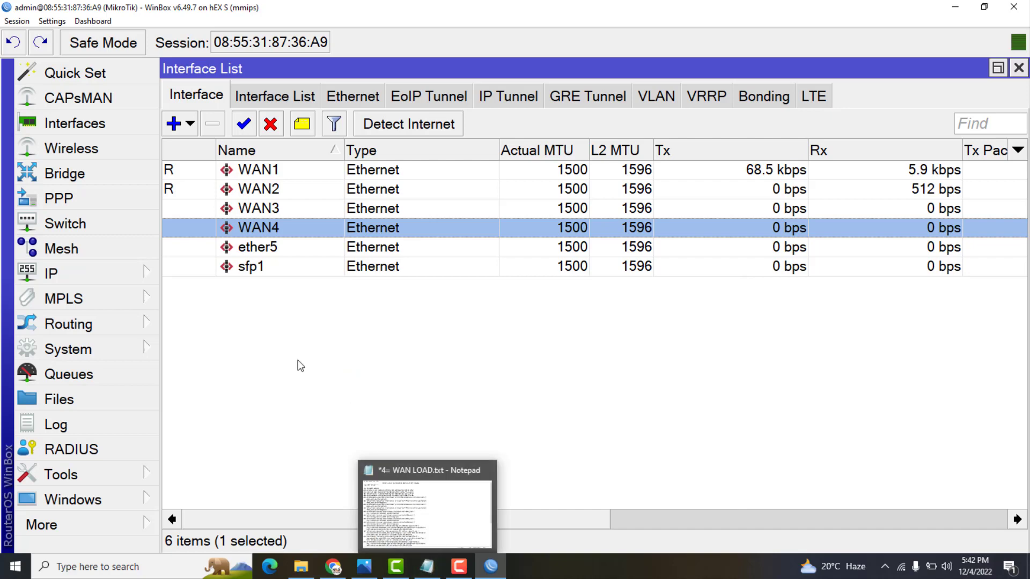
left_click(80, 273)
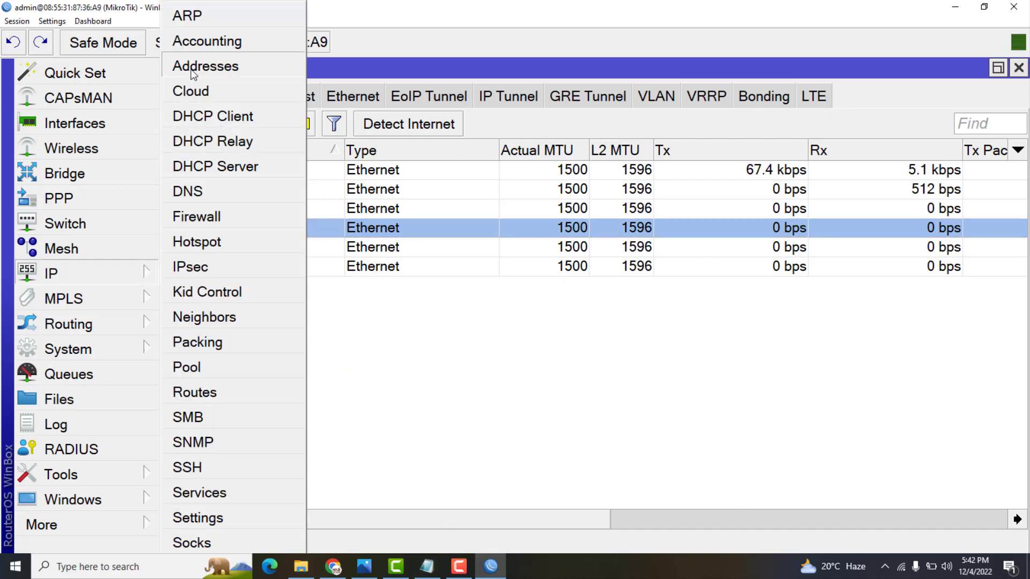
left_click(205, 66)
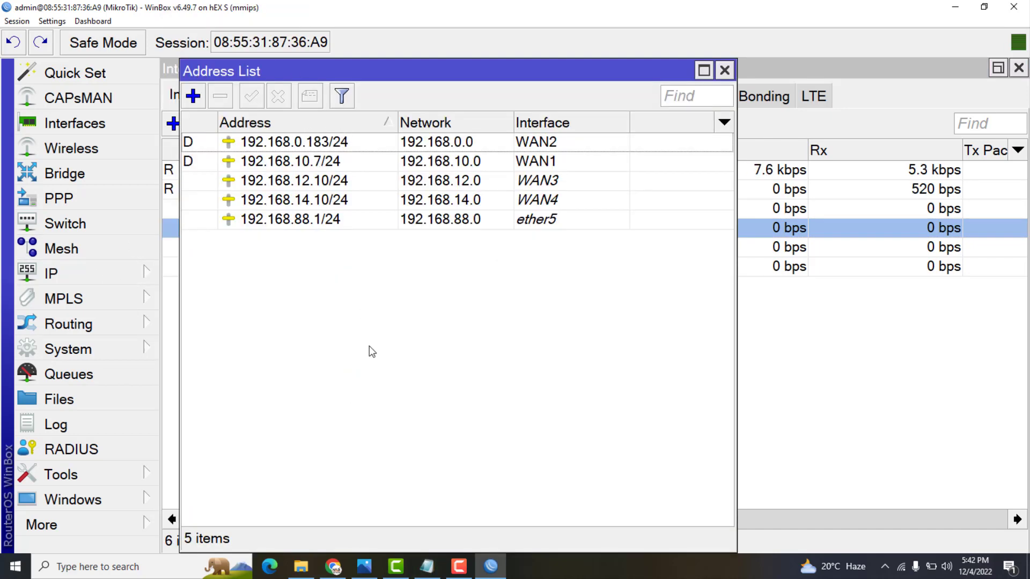
Bring up '4= WAN LOAD.txt' in Notepad, scroll through the script and maximize the window
left_click(429, 570)
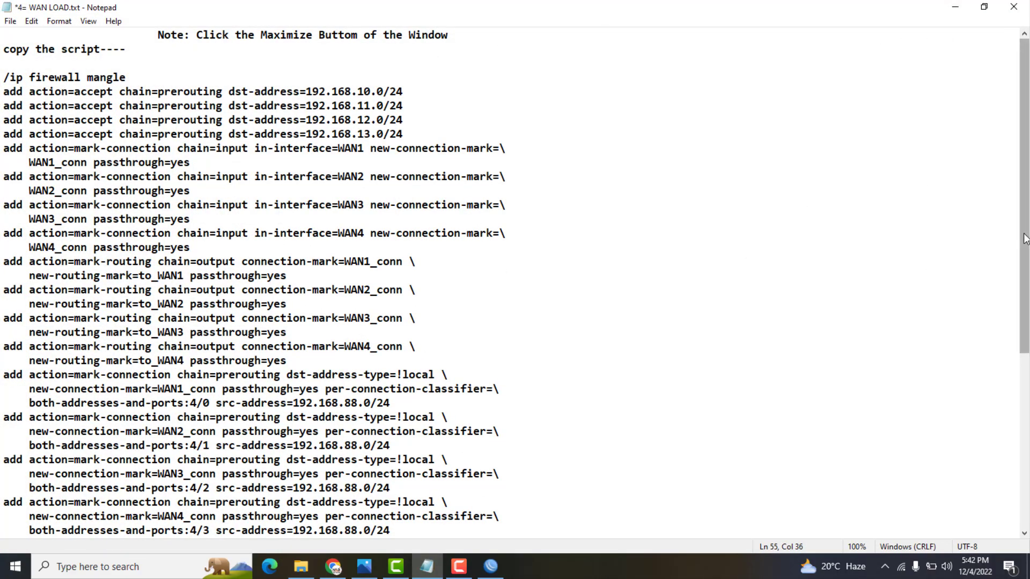
left_click_drag(1023, 236, 1025, 428)
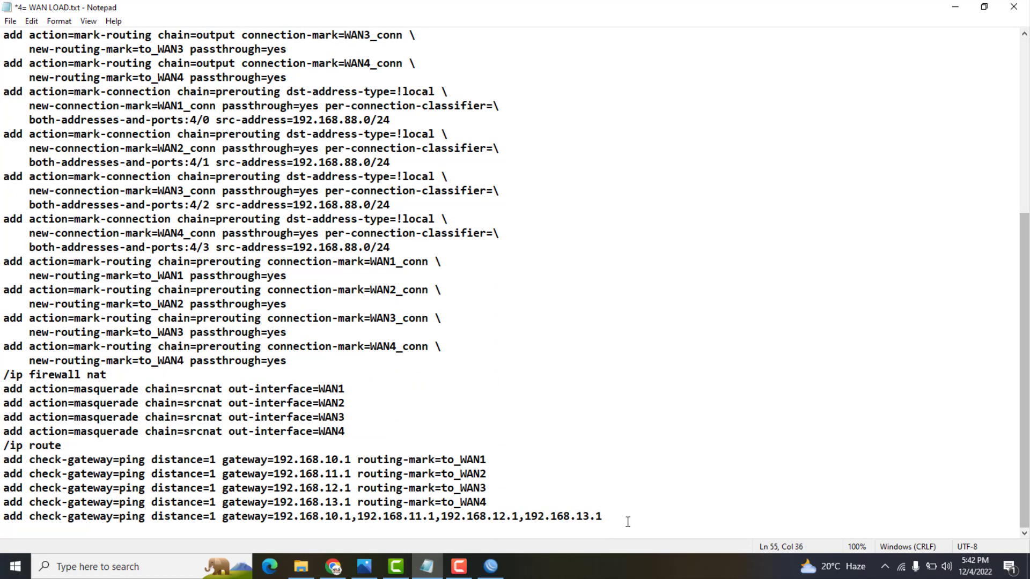
left_click_drag(614, 516, 3, 517)
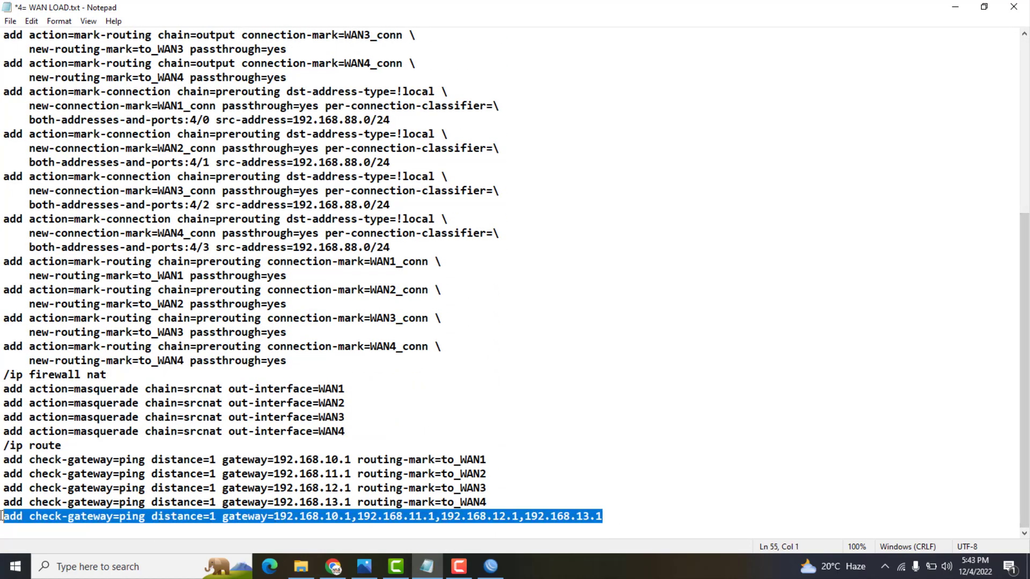
left_click(562, 402)
left_click(984, 7)
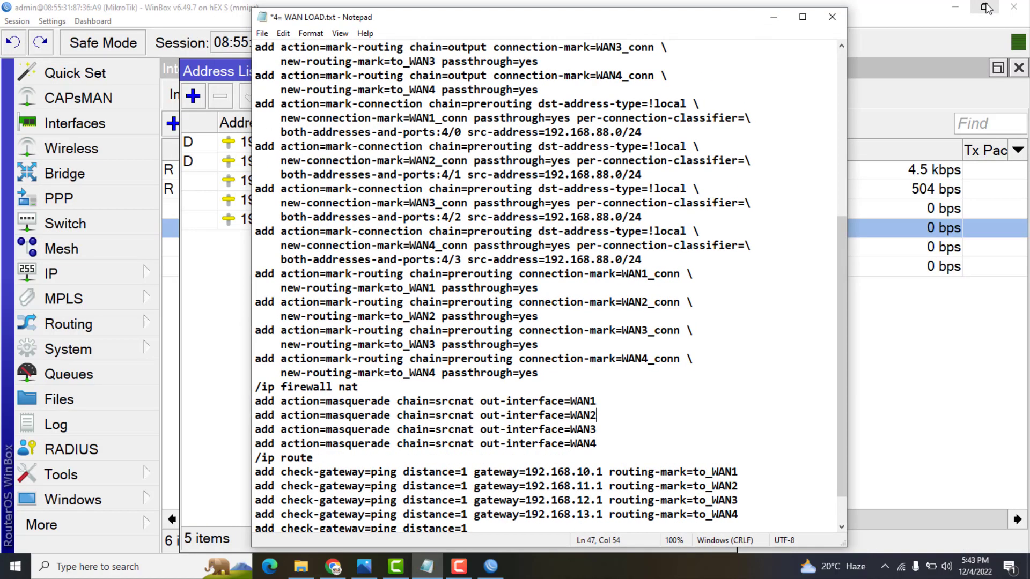
left_click_drag(844, 224, 842, 322)
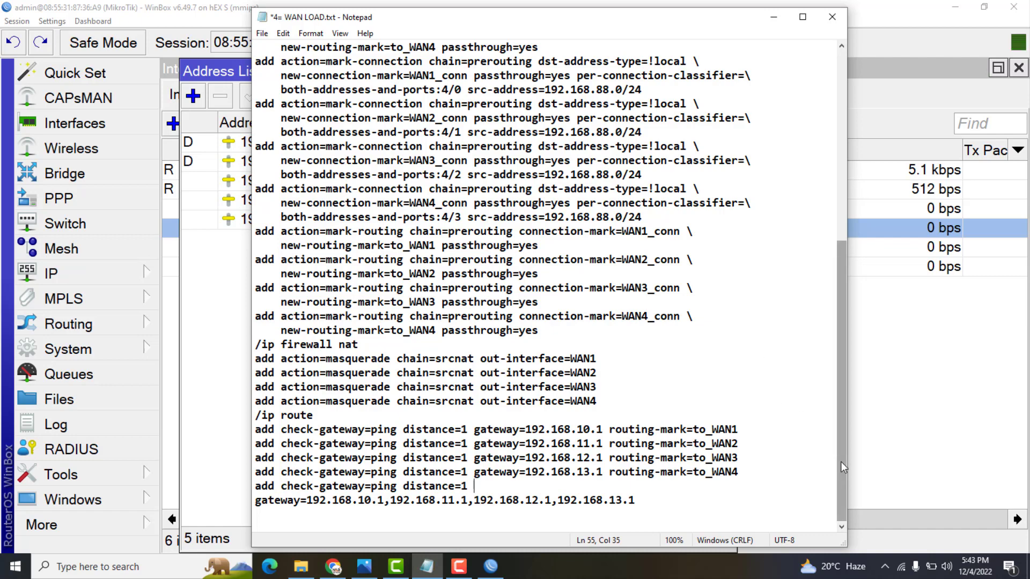
left_click_drag(841, 464, 835, 251)
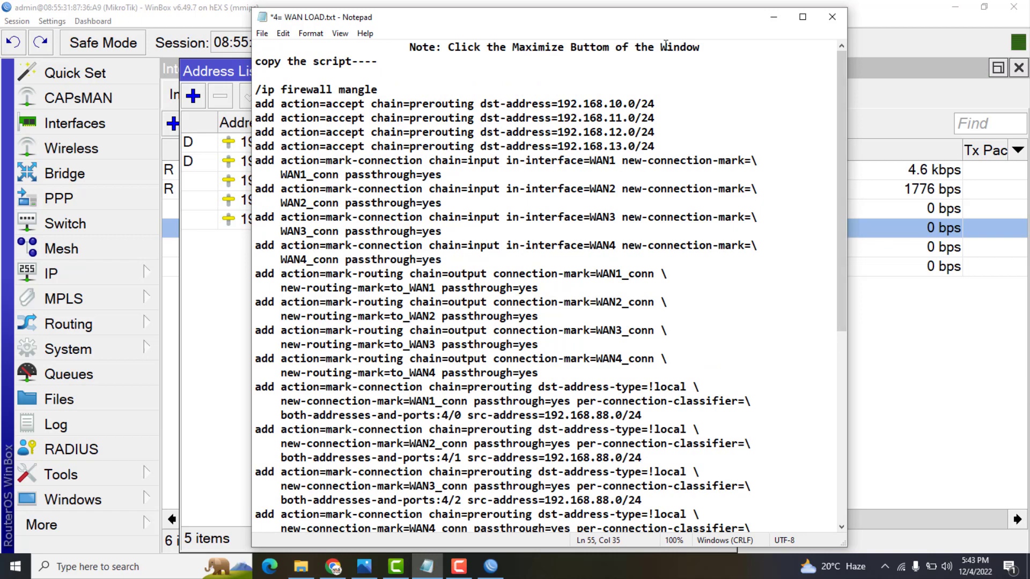
left_click(803, 18)
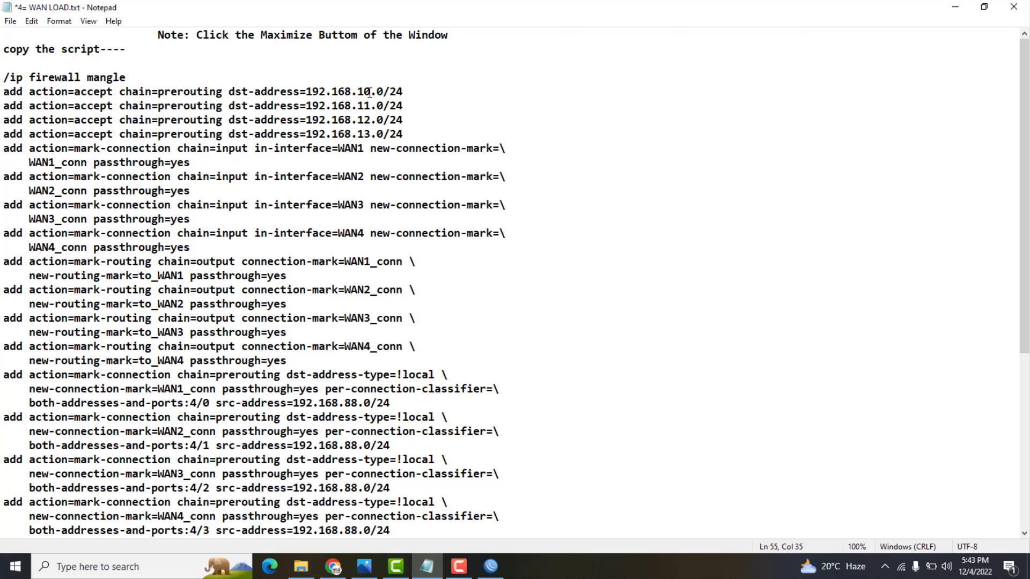
Change the 11 in the second accept address to 0, leaving the 10, 12 and 13 rules unchanged
left_click_drag(371, 91, 358, 91)
left_click(415, 89)
left_click_drag(370, 105, 357, 106)
type("0")
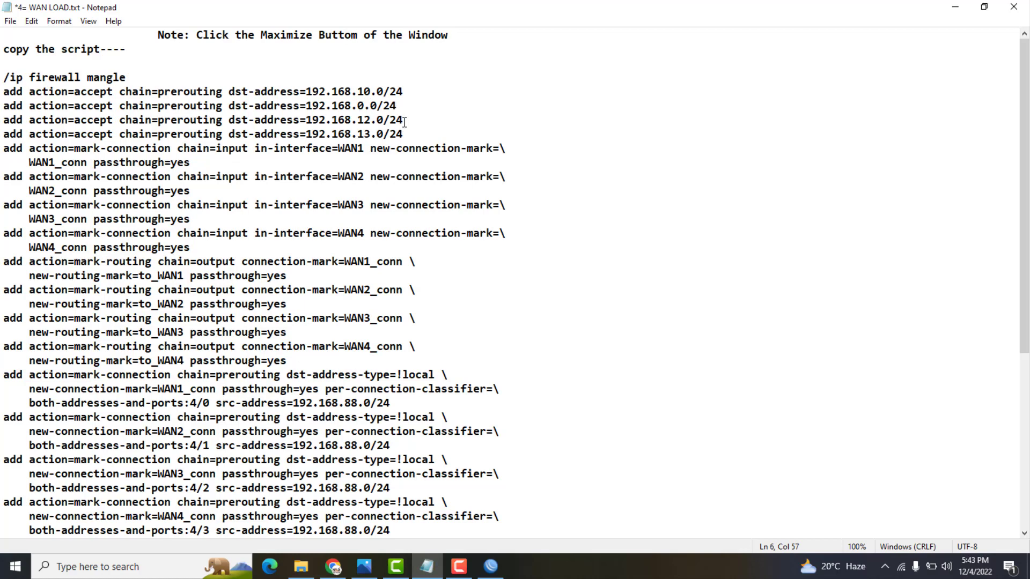
left_click_drag(370, 119, 357, 119)
left_click(371, 135)
left_click_drag(370, 134, 357, 135)
Select the 192.168.88.0/24 source address and confirm ether5's 192.168.88.1/24 entry in WinBox's address list
left_click_drag(1022, 341, 1021, 390)
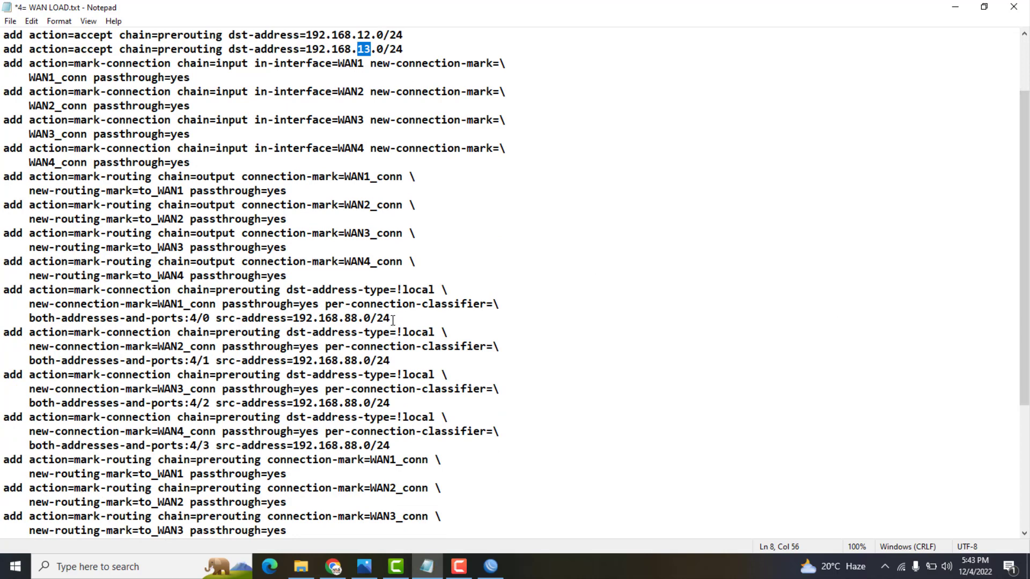
left_click_drag(392, 320, 294, 319)
left_click(490, 566)
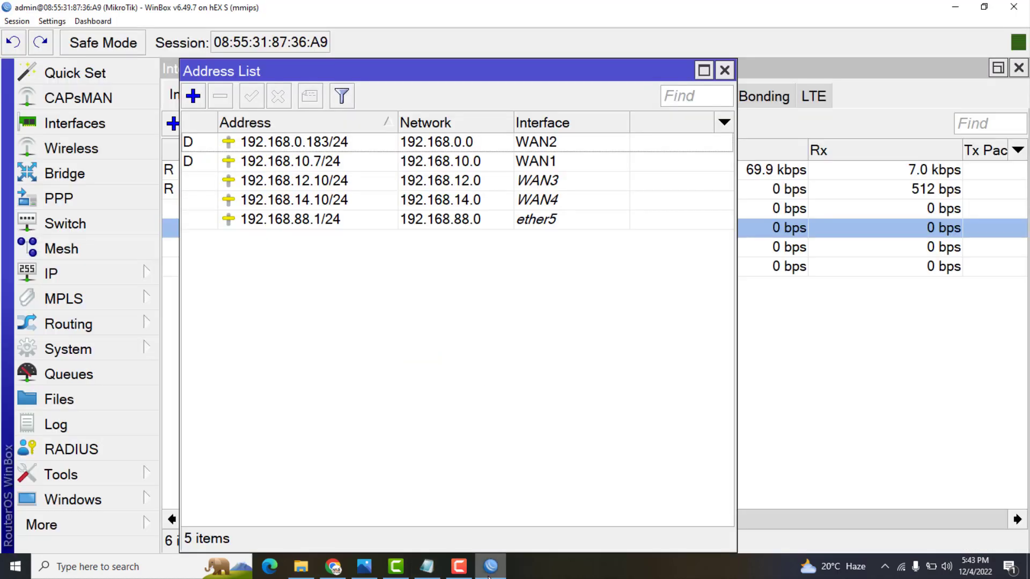
left_click(320, 226)
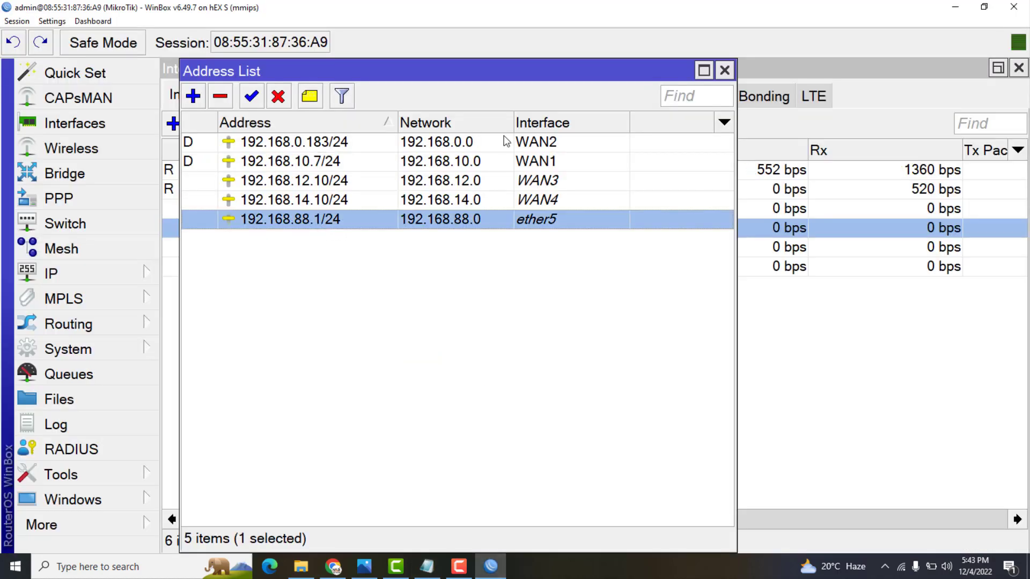
left_click(428, 567)
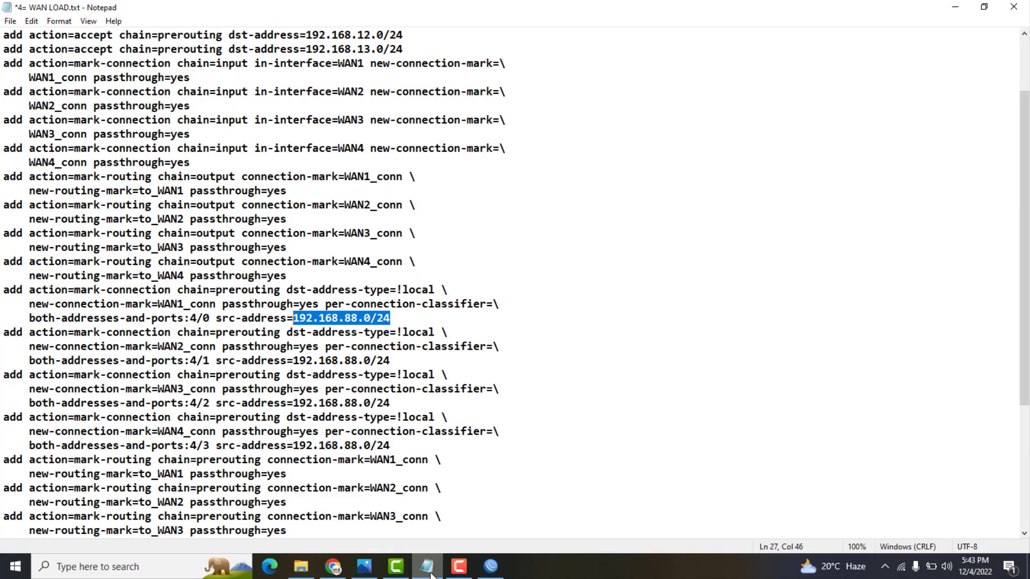
Copy 192.168.88.0/24 and replace every occurrence with 192.168.40.0/24 via Replace All
right_click(357, 318)
left_click(392, 358)
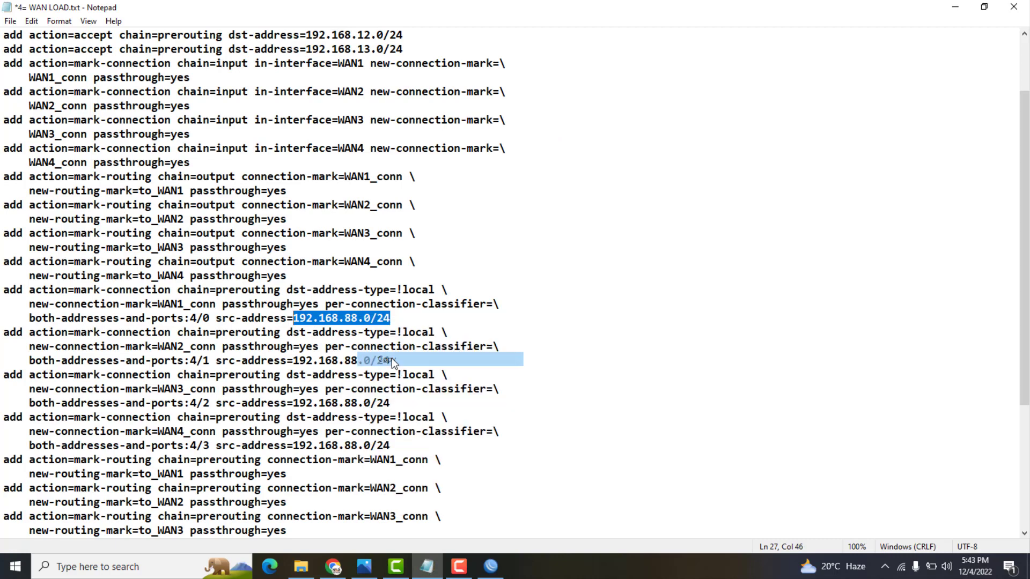
left_click(31, 21)
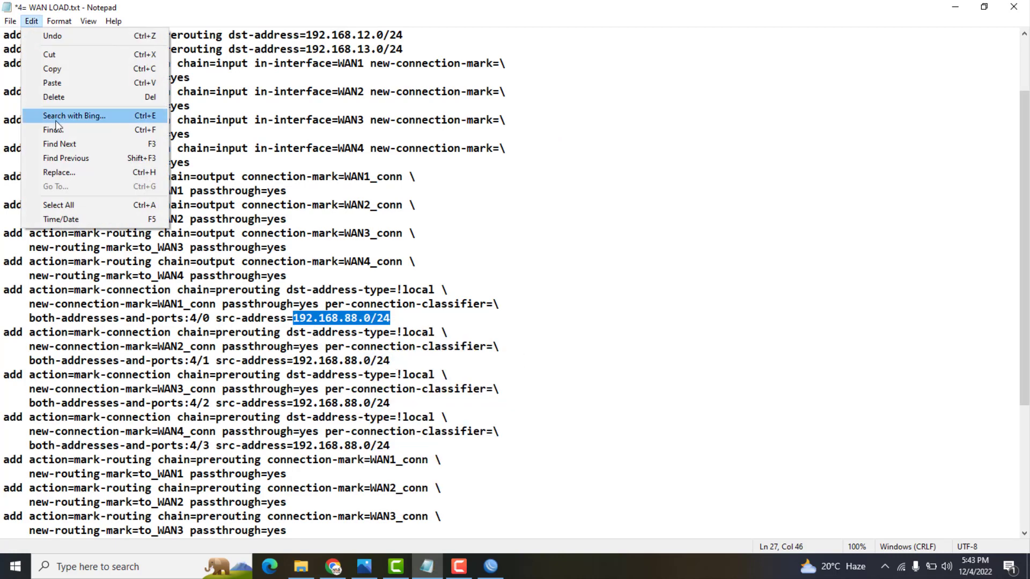
left_click(59, 172)
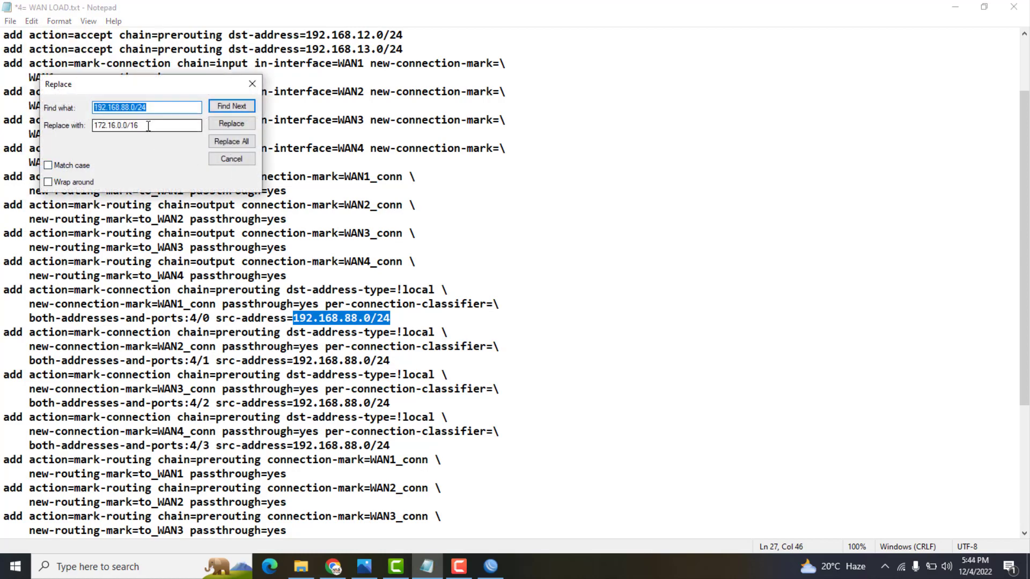
key("Tab")
key("ctrl+v")
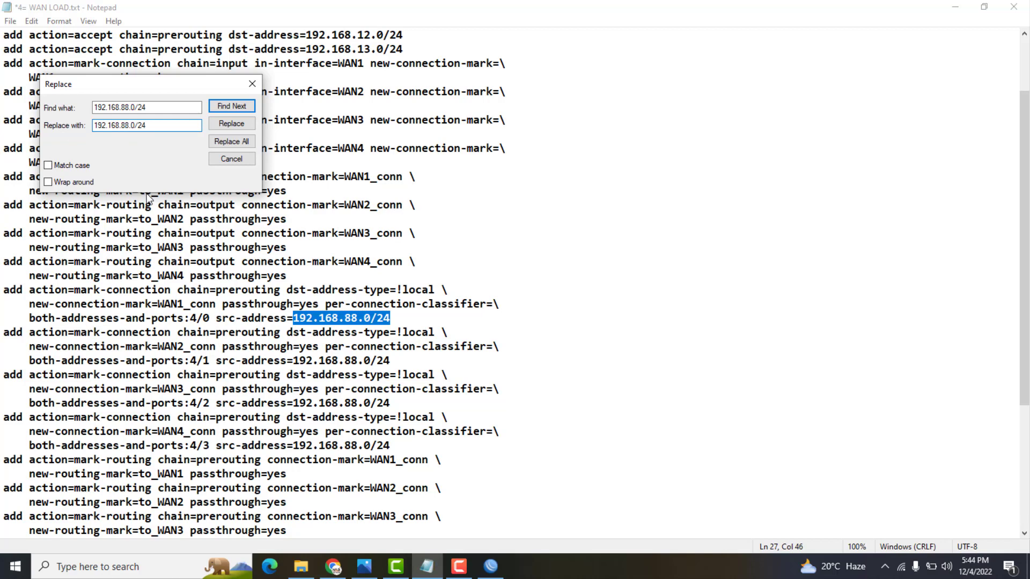
key("BackSpace")
key("BackSpace")
type("40")
left_click(232, 142)
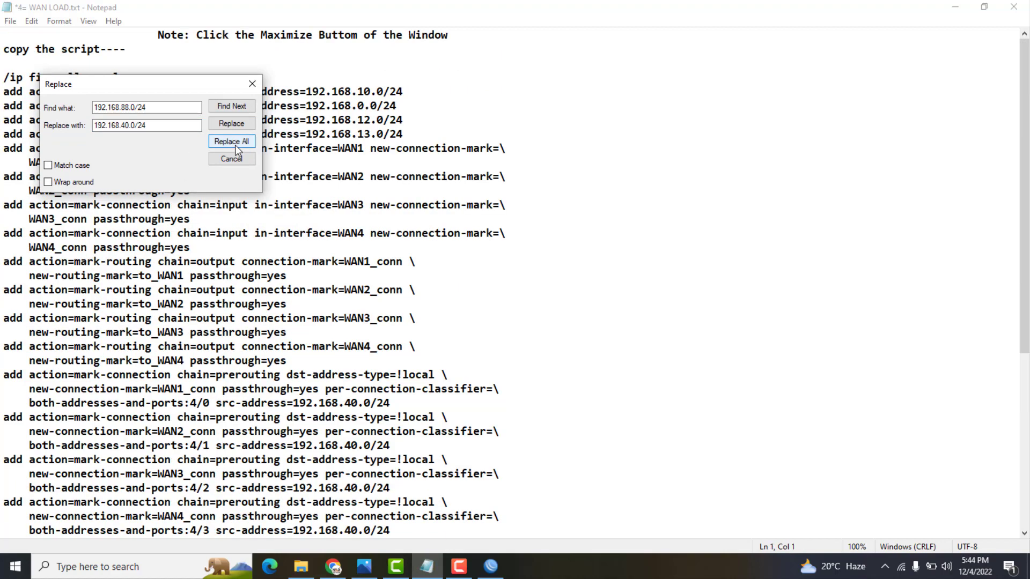
Reverse the change, replacing every 192.168.40. with 192.168.88., and close the Replace dialog
left_click_drag(390, 403, 296, 405)
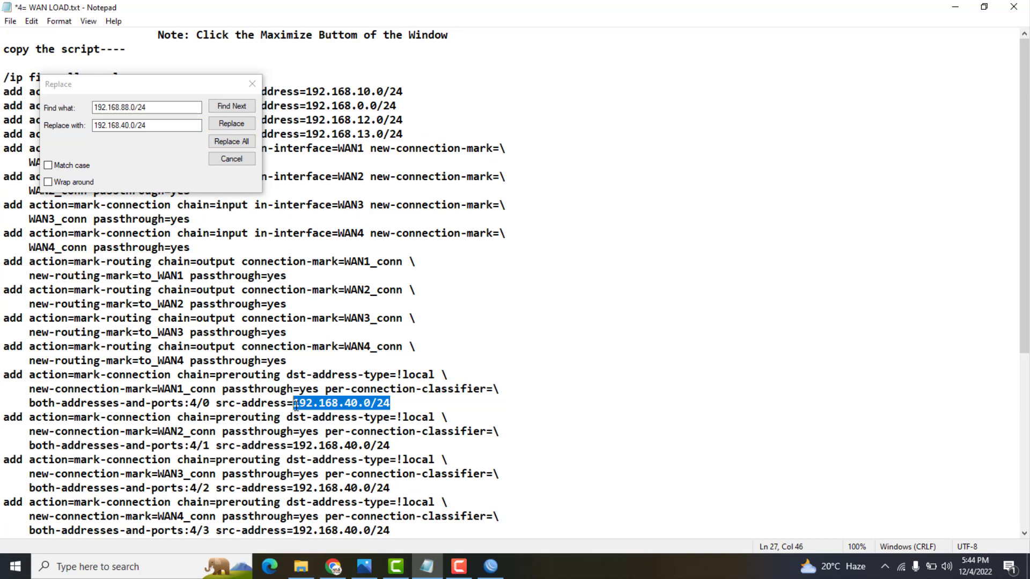
left_click(127, 108)
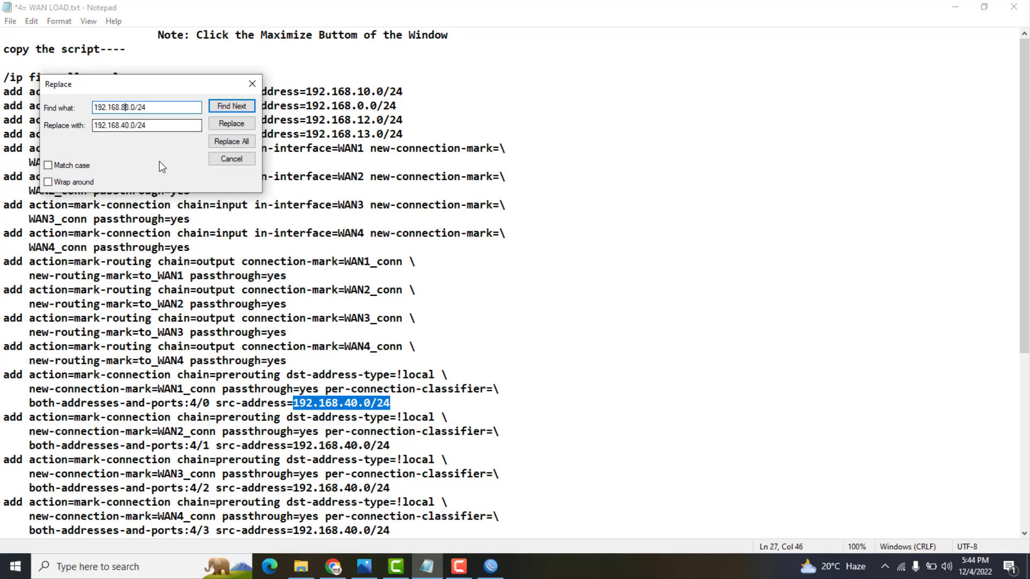
key("Delete")
key("Delete")
key("BackSpace")
type("40.")
left_click(123, 127)
key("Delete")
key("Delete")
key("Delete")
type("88.")
left_click(240, 141)
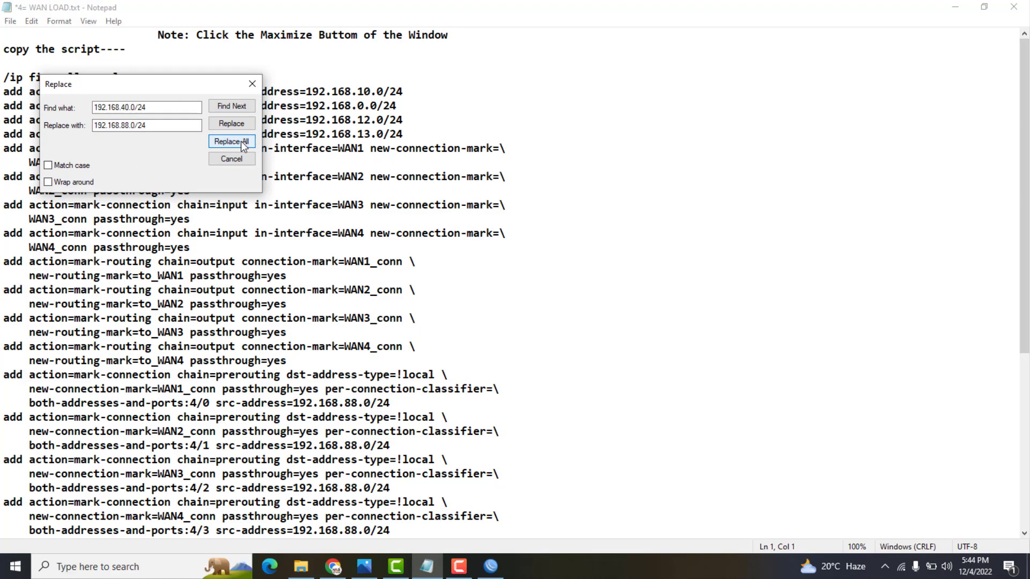
left_click(252, 84)
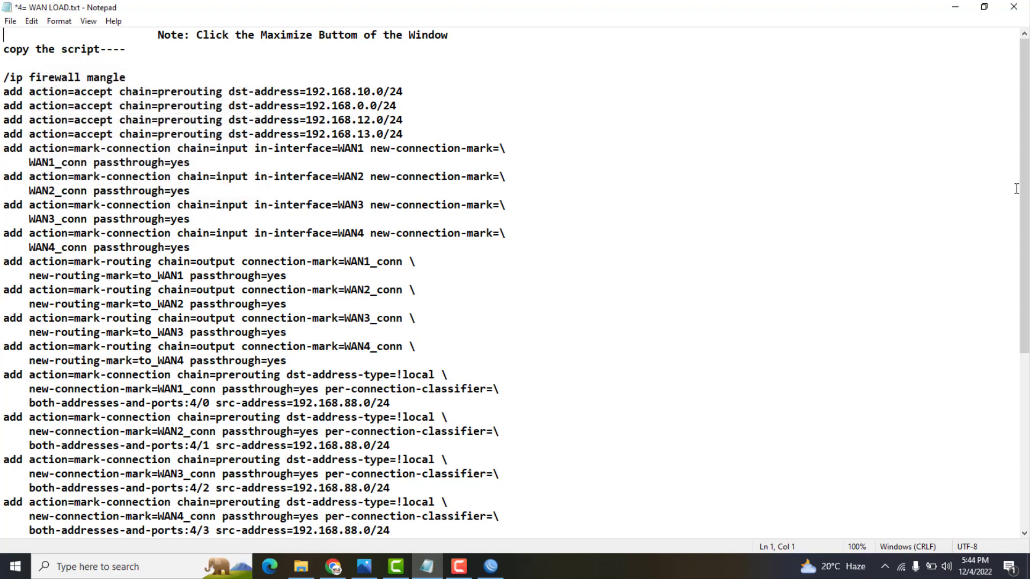
Change the WAN2 gateway line from 192.168.11.1 to 192.168.0.1
scroll(1018, 248, "down", 2)
scroll(1018, 247, "up", 2)
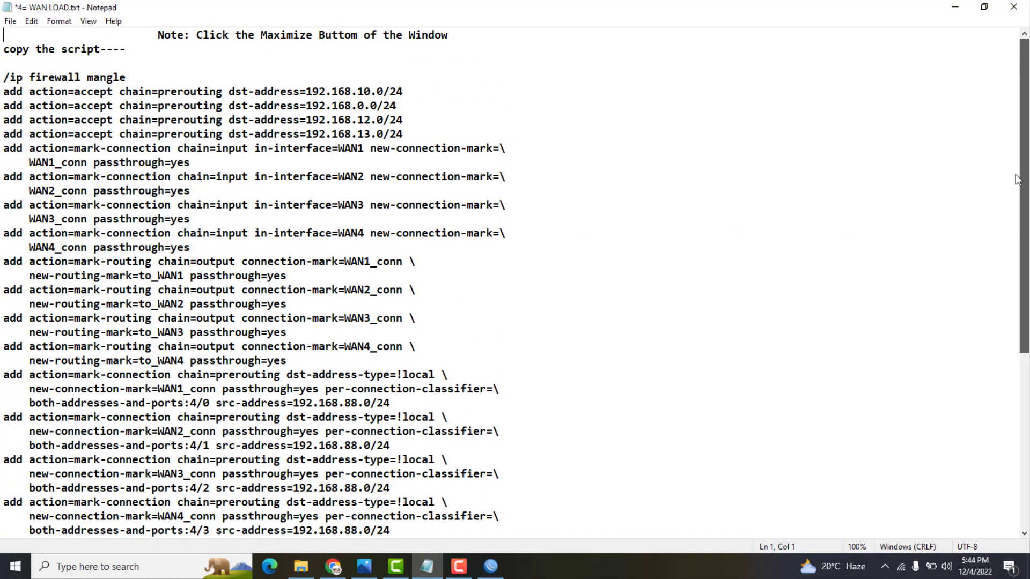
left_click_drag(405, 105, 307, 106)
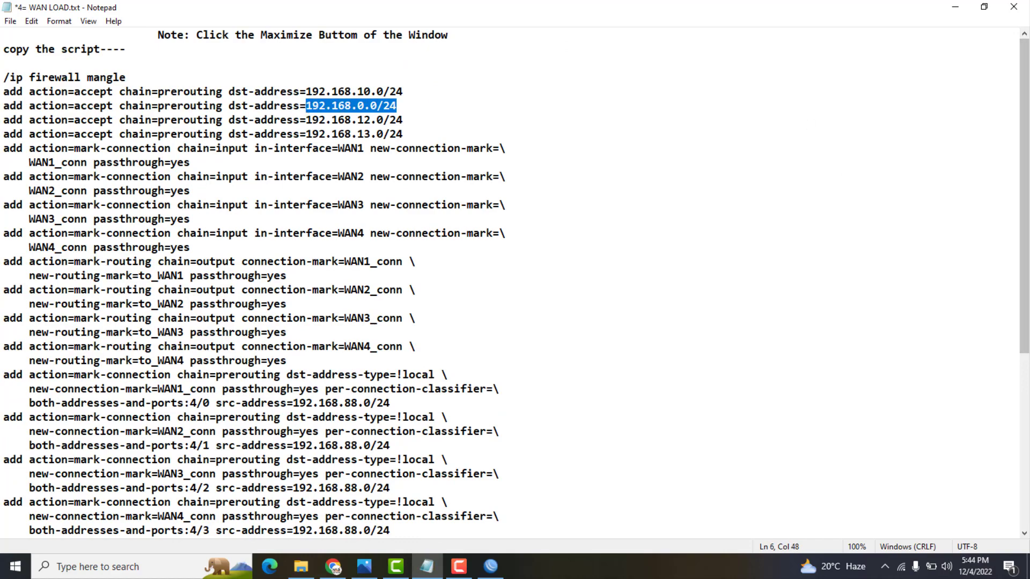
left_click_drag(1024, 276, 1024, 452)
left_click_drag(1027, 491, 1026, 490)
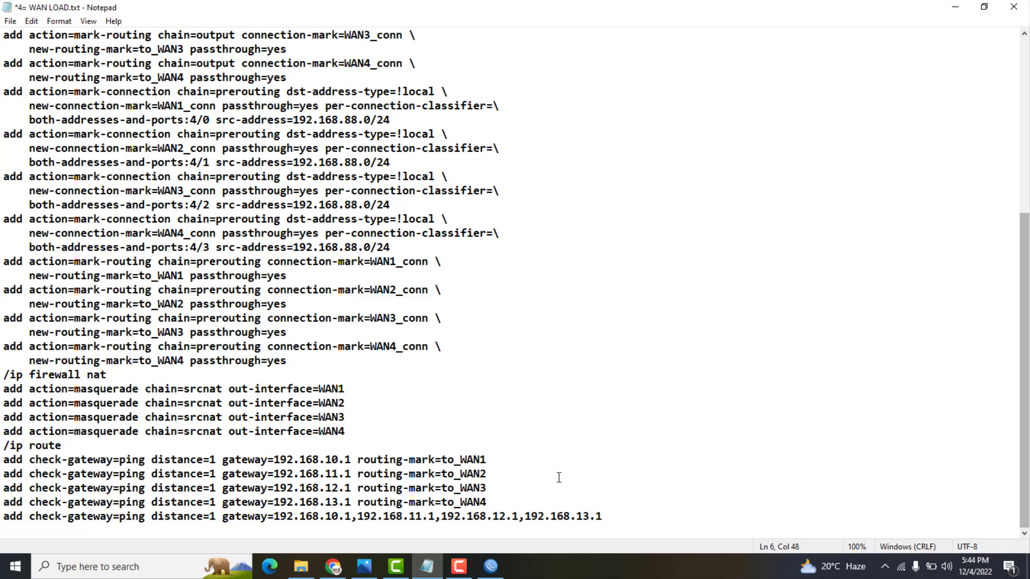
left_click(331, 473)
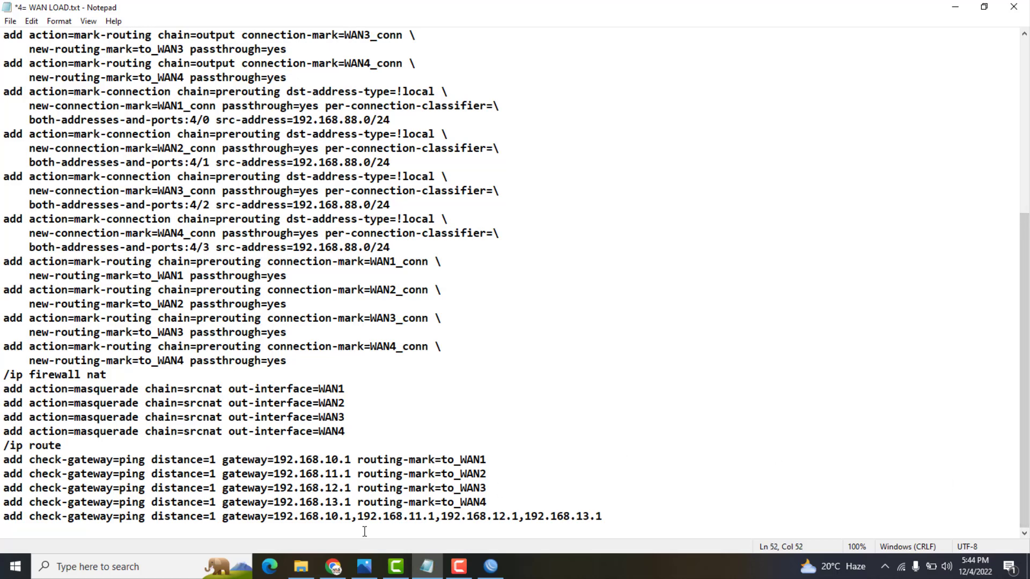
key("Delete")
key("BackSpace")
type("0")
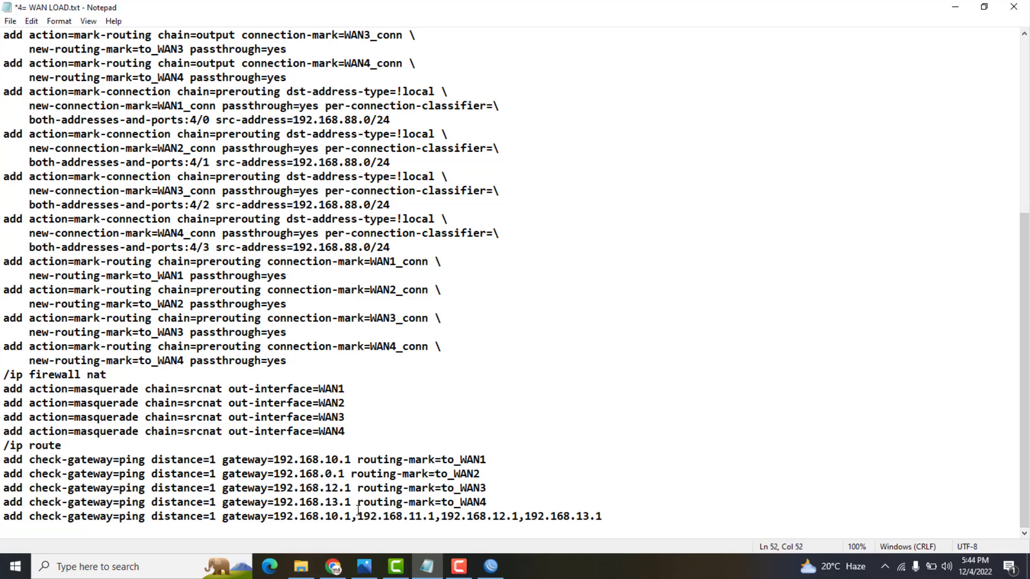
Change 192.168.11.1 to 192.168.0.1 in the final check-gateway route line and select the entire script
mouse_move(340, 490)
left_mouse_down()
mouse_move(326, 502)
mouse_move(345, 502)
left_mouse_up()
left_click_drag(608, 520, 354, 502)
left_click(144, 530)
left_click_drag(28, 526, 2, 519)
left_click(562, 452)
key("Delete")
key("BackSpace")
type("0")
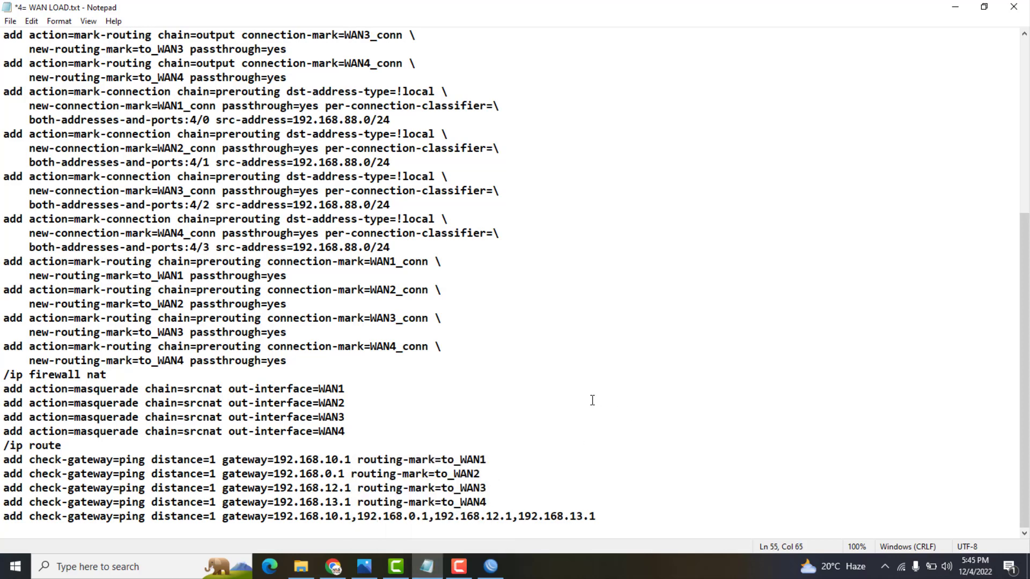
key("ctrl+a")
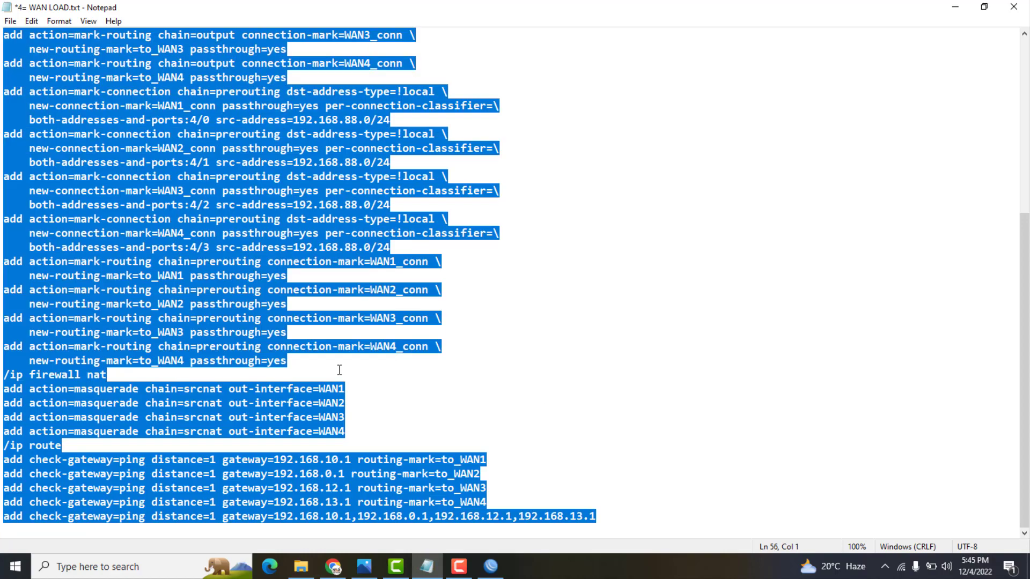
Copy the script, then in WinBox close the Address List and Interface List and zoom out
right_click(98, 249)
left_click(123, 293)
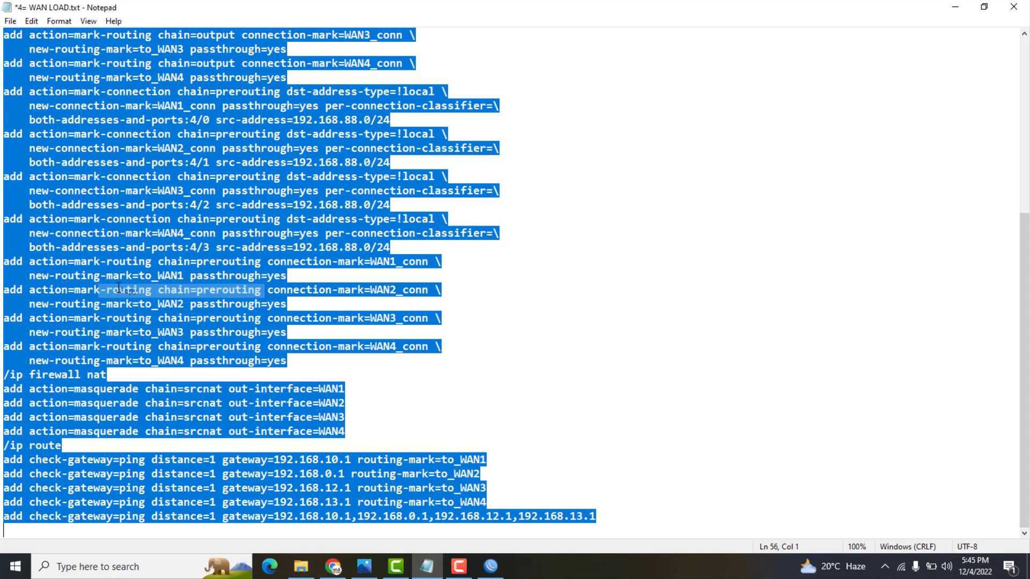
left_click(492, 567)
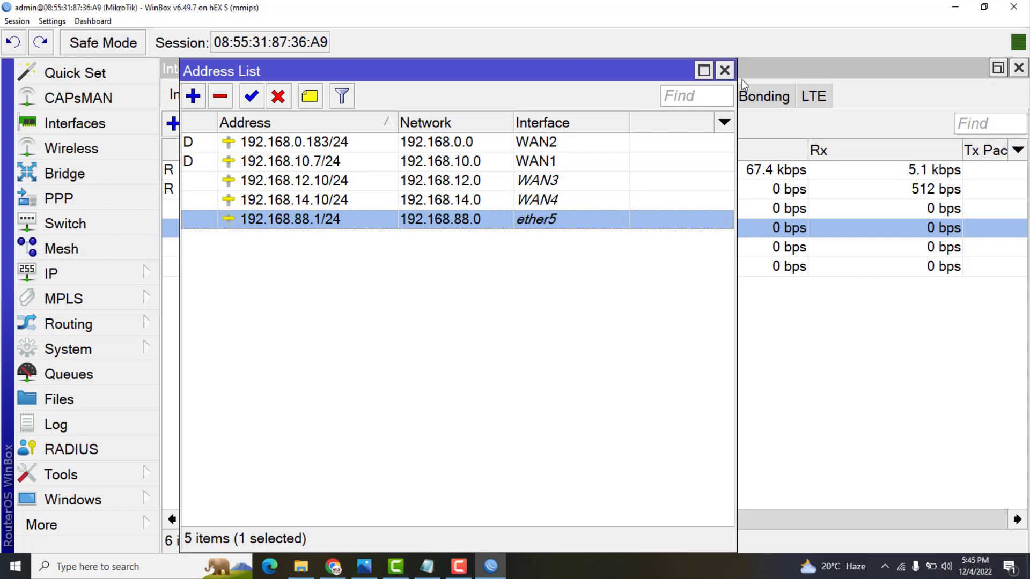
left_click(725, 70)
left_click(1018, 68)
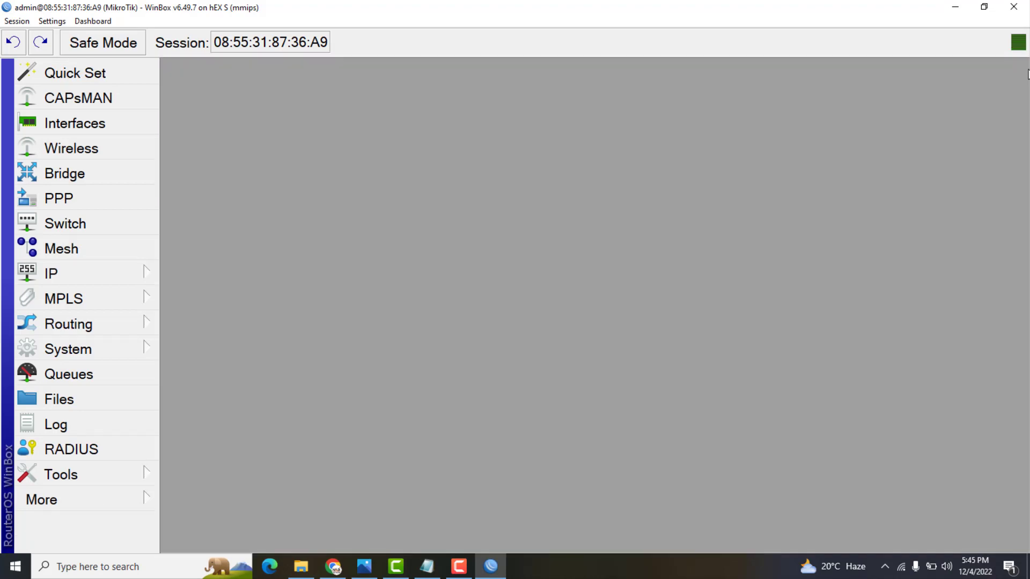
left_click(52, 21)
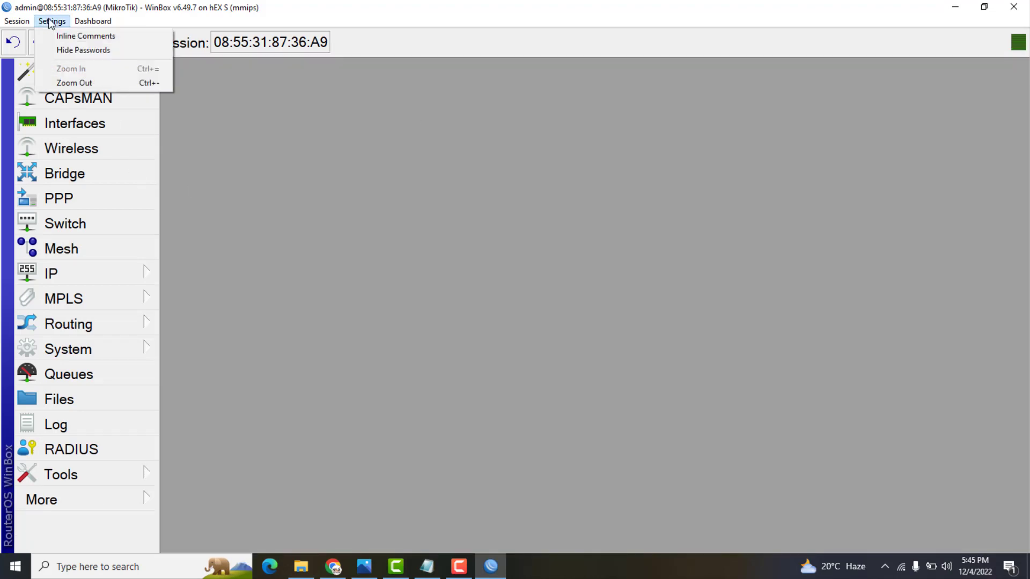
left_click(58, 84)
Show the empty Firewall Mangle rules, check the route list, and open a New Terminal
left_click(52, 219)
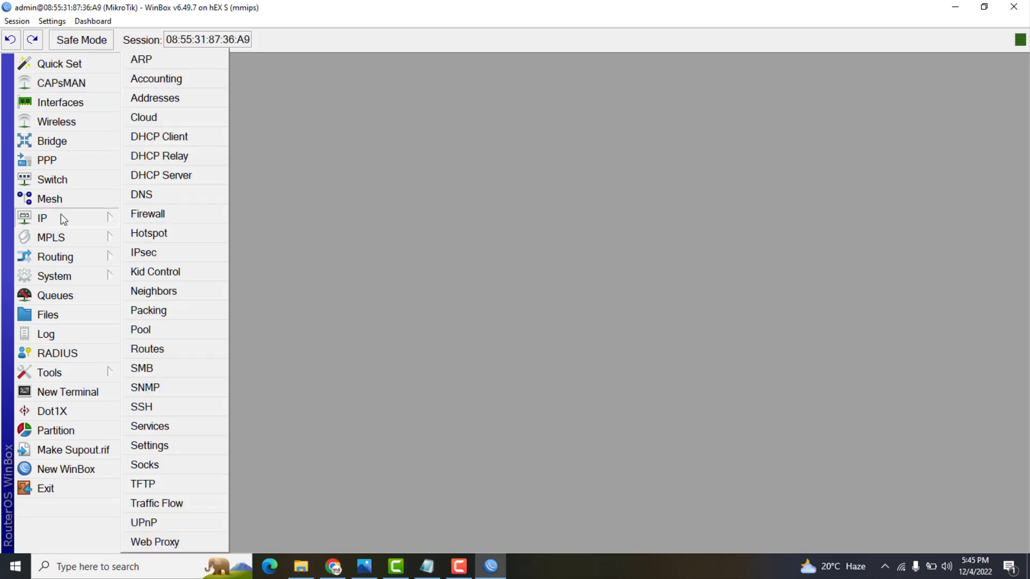
left_click(166, 215)
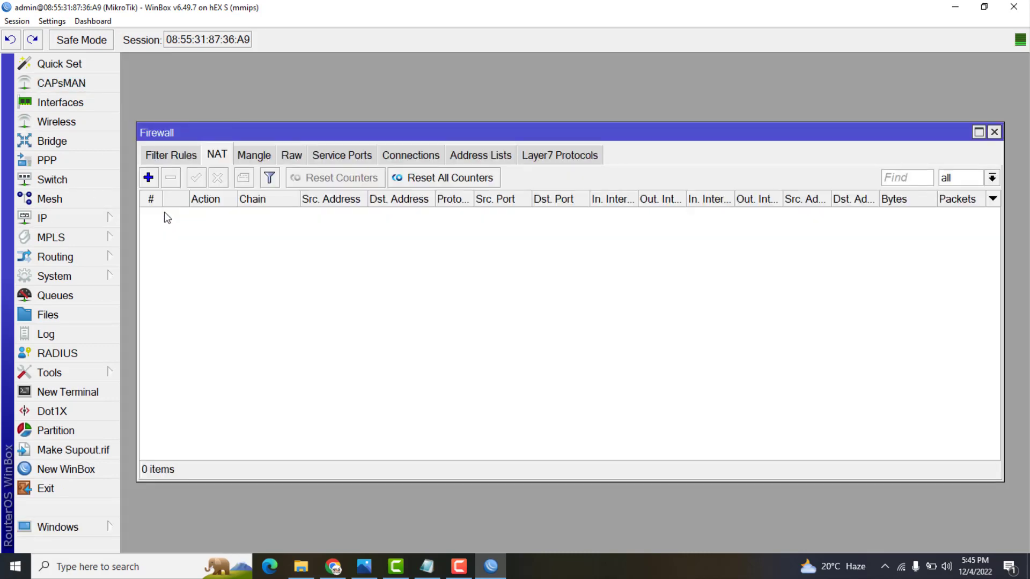
left_click(260, 148)
left_click(292, 155)
left_click(218, 155)
left_click(242, 155)
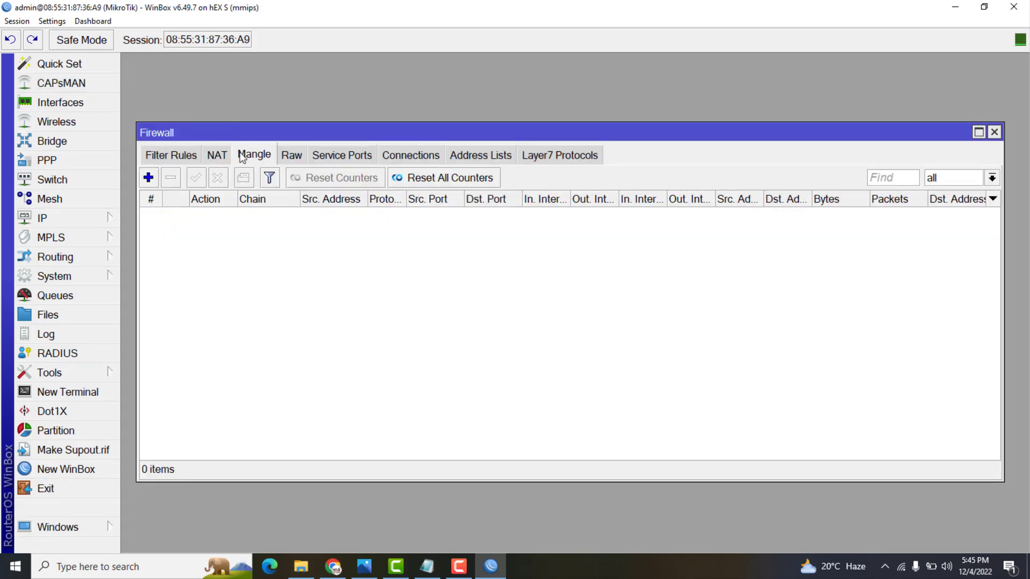
left_click(60, 218)
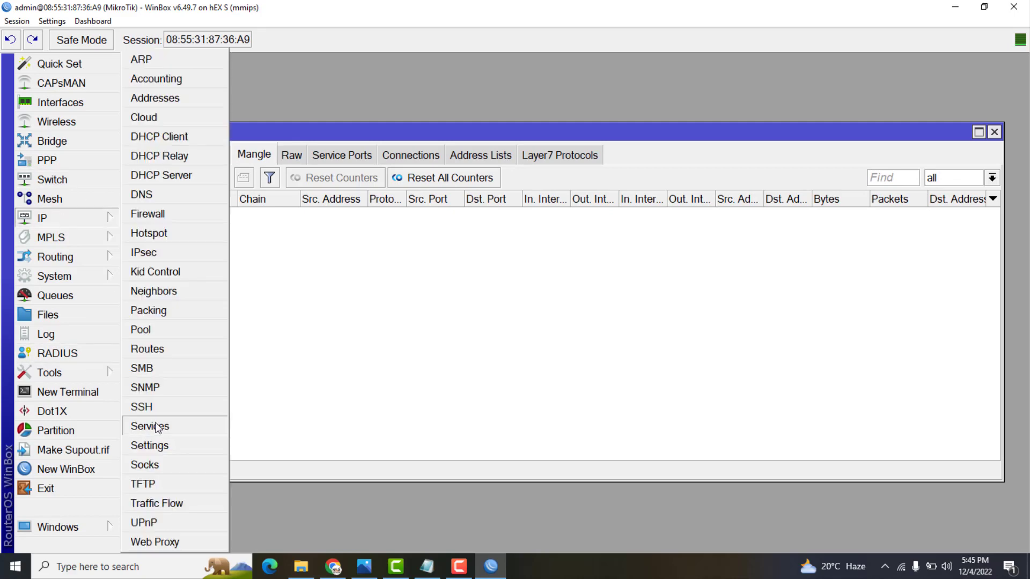
left_click(163, 348)
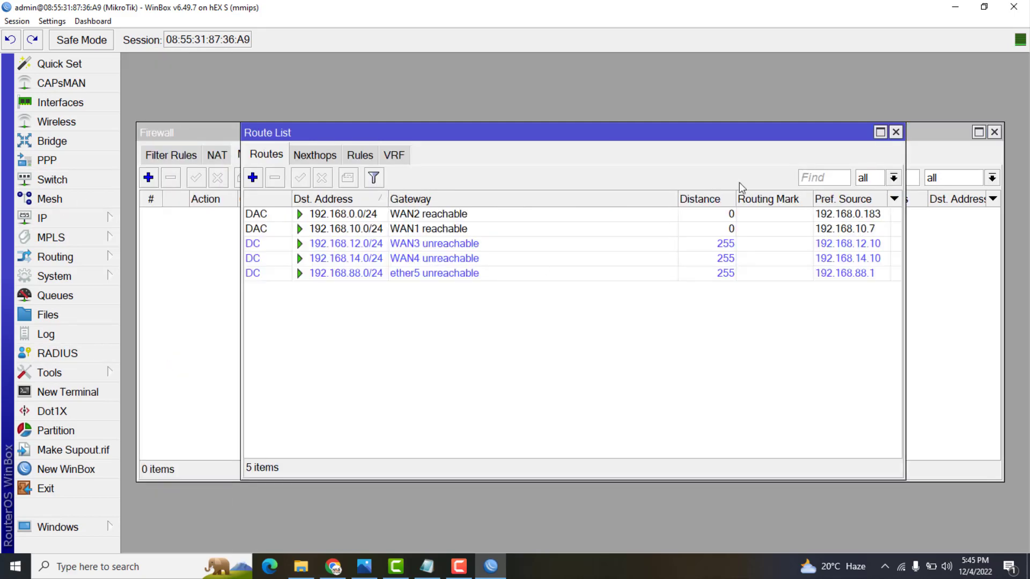
left_click(895, 133)
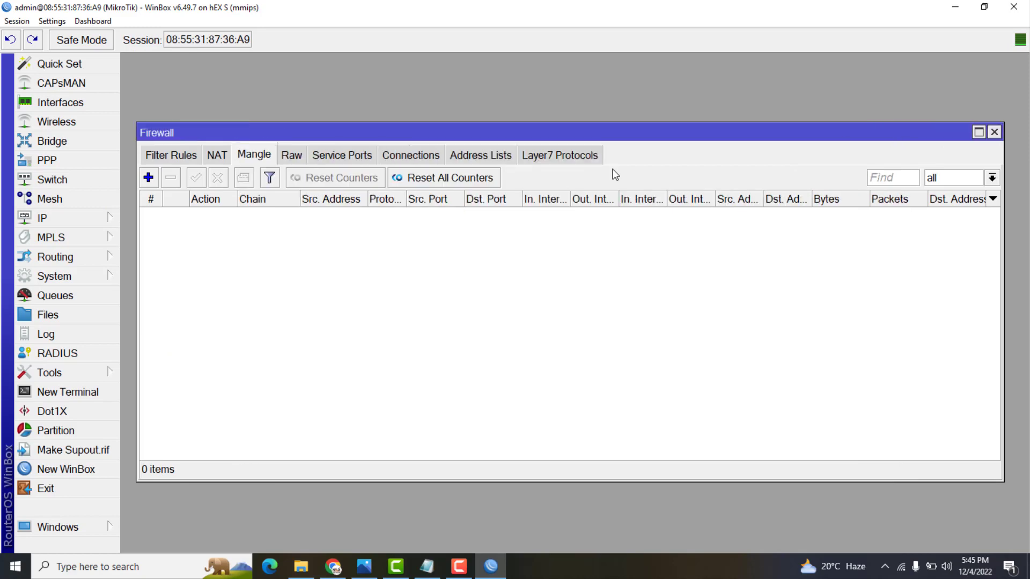
left_click(94, 394)
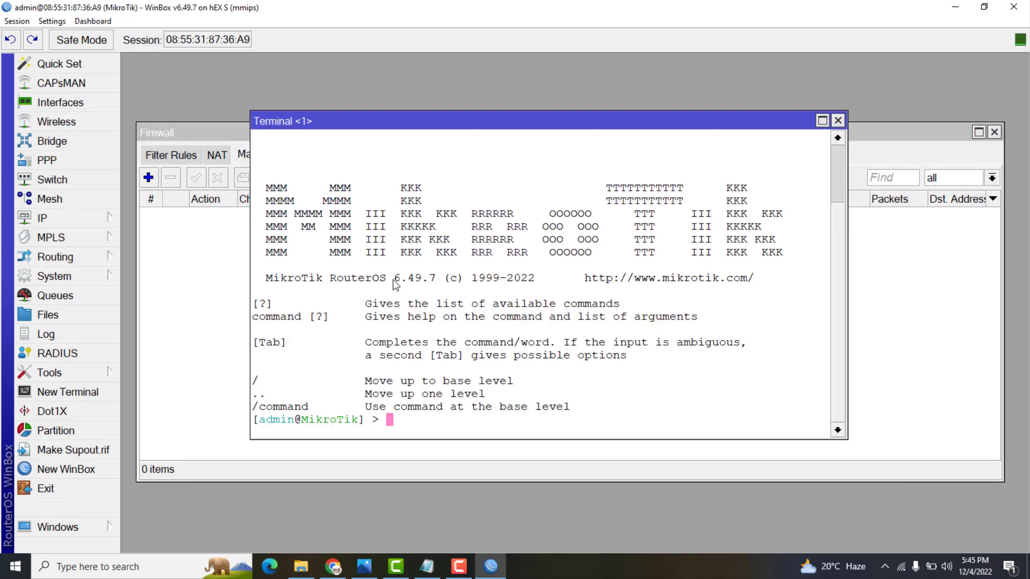
Paste the load-balance script into the terminal to run it, review the output, and close the terminal
right_click(614, 342)
left_click(636, 392)
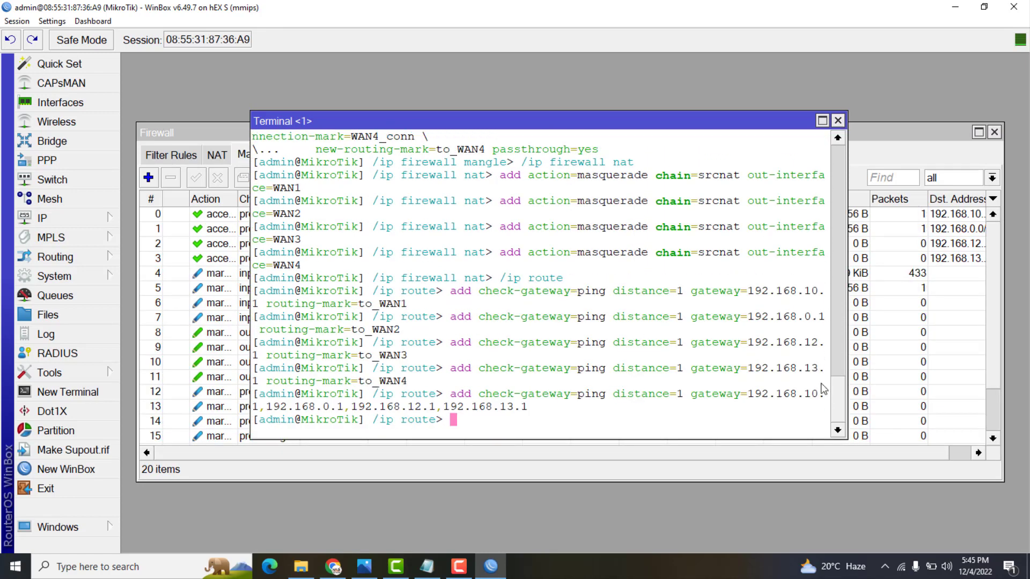
left_click_drag(837, 402, 841, 256)
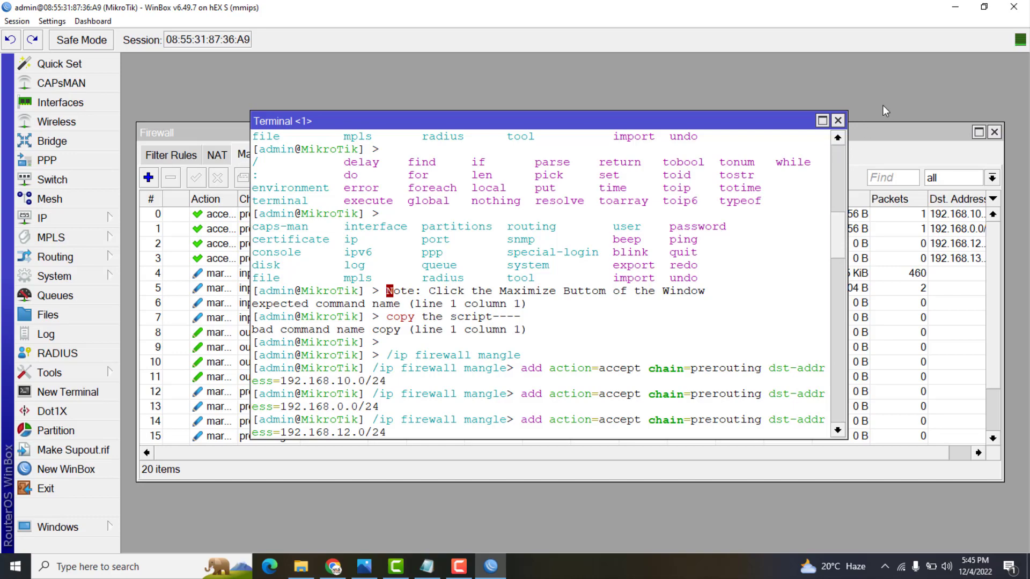
left_click(837, 121)
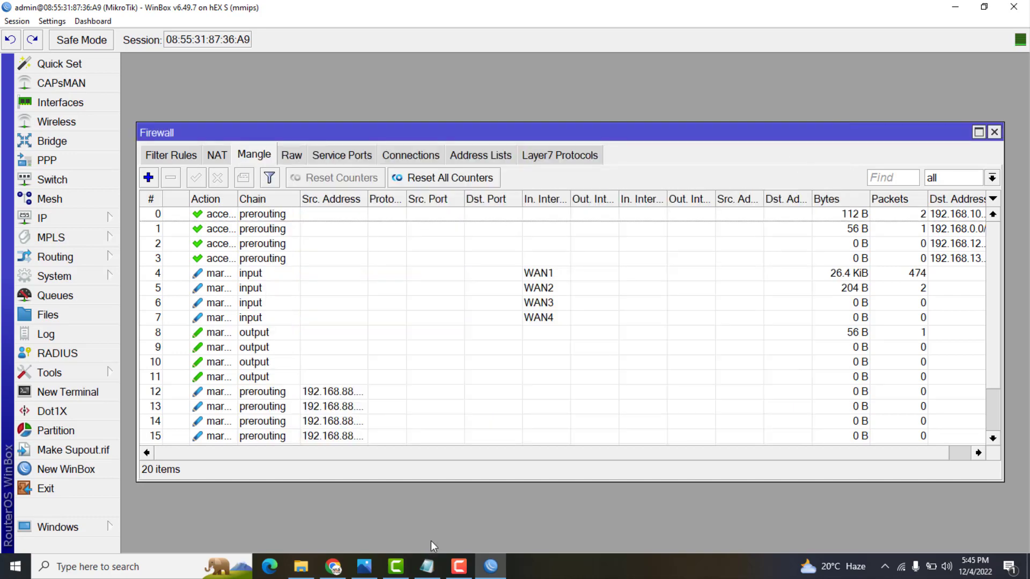
Copy the Notepad script from the /ip firewall mangle line to the end and go back to WinBox
left_click(427, 566)
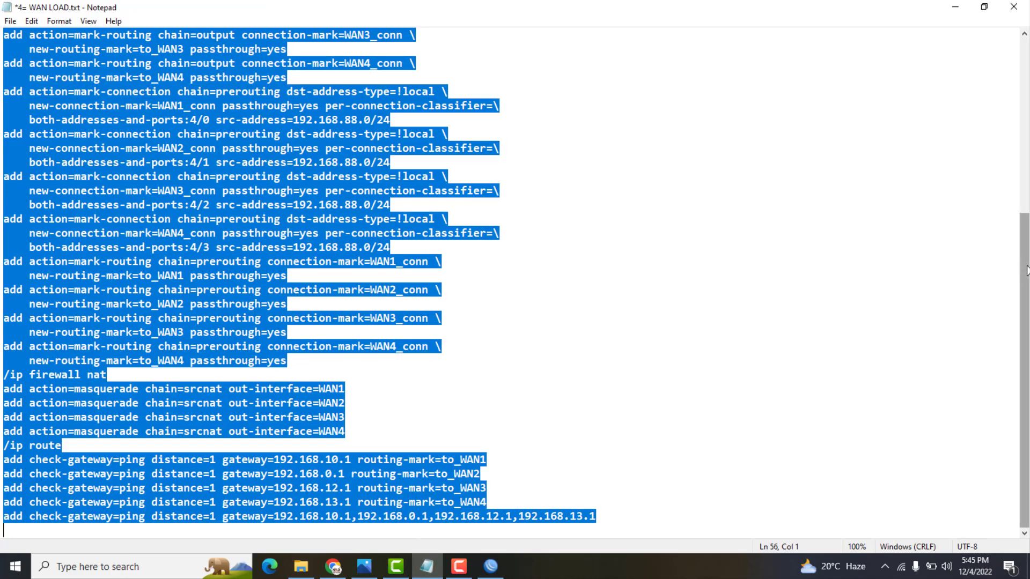
scroll(1005, 159, "up", 7)
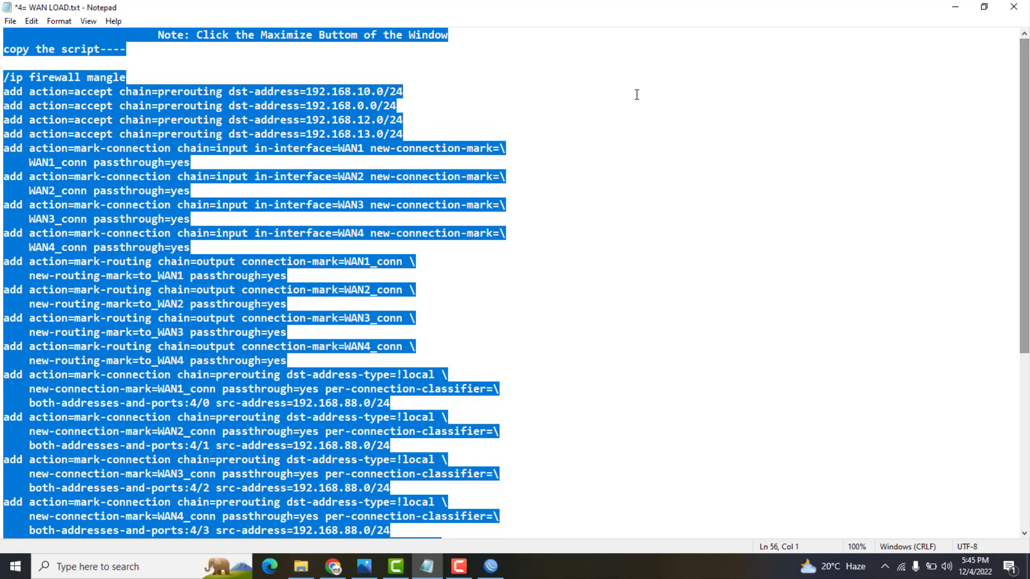
left_click(637, 94)
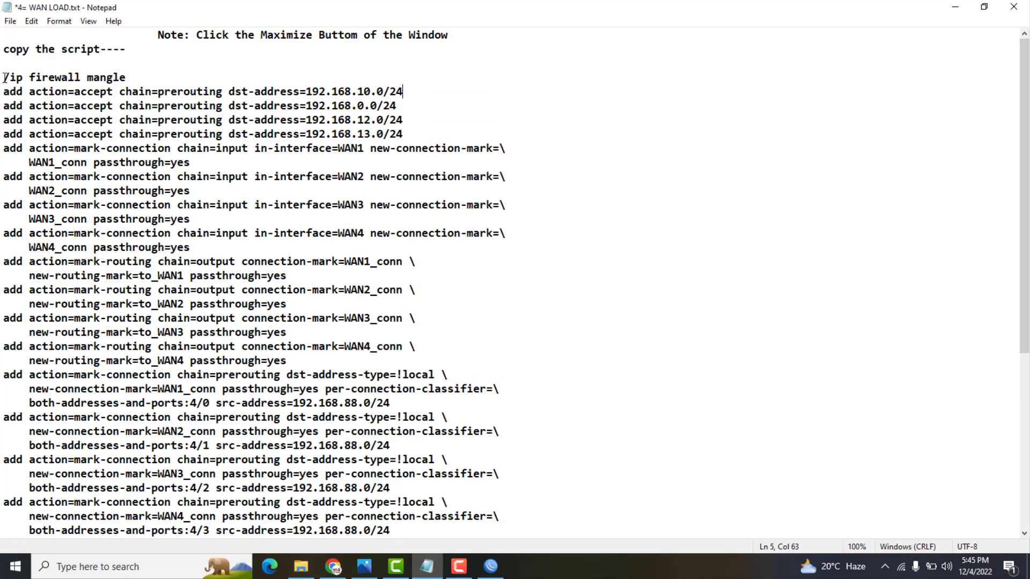
left_click_drag(4, 78, 332, 474)
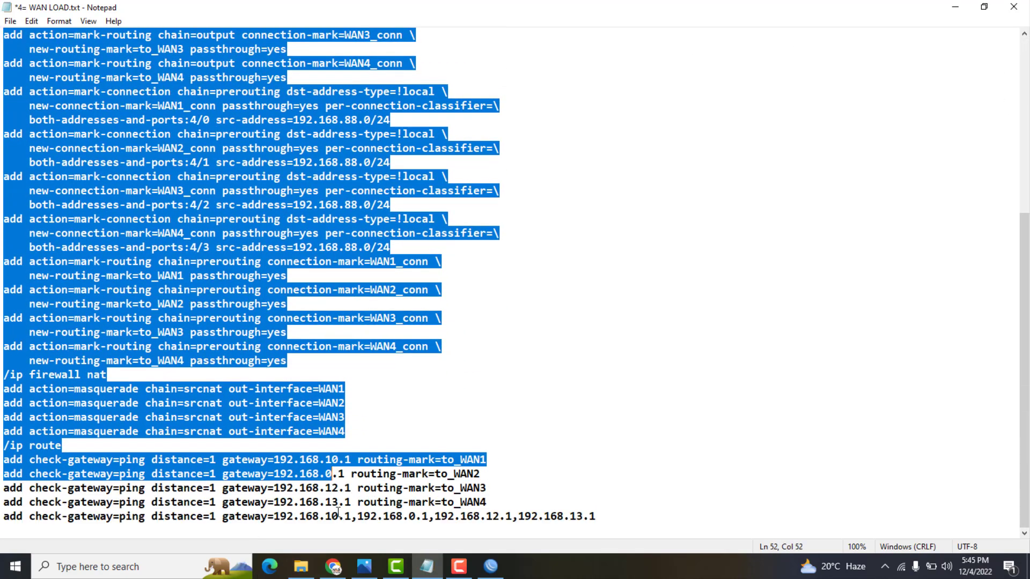
left_click_drag(338, 513, 315, 551)
right_click(140, 215)
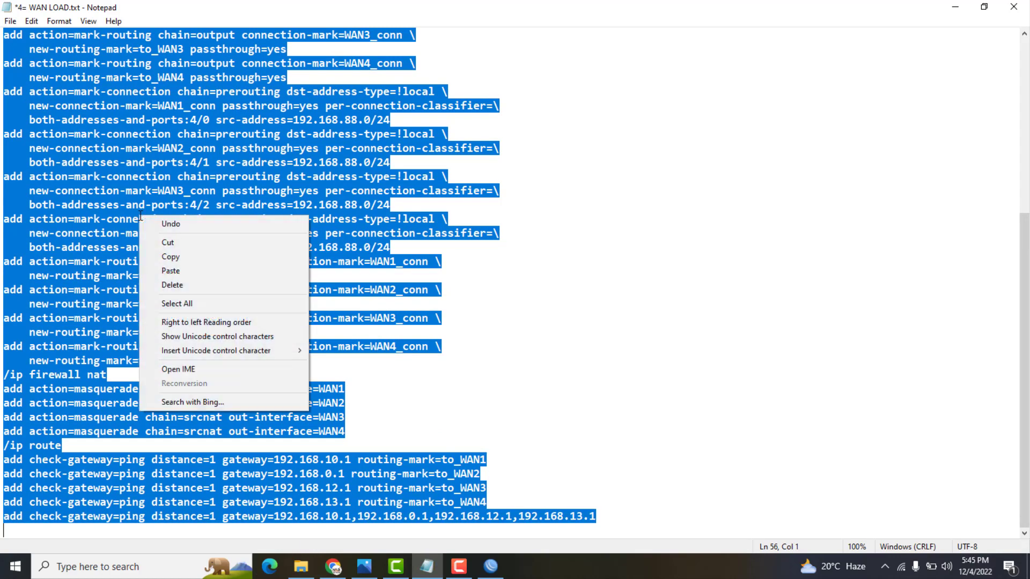
left_click(165, 255)
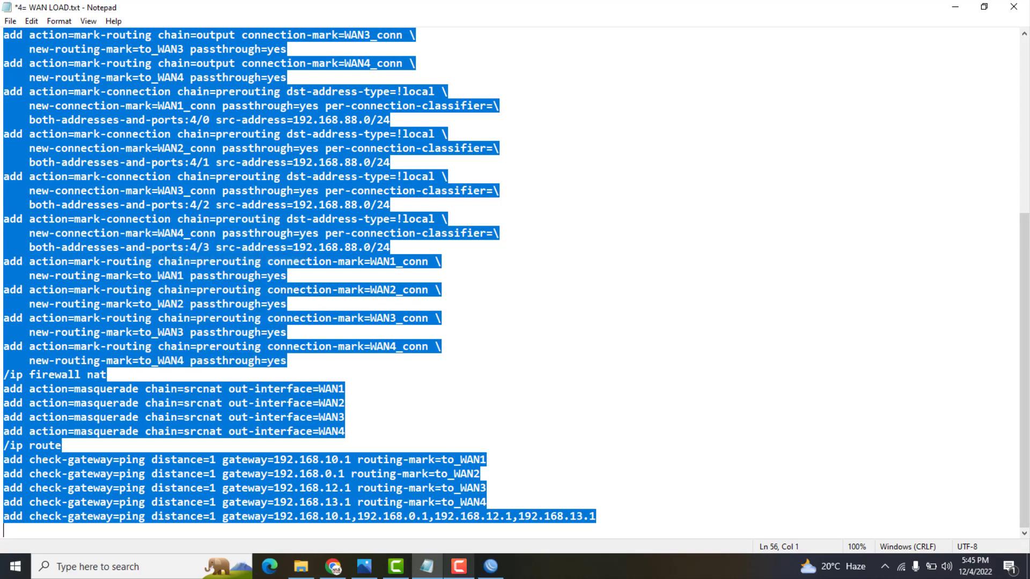
left_click(491, 566)
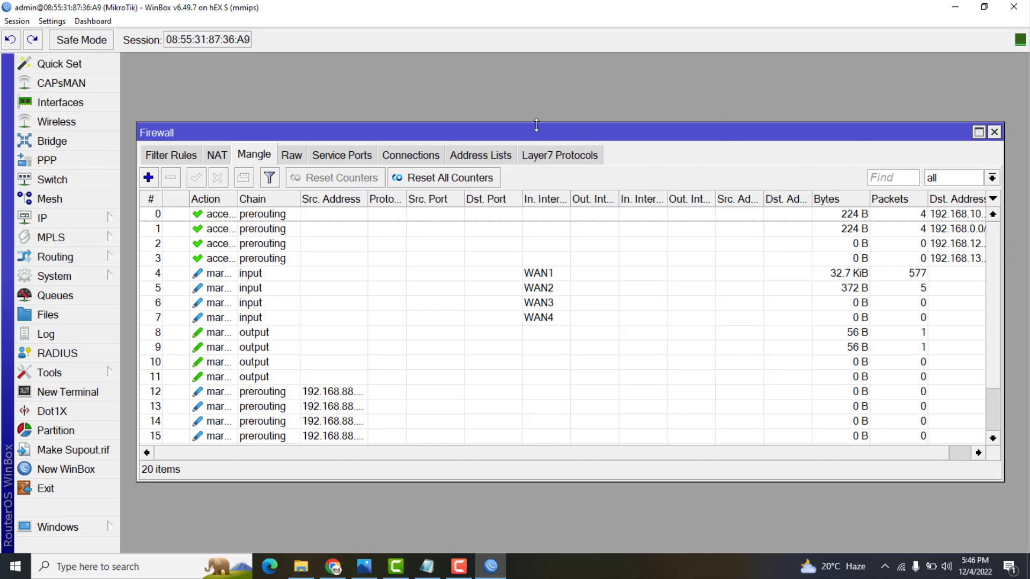
Maximize the Firewall window, zoom WinBox in, review the NAT rules and Route List, then minimize WinBox
left_click(977, 134)
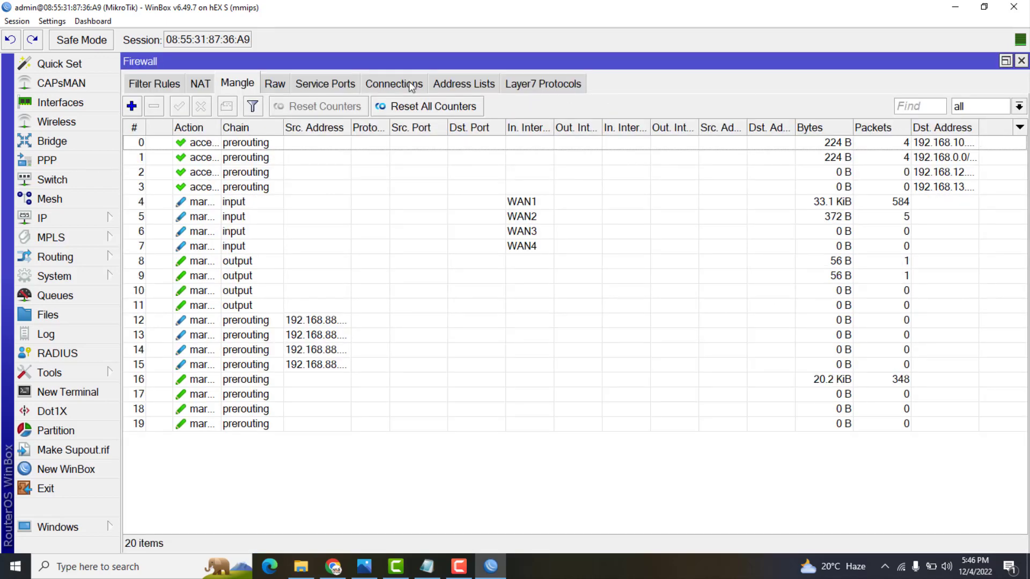
left_click(52, 21)
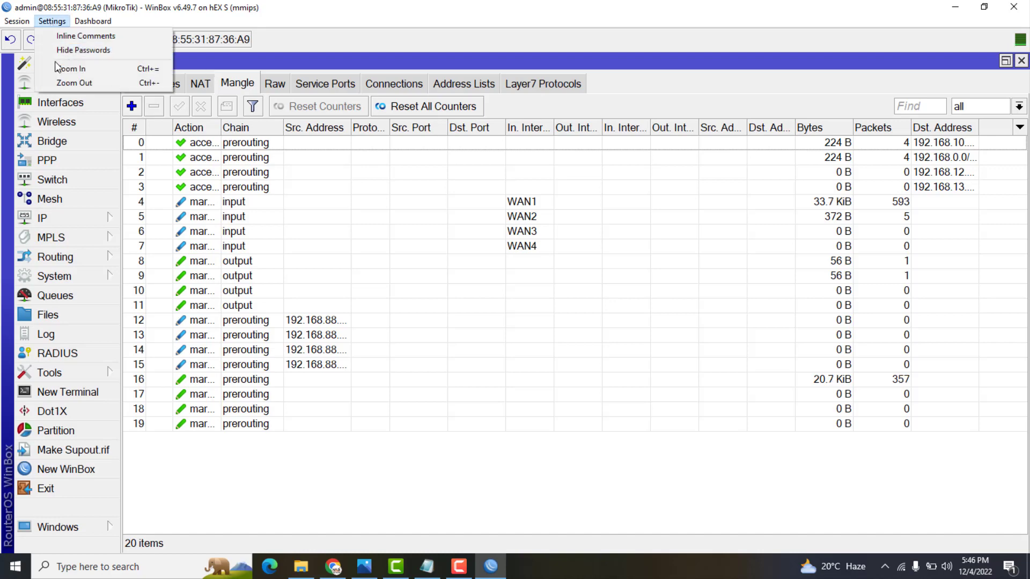
left_click(55, 67)
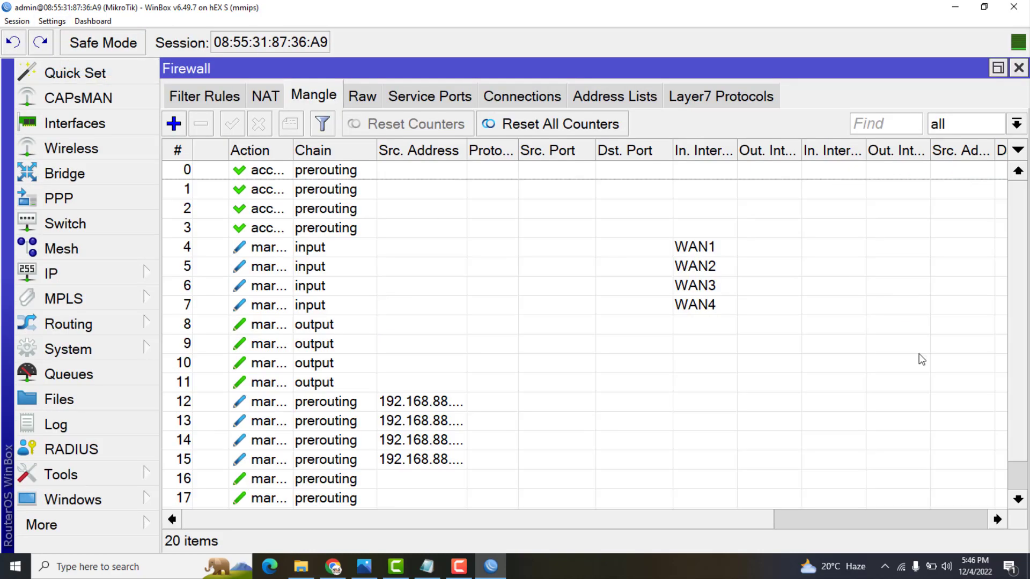
scroll(1014, 415, "down", 1)
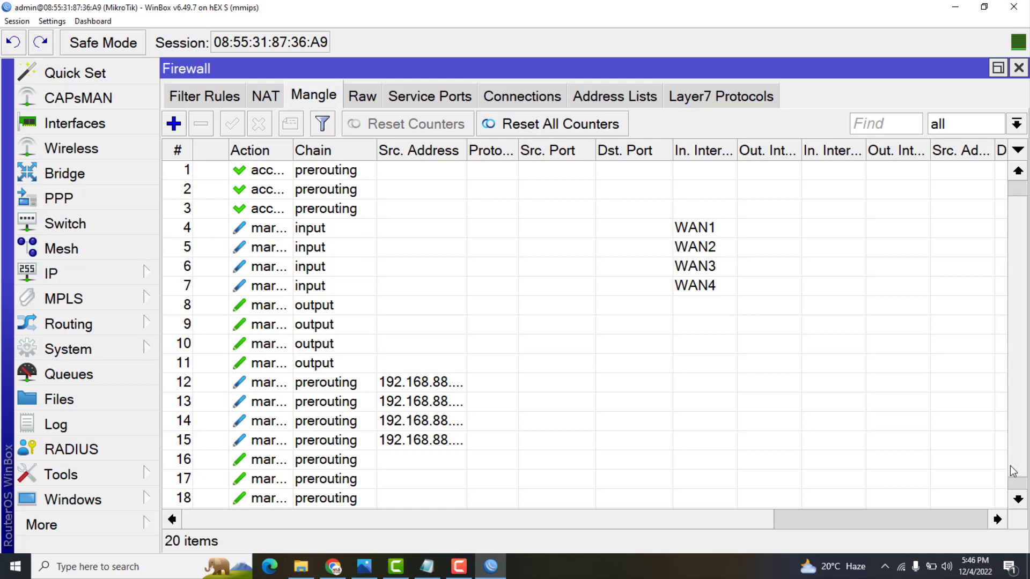
left_click(272, 96)
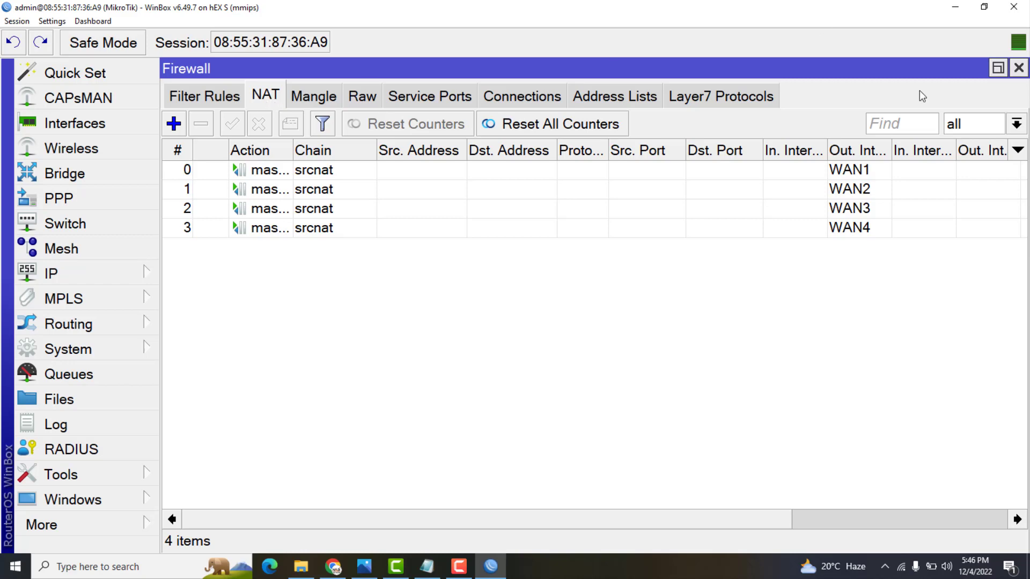
left_click(62, 272)
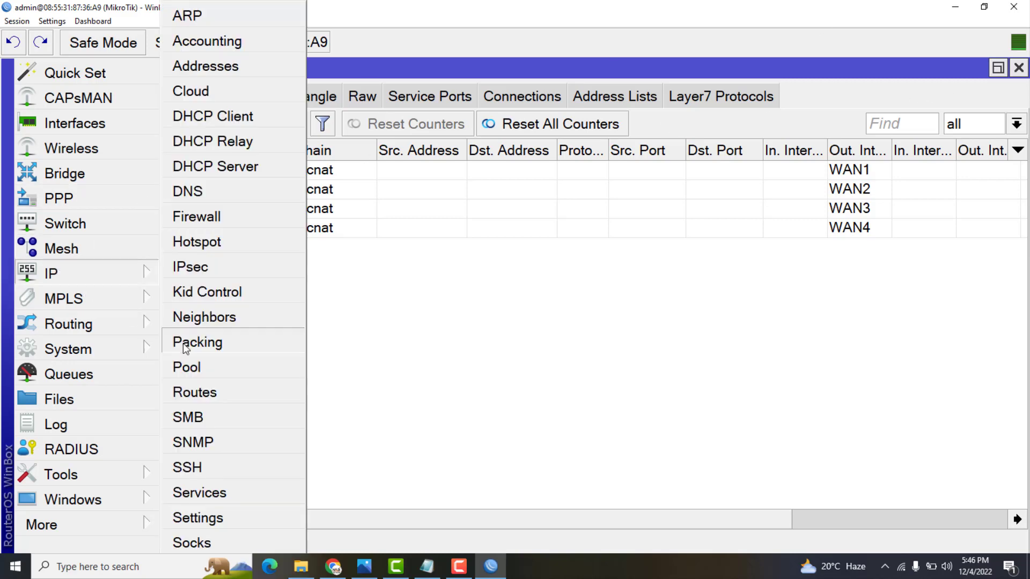
left_click(201, 397)
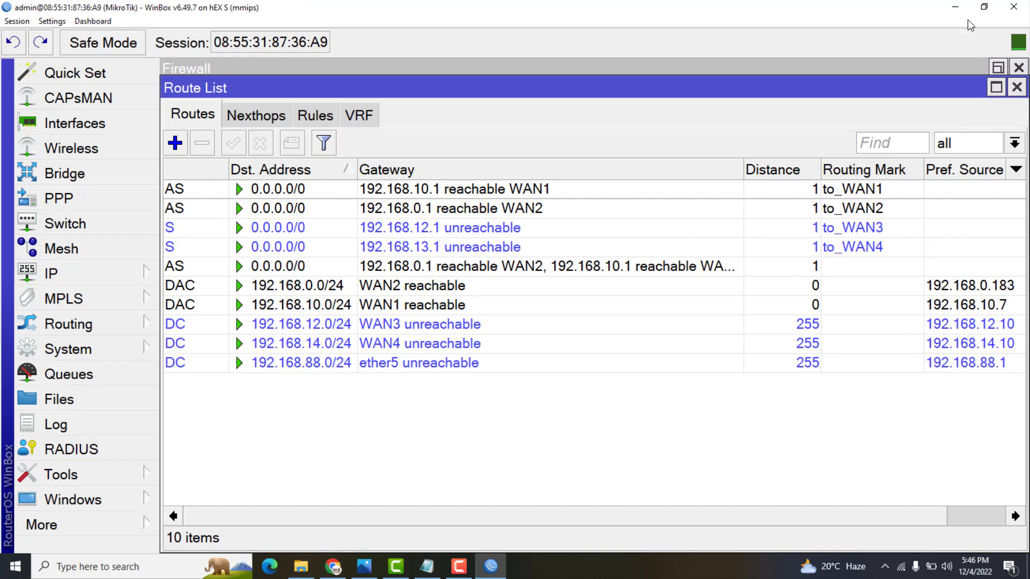
left_click(954, 7)
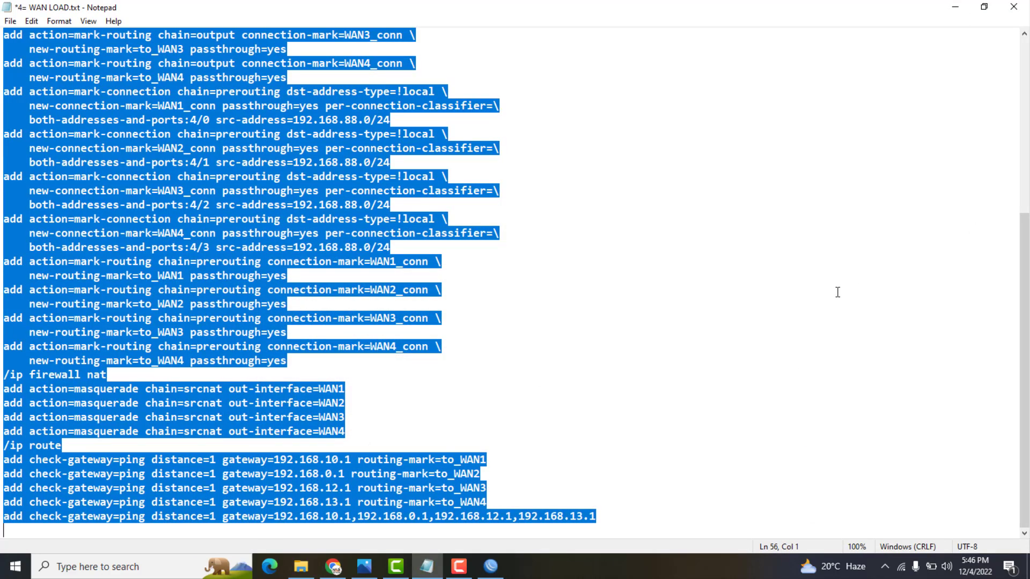
Duplicate the 192.168.13.0/24 accept line as a 192.168.14.0/24 accept rule
left_click(838, 292)
scroll(427, 46, "up", 7)
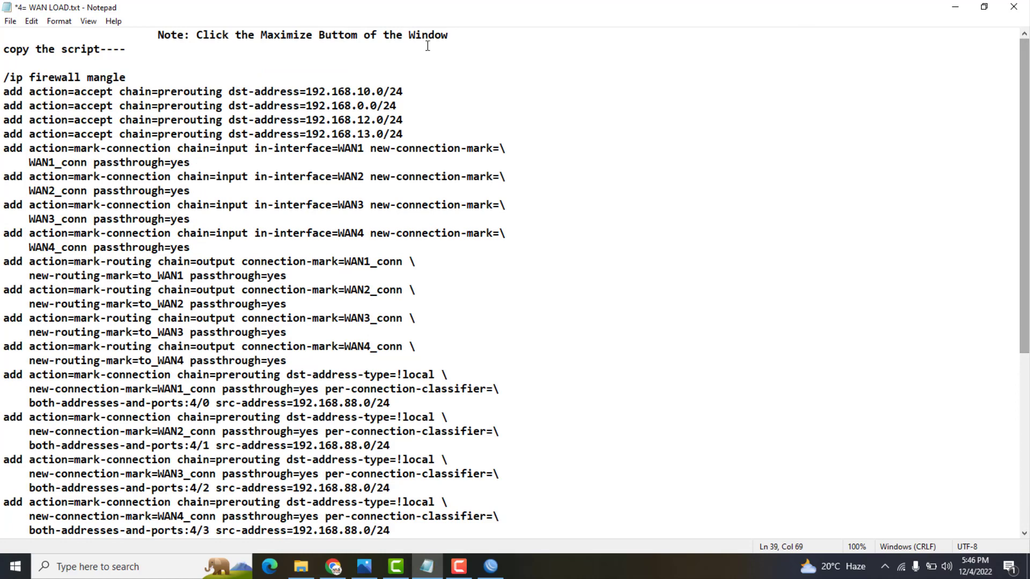
left_click_drag(415, 134, 2, 134)
right_click(5, 136)
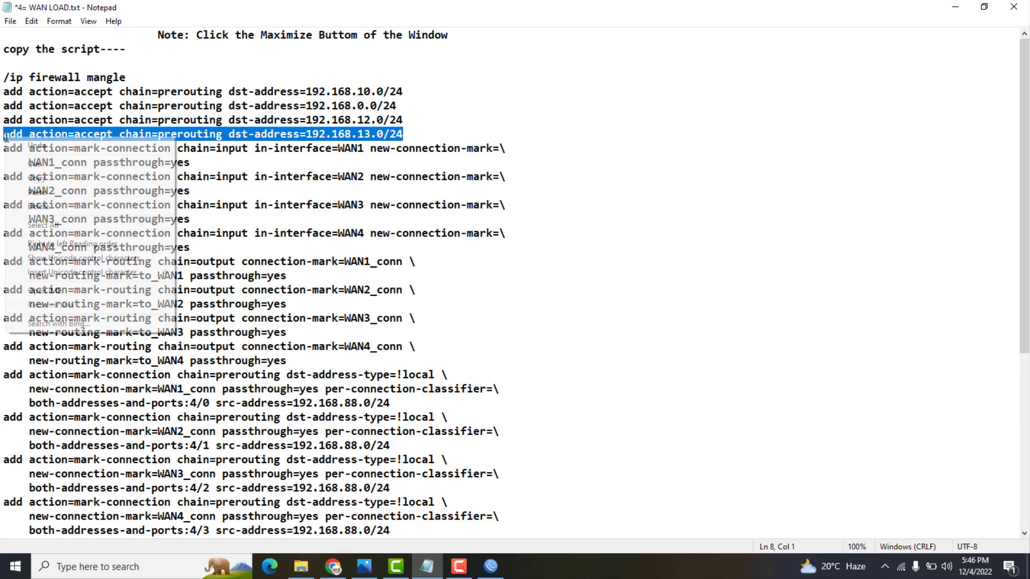
left_click(32, 179)
left_click(415, 131)
key("Return")
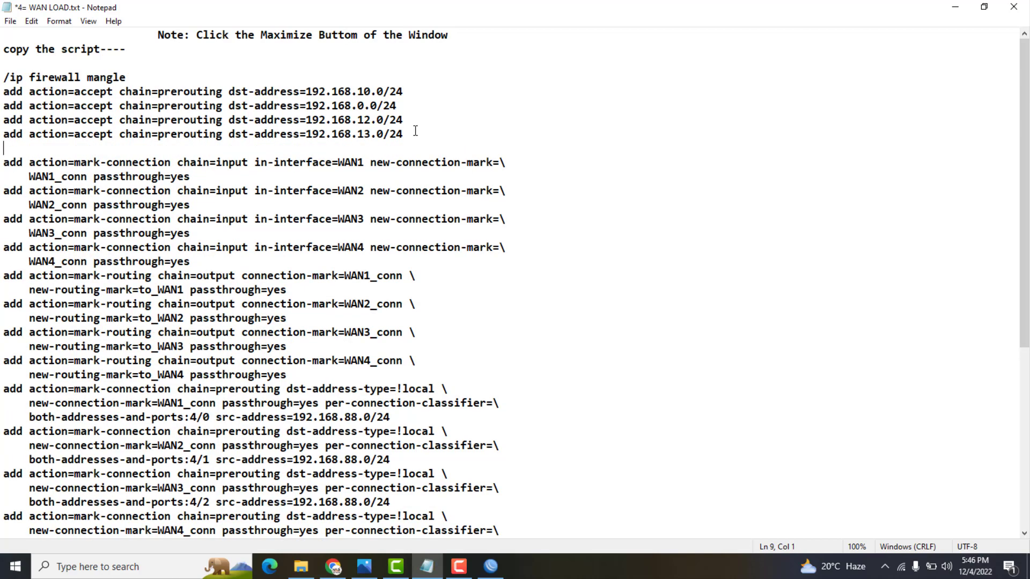
key("ctrl+v")
left_click(364, 148)
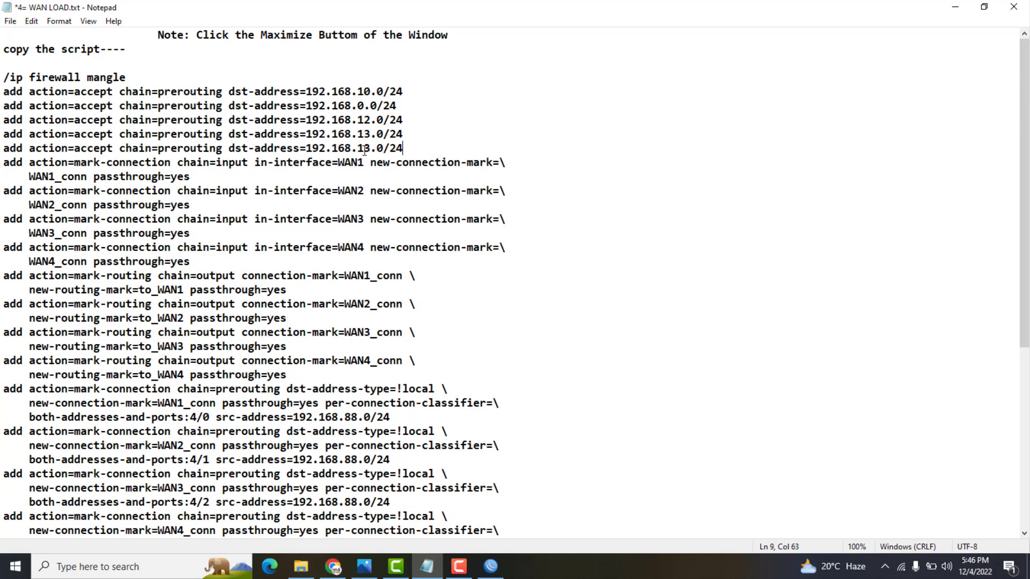
key("Delete")
type("4")
Add another accept rule below it for 192.168.15.0/24
left_click(417, 151)
key("Return")
key("ctrl+v")
left_click(371, 163)
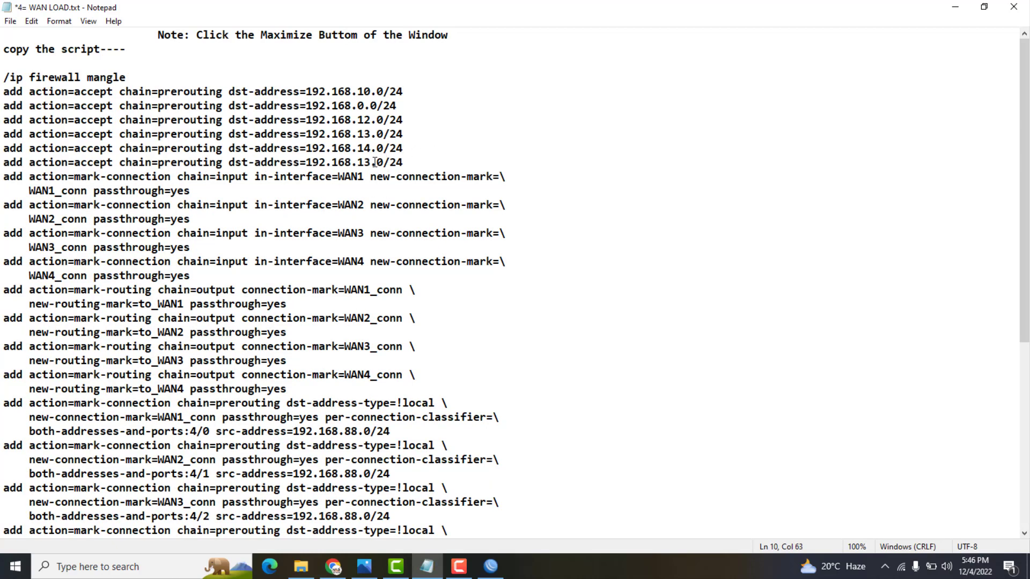
key("BackSpace")
type("3")
key("BackSpace")
type("5")
Copy the WAN4 input connection-mark rule and change it to WAN5_conn on in-interface WAN5
left_click(204, 275)
key("Return")
key("Return")
key("Return")
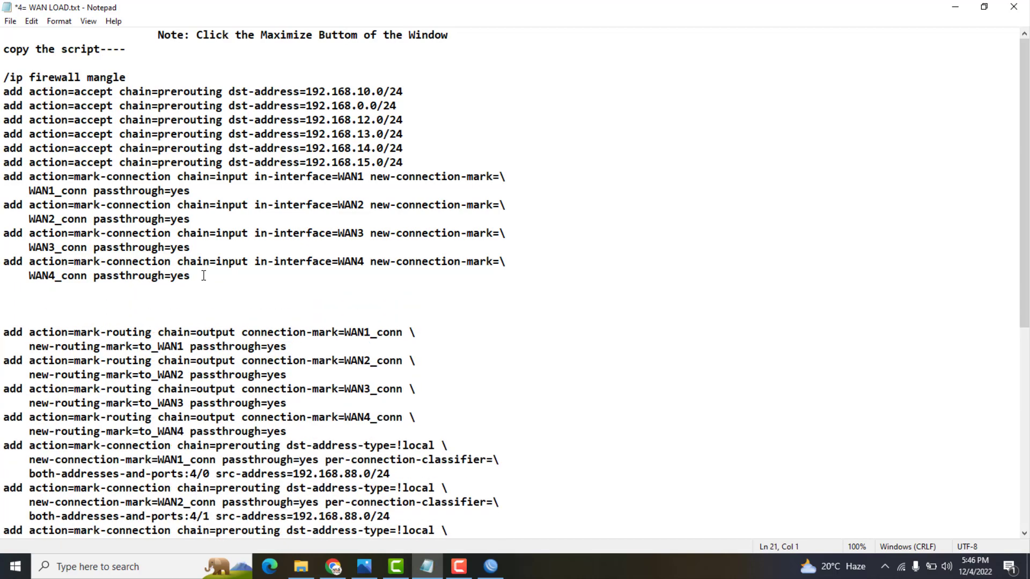
left_click_drag(193, 276, 1, 263)
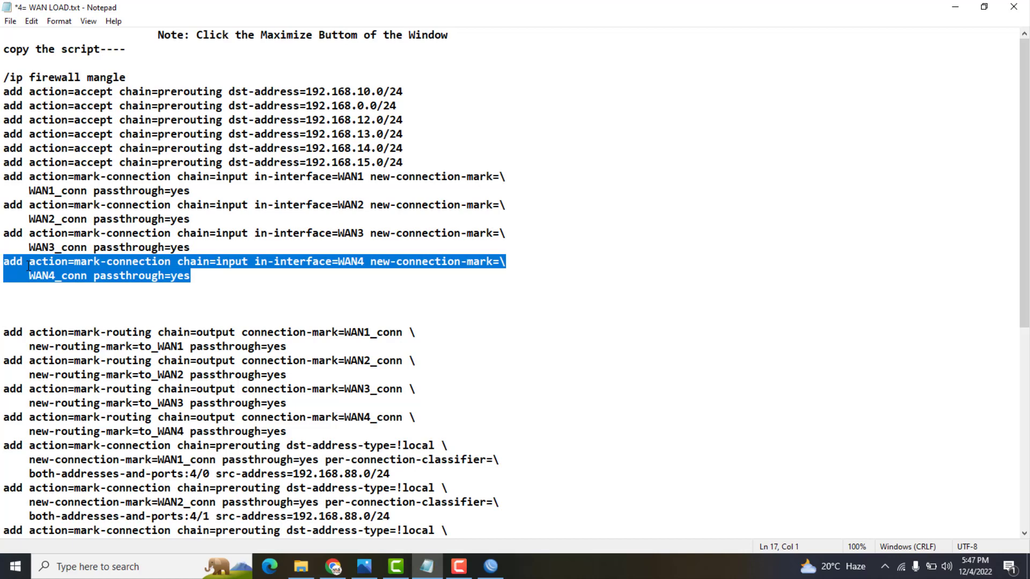
right_click(28, 266)
left_click(60, 307)
left_click(42, 304)
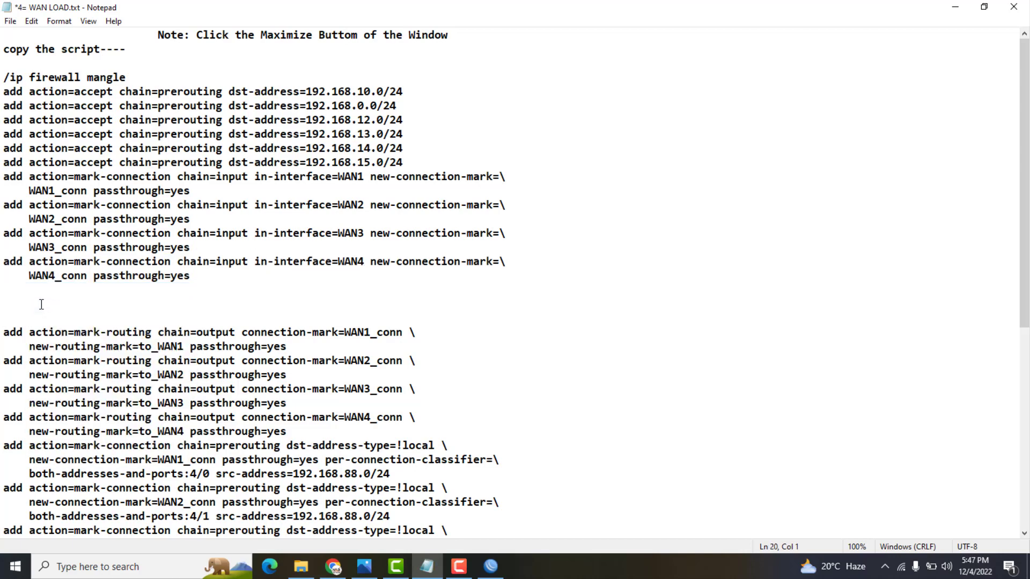
key("ctrl+v")
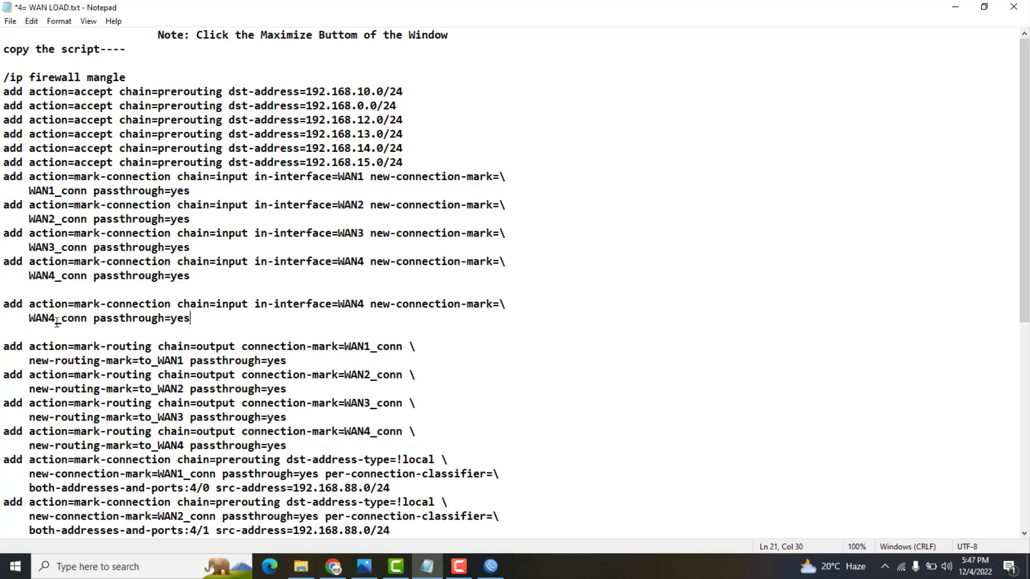
left_click(55, 318)
key("BackSpace")
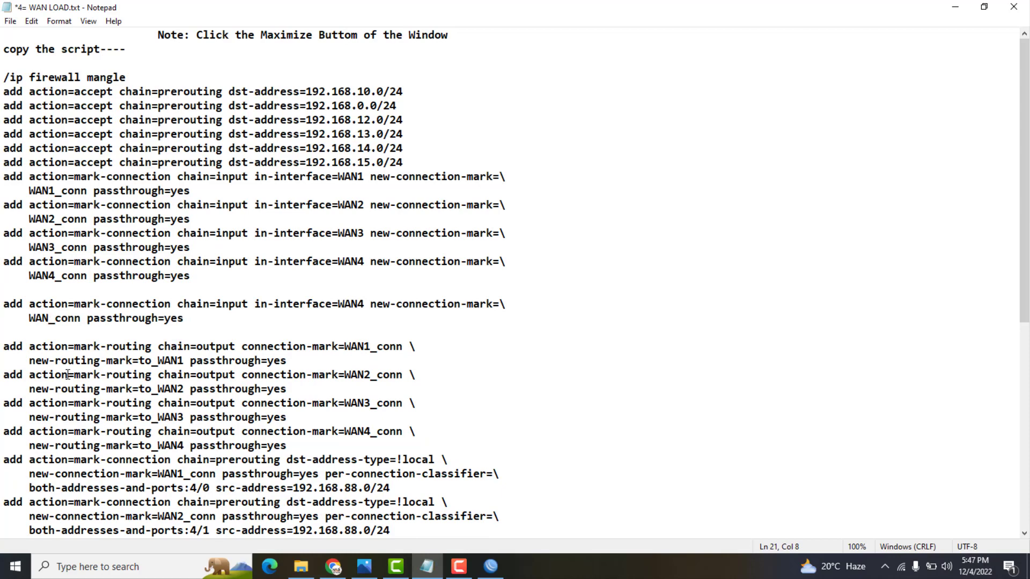
type("5")
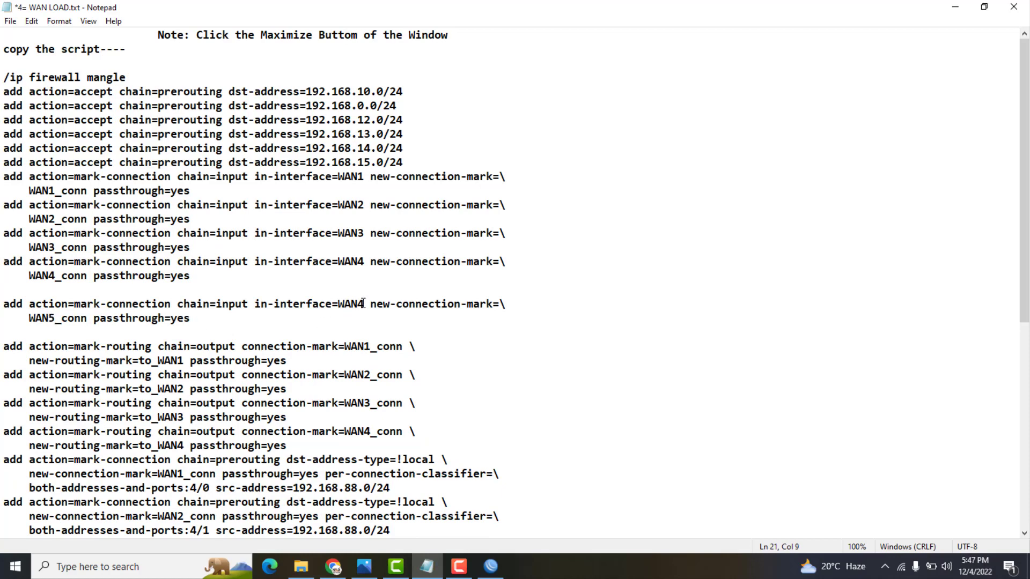
left_click(363, 304)
key("BackSpace")
type("5")
Duplicate the WAN4 output routing rule and change its connection mark to WAN5_conn
left_click(318, 450)
key("Return")
key("Return")
key("Return")
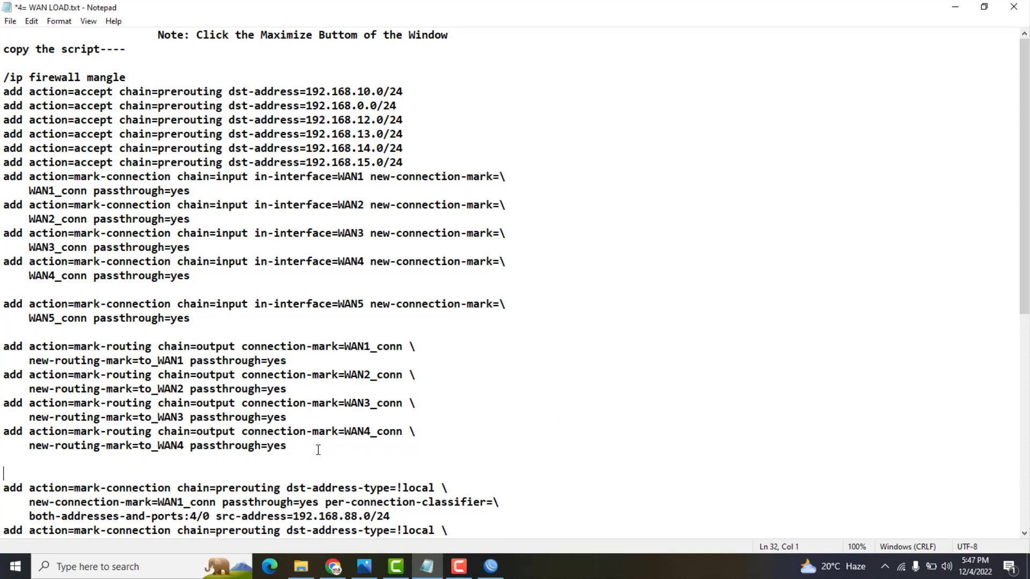
left_click_drag(287, 446, 2, 435)
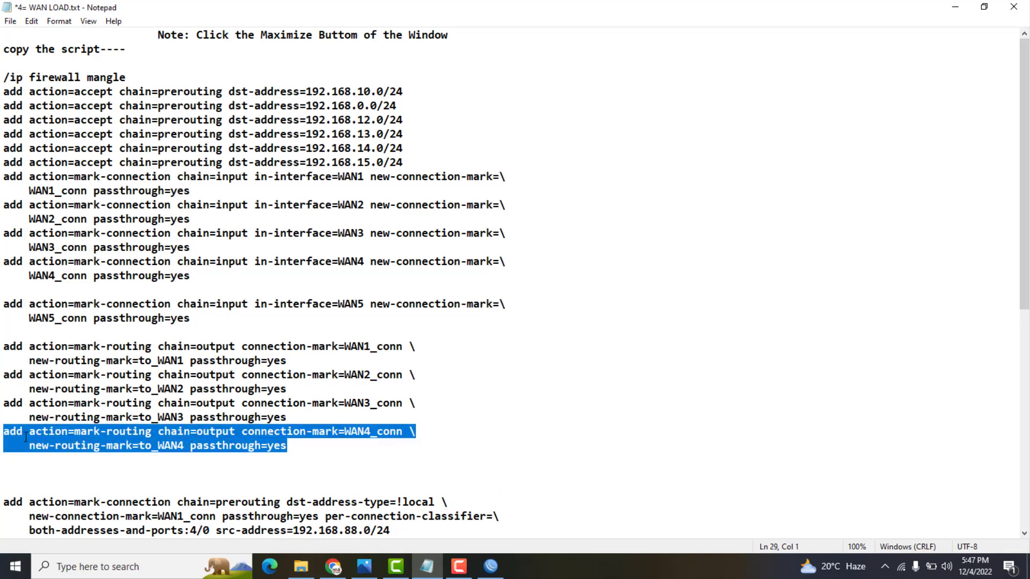
right_click(26, 436)
left_click(64, 285)
left_click(308, 452)
key("Down")
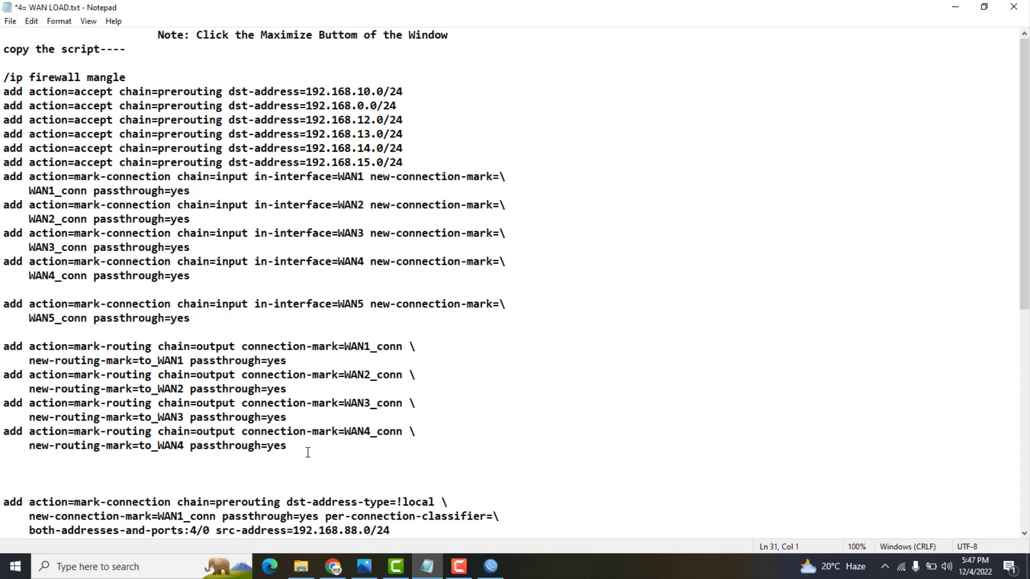
key("ctrl+v")
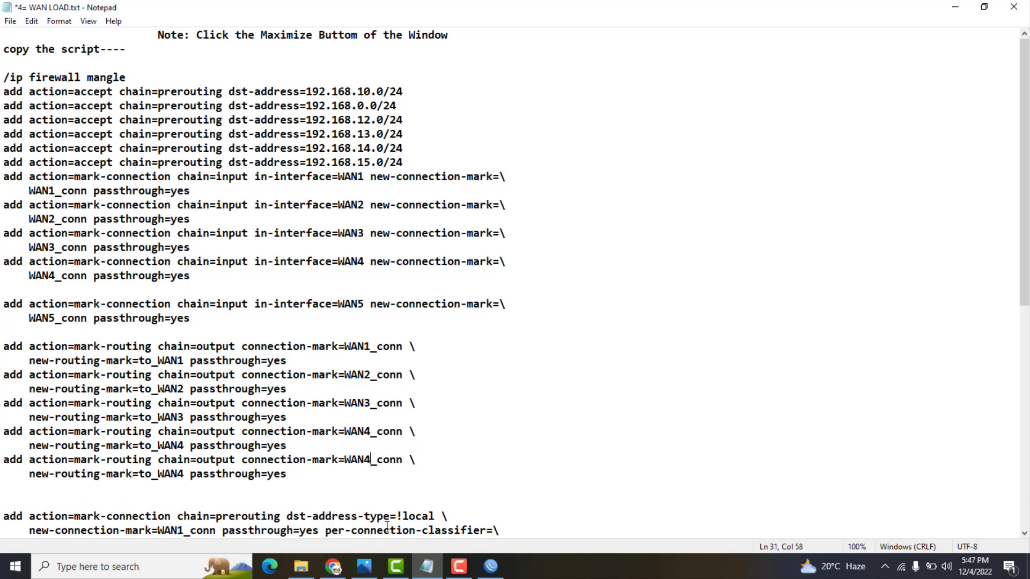
key("BackSpace")
type("5")
left_click(184, 474)
Change the new output rule's routing mark from to_WAN4 to to_WAN5
key("BackSpace")
type("5")
left_click_drag(1027, 299, 1025, 466)
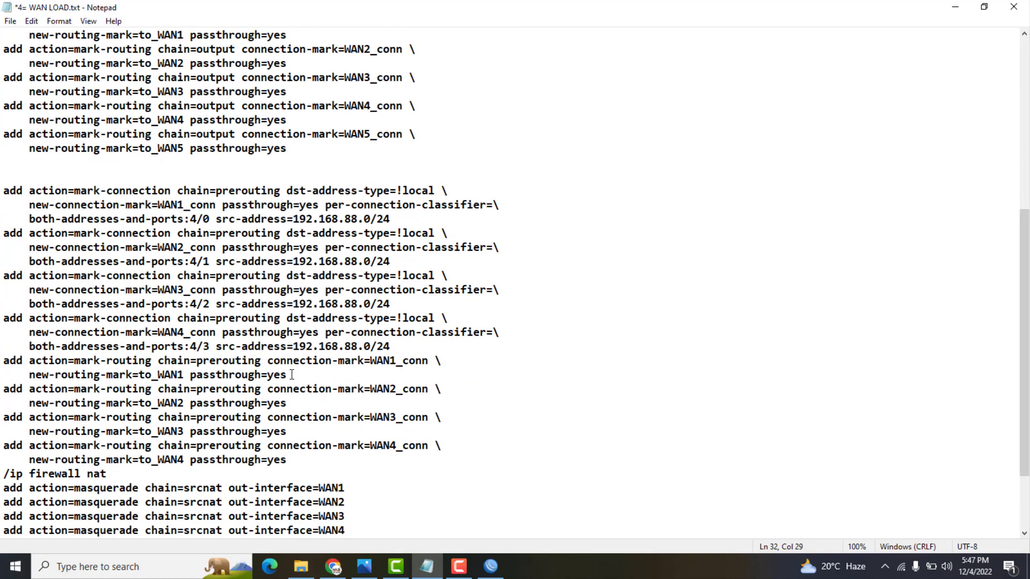
left_click_drag(291, 375, 191, 374)
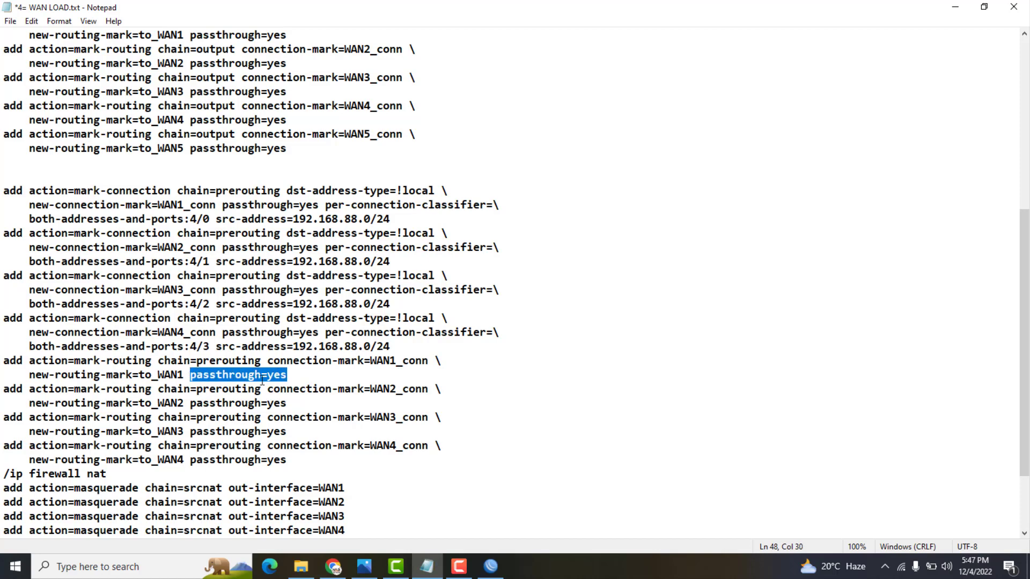
left_click(279, 379)
left_click(2, 360)
key("Return")
key("Return")
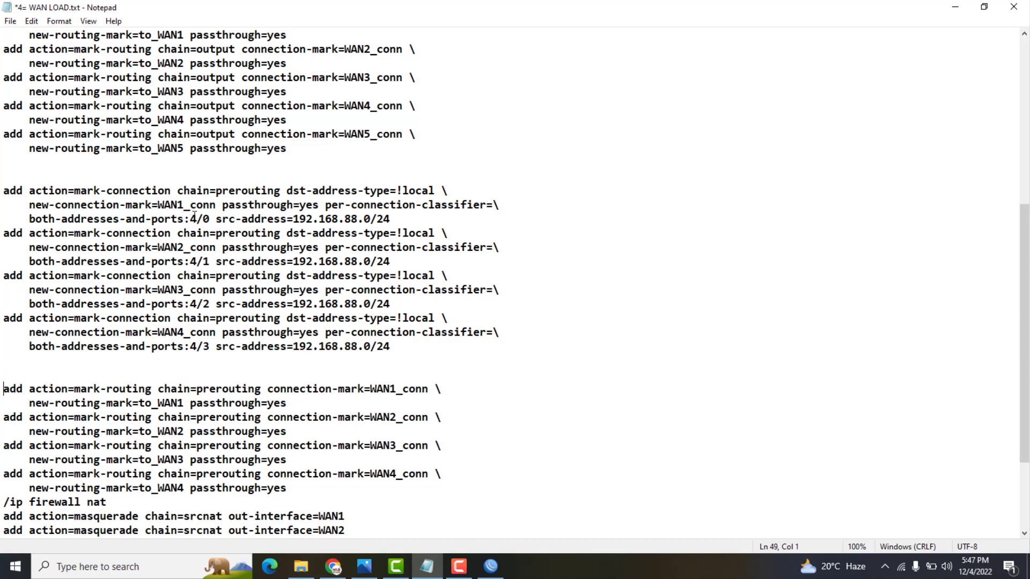
Change the four classifier rules' ports from 4/0–4/3 to 5/0–5/3
left_click(195, 218)
key("shift+Left")
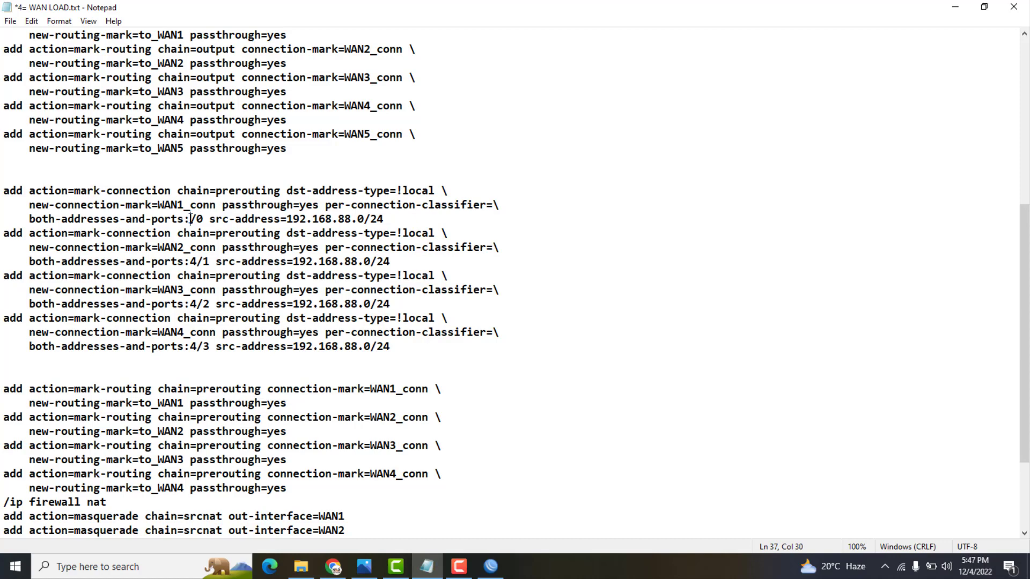
type("5")
left_click(197, 262)
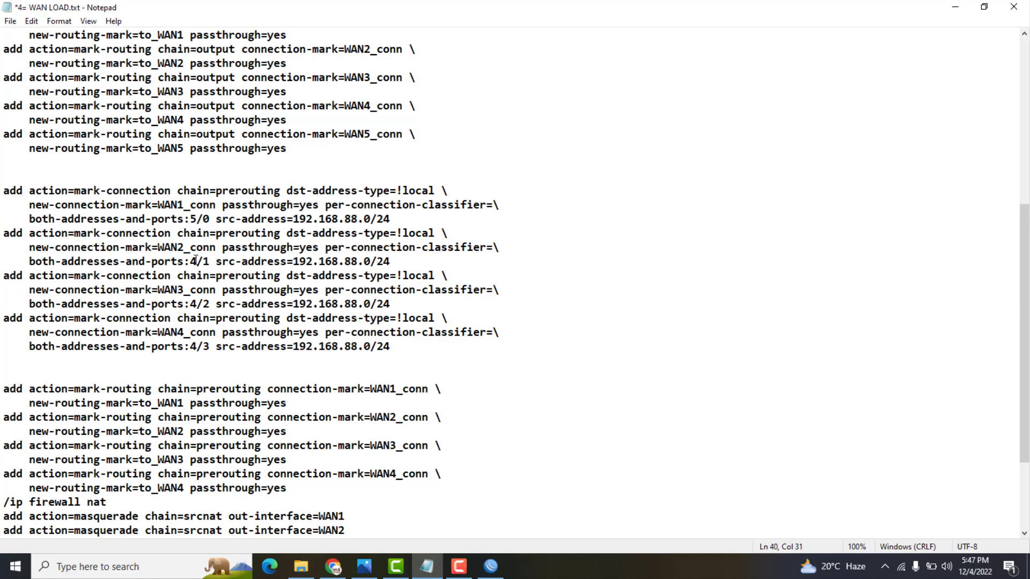
key("shift+Left")
type("5")
left_click(196, 305)
key("shift+Left")
type("5")
key("shift+Left")
type("5")
Add a copy of the mark-connection rule marking WAN5_conn with both-addresses-and-ports 5/4
left_click_drag(405, 346, 2, 319)
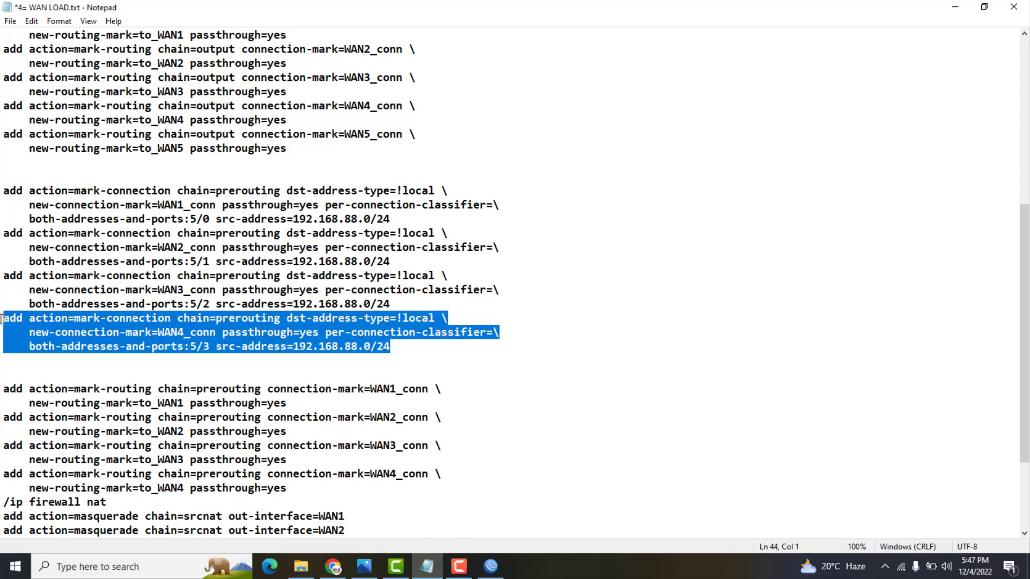
right_click(30, 329)
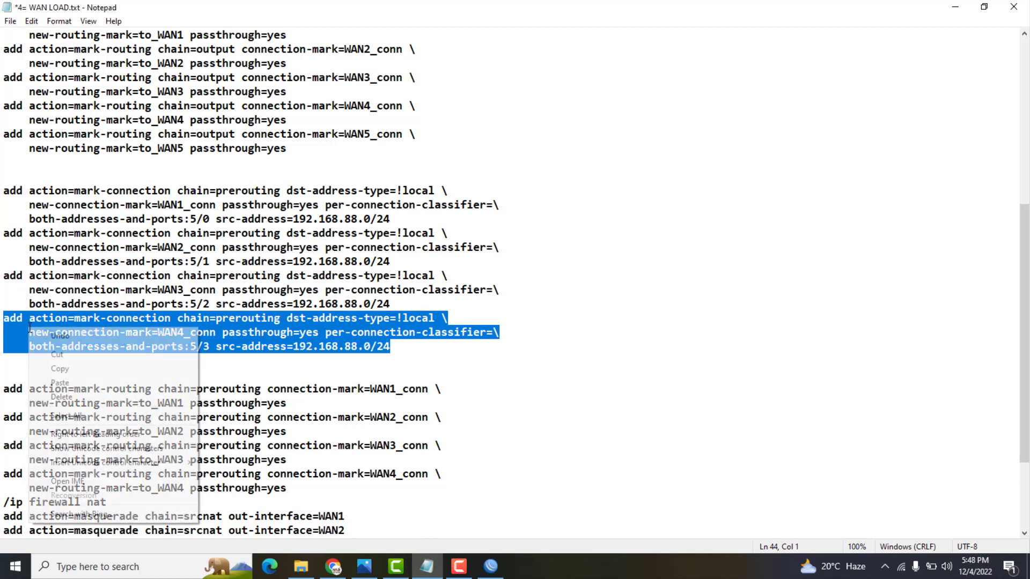
left_click(60, 369)
left_click(302, 361)
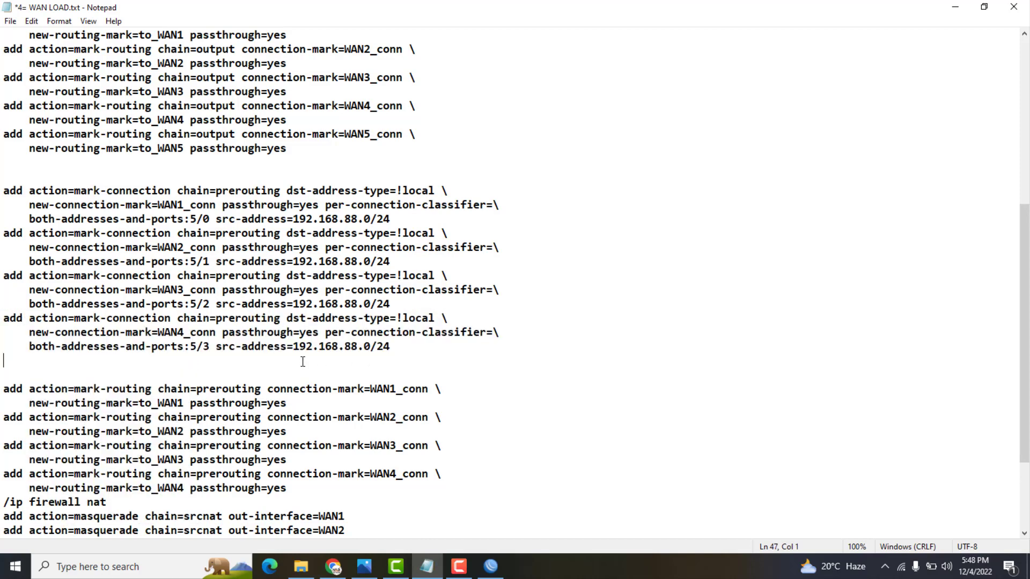
key("ctrl+v")
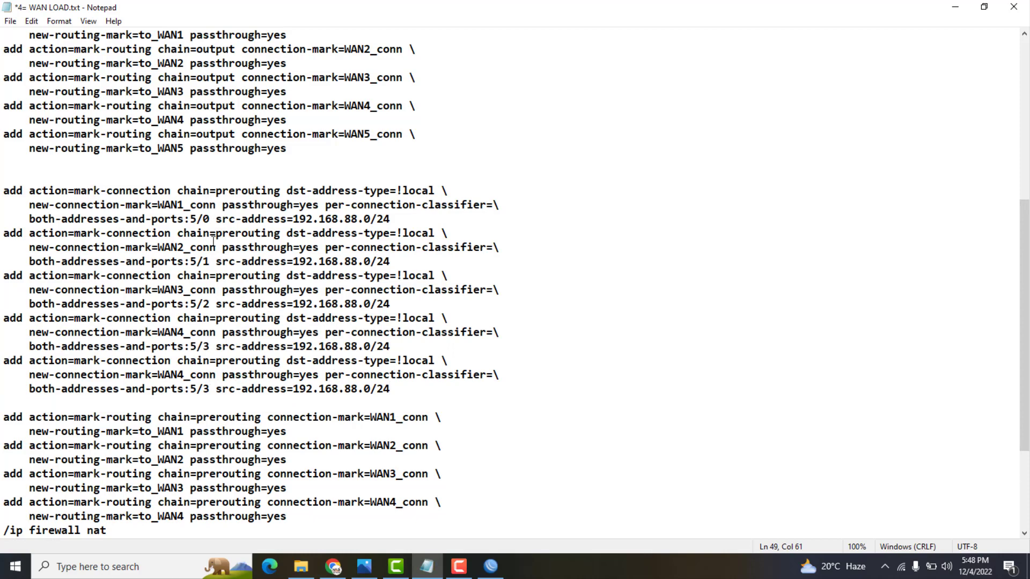
left_click(210, 388)
key("BackSpace")
type("4")
key("BackSpace")
type("5")
left_click_drag(1026, 288, 1024, 345)
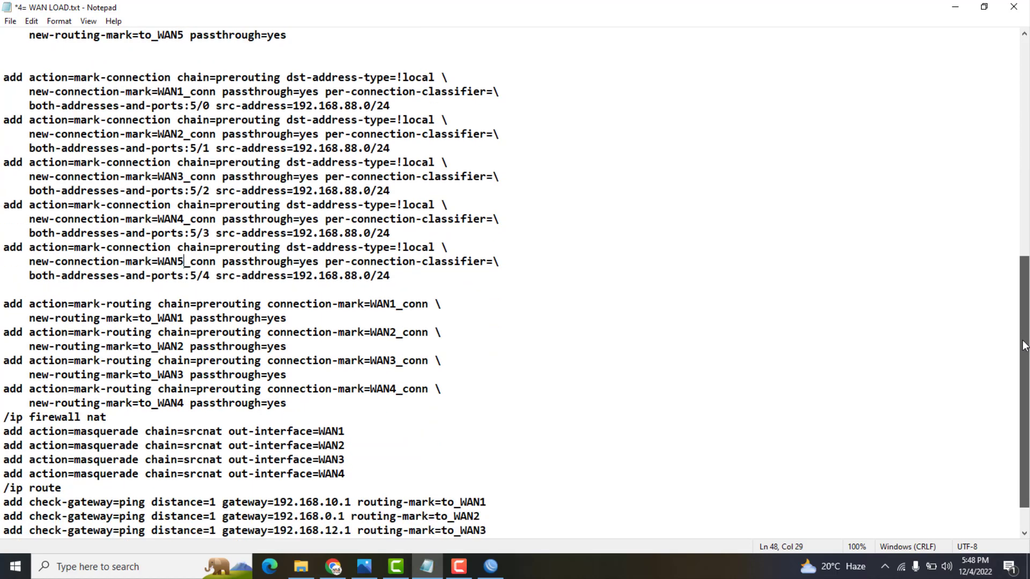
Duplicate the WAN4 mark-routing rule on a new line above the NAT section
left_click(2, 417)
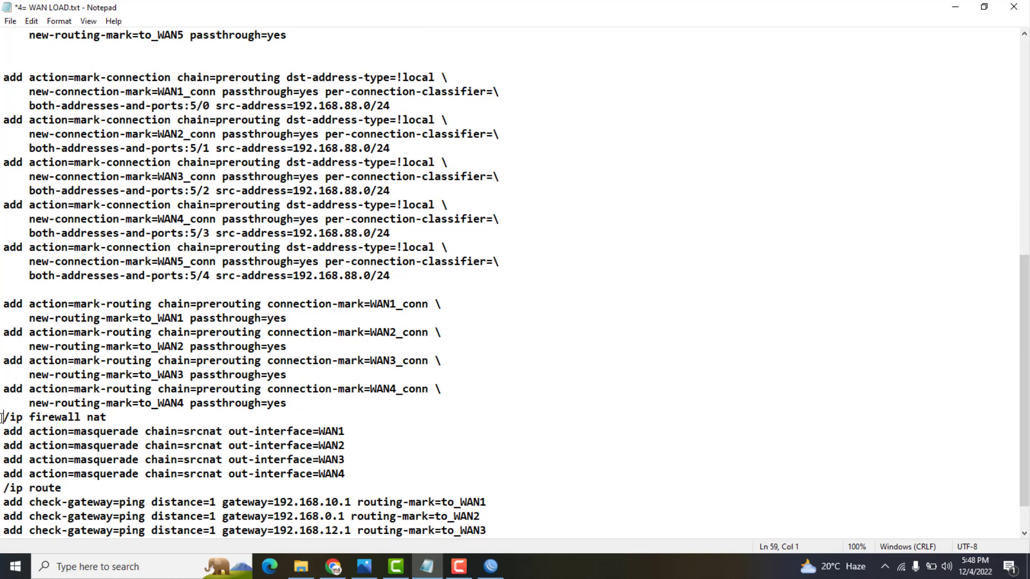
key("Return")
key("Return")
left_click_drag(294, 402, 1, 389)
right_click(45, 395)
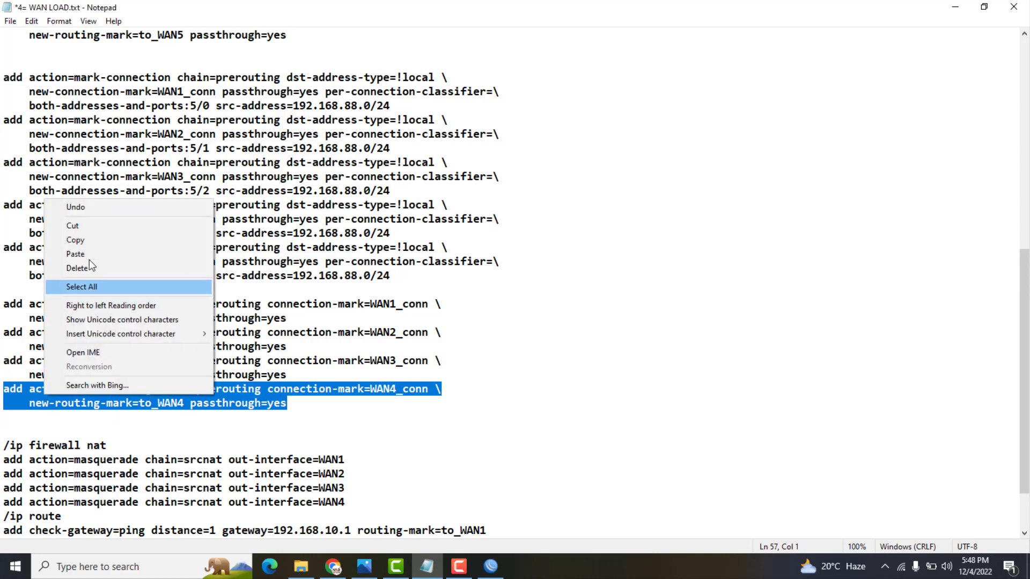
left_click(89, 242)
left_click(4, 428)
left_click(9, 422)
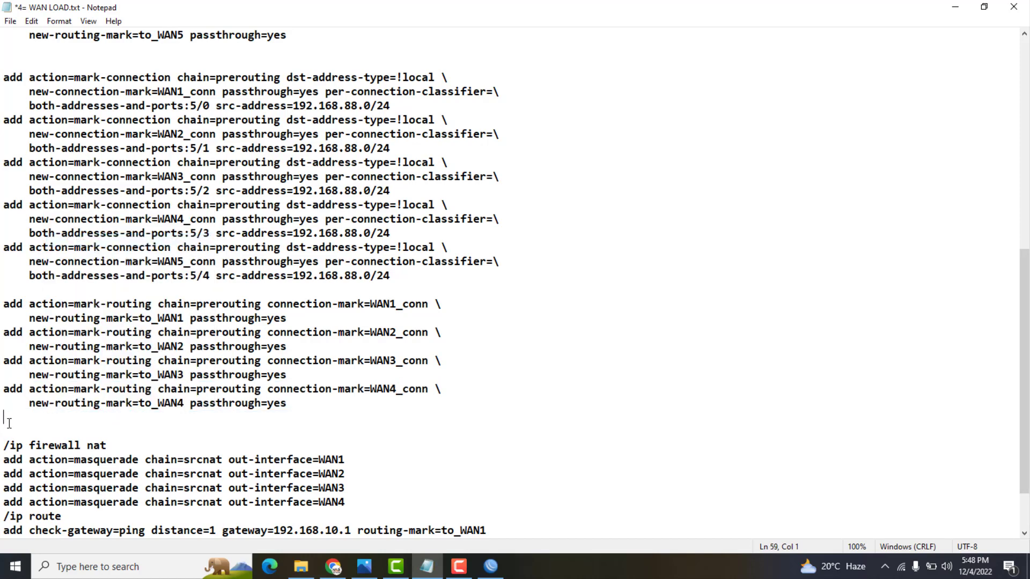
key("ctrl+v")
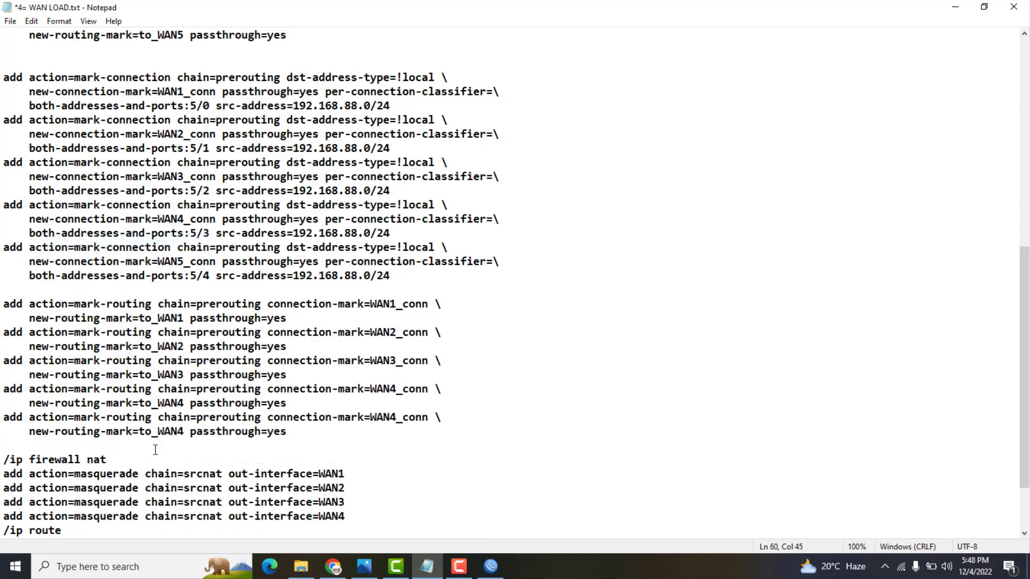
Change the copied rule's routing mark to to_WAN5 and connection mark to WAN5_conn
left_click(183, 432)
key("BackSpace")
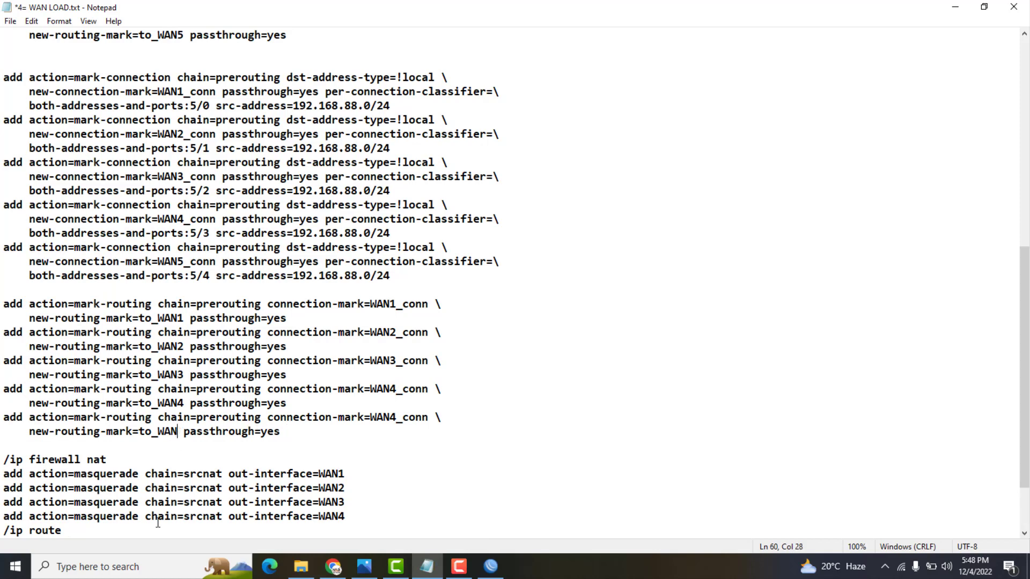
type("5")
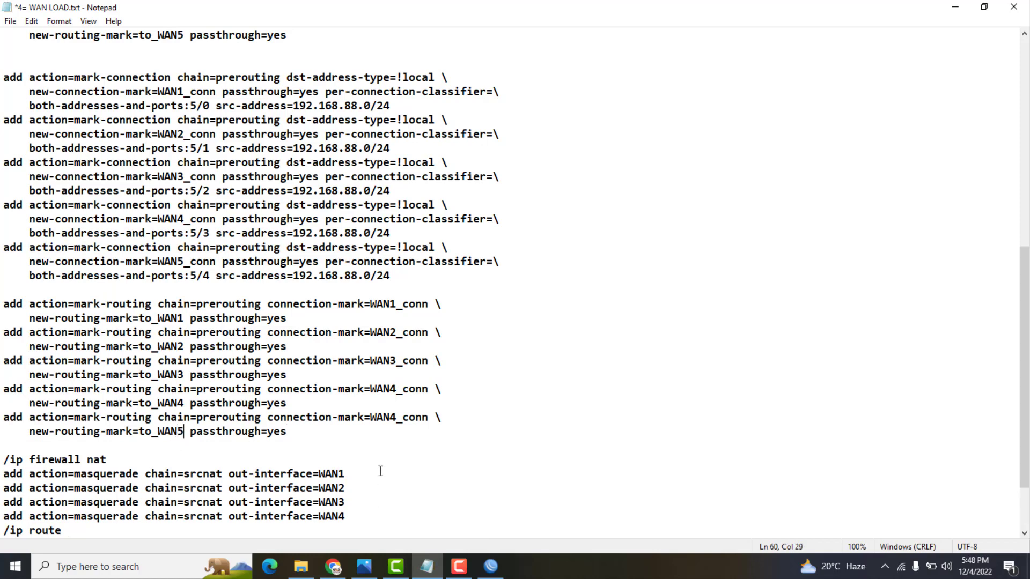
key("BackSpace")
type("5")
key("Down")
scroll(1025, 370, "down", 2)
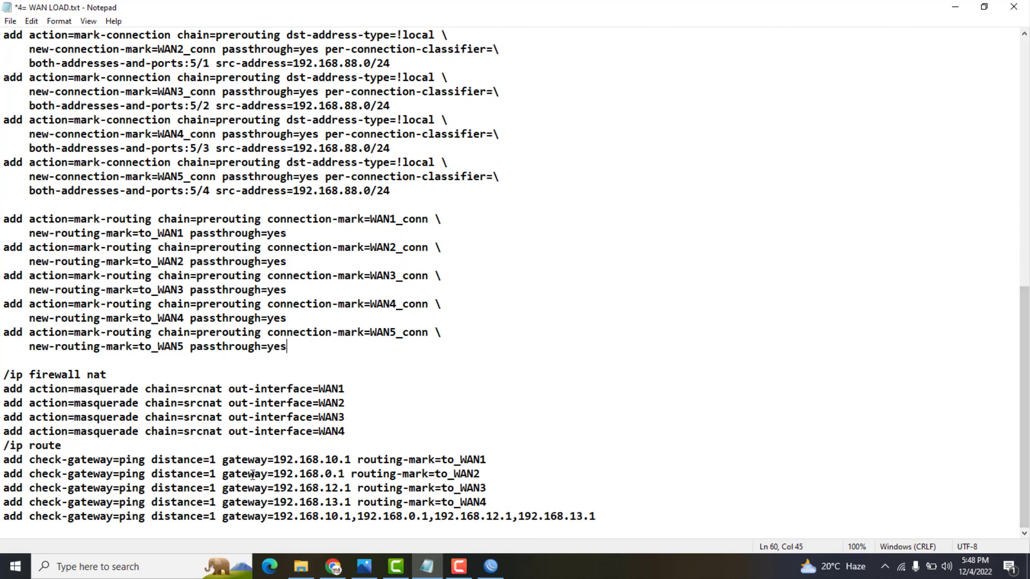
left_click_drag(346, 431, 1, 427)
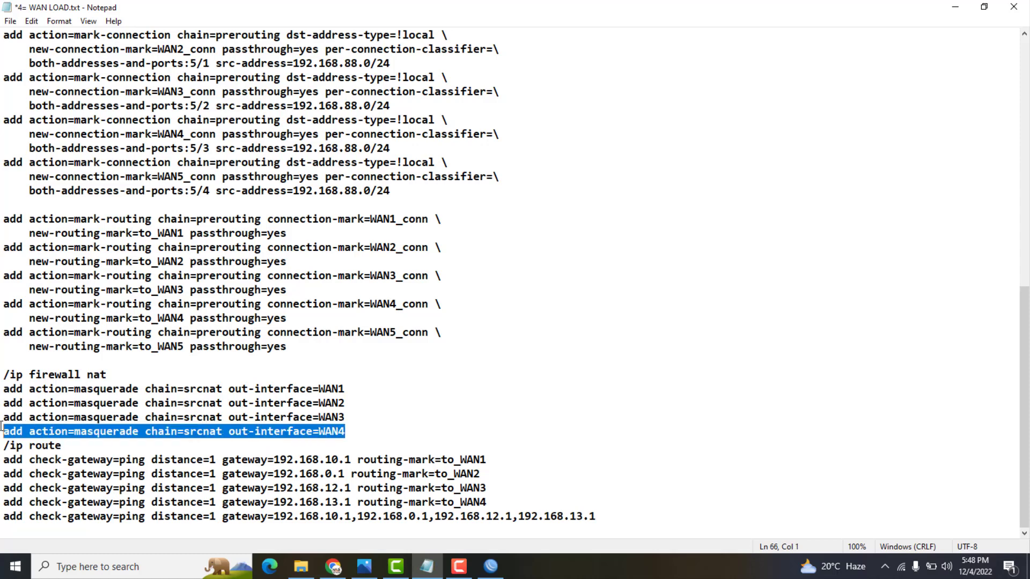
Add a WAN5 masquerade rule by duplicating and editing the WAN4 line
right_click(15, 429)
left_click(77, 274)
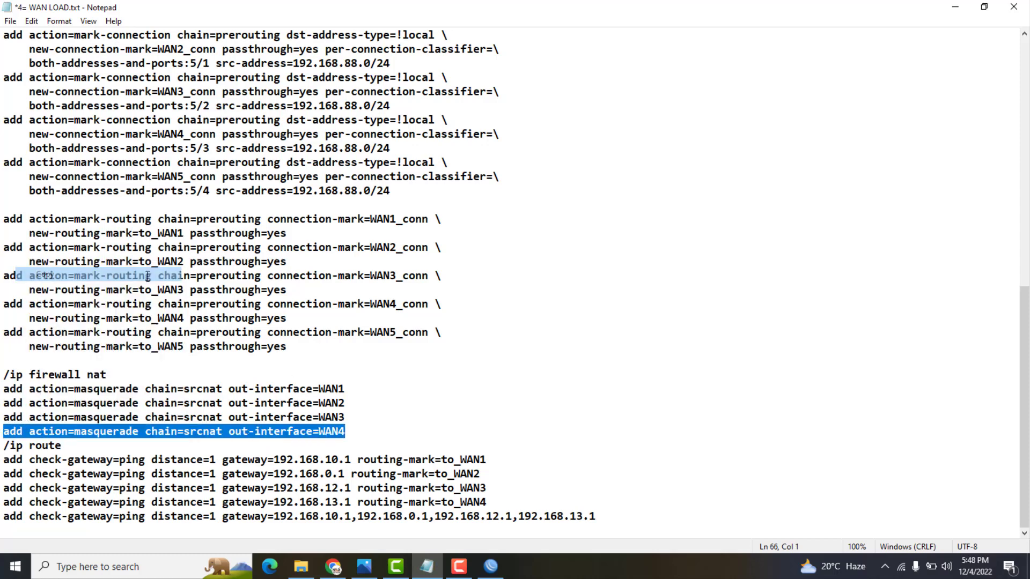
left_click(361, 429)
key("Return")
key("Return")
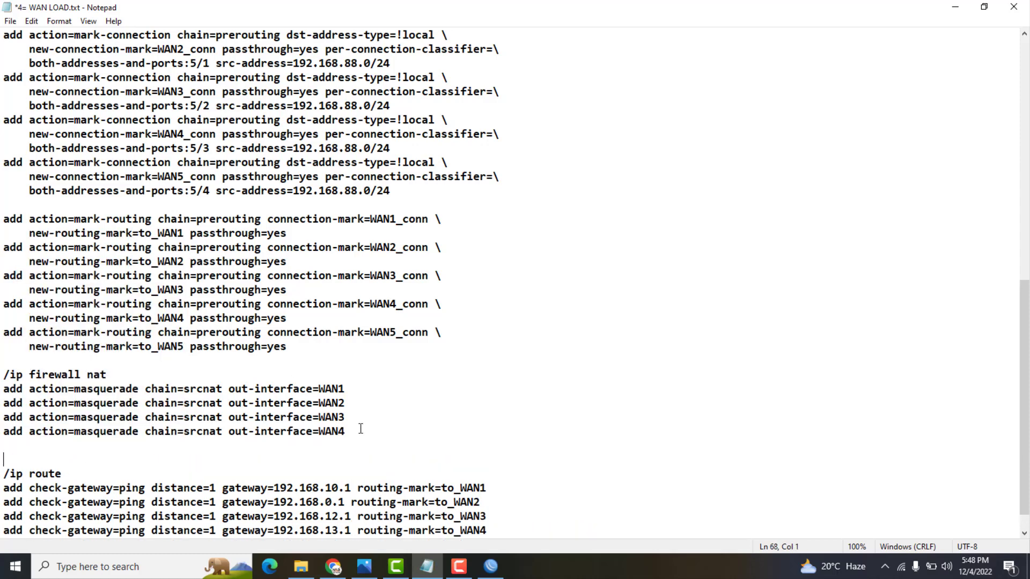
key("ctrl+v")
key("BackSpace")
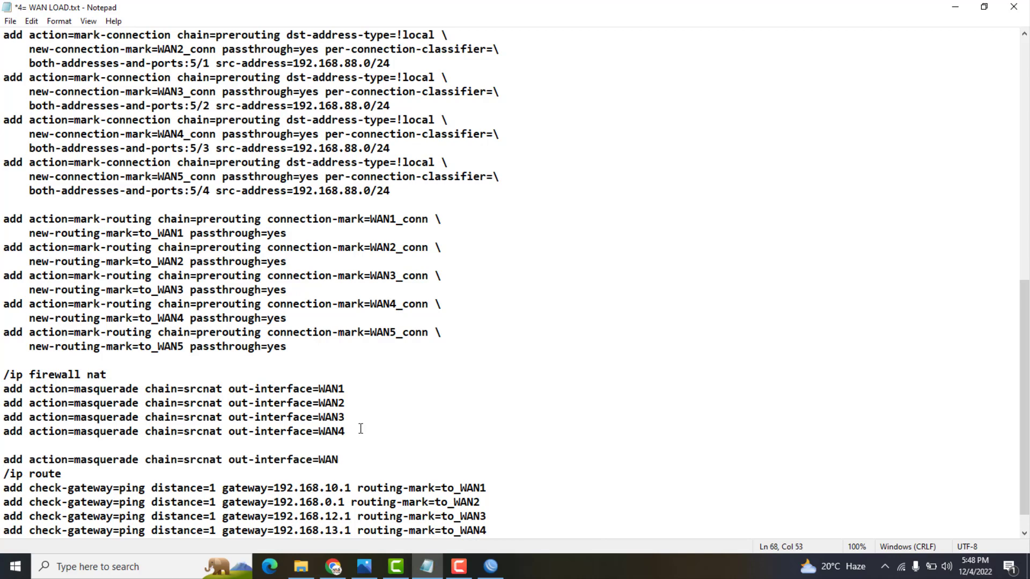
type("5")
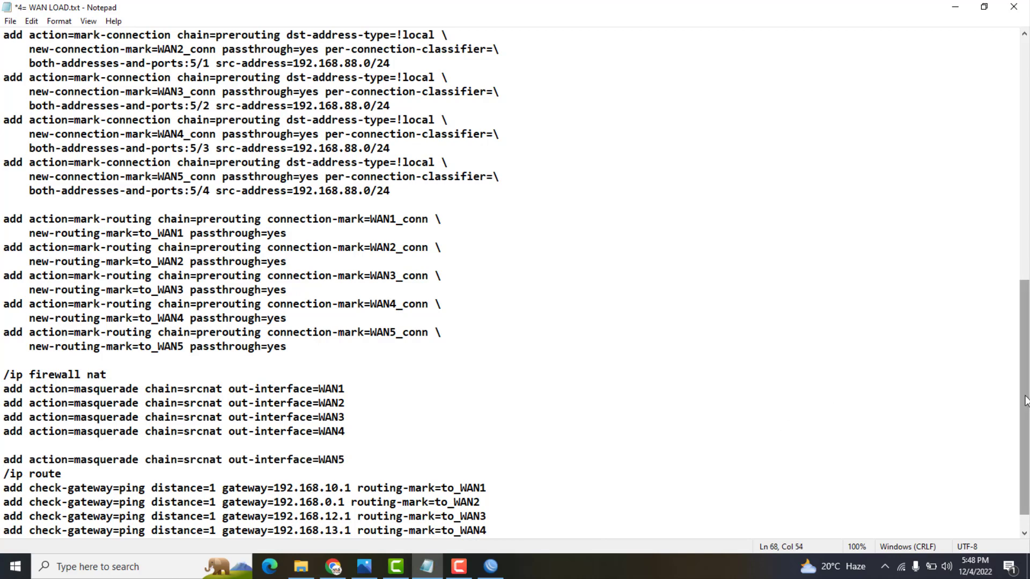
Add a to_WAN5 route with gateway 192.168.14.1 below the WAN4 route
scroll(1025, 400, "down", 1)
left_click_drag(487, 502, 2, 502)
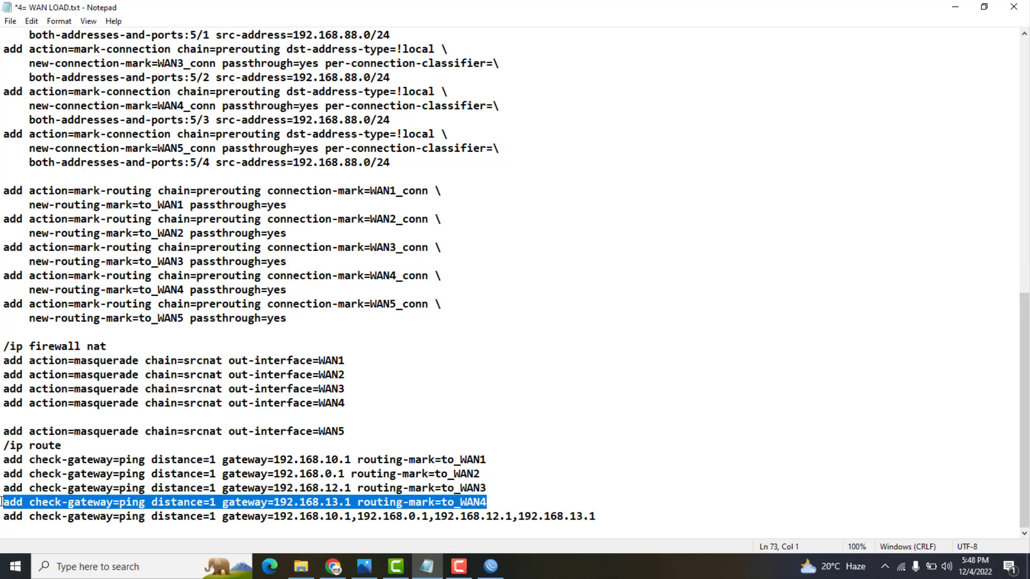
left_click(496, 501)
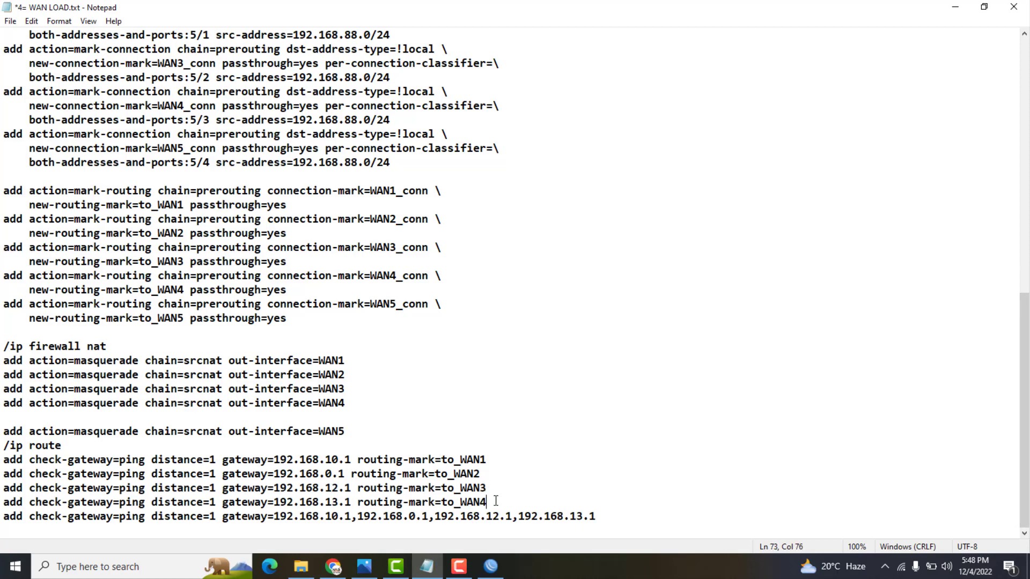
key("Return")
key("ctrl+v")
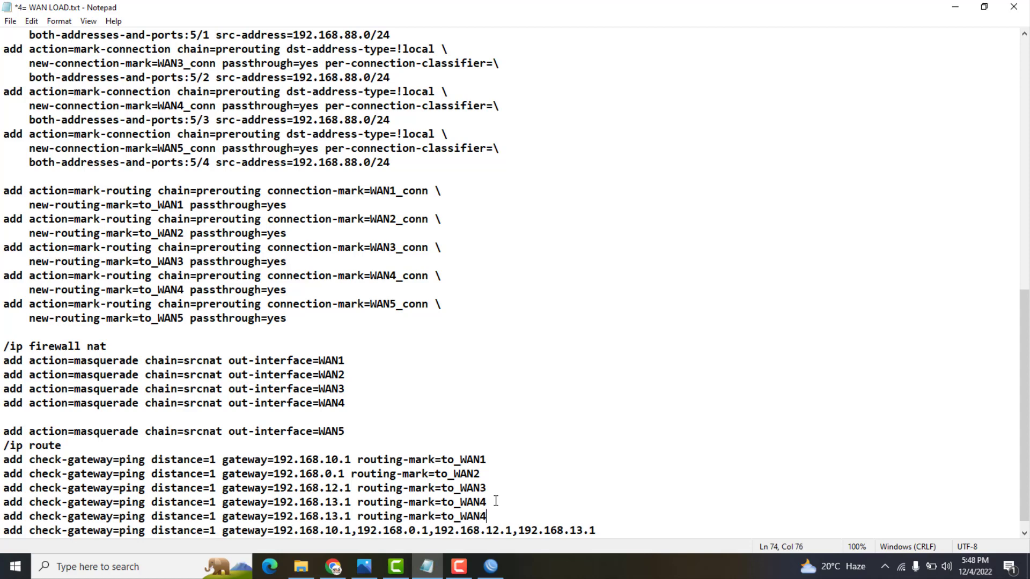
key("BackSpace")
type("5")
left_click(338, 515)
key("BackSpace")
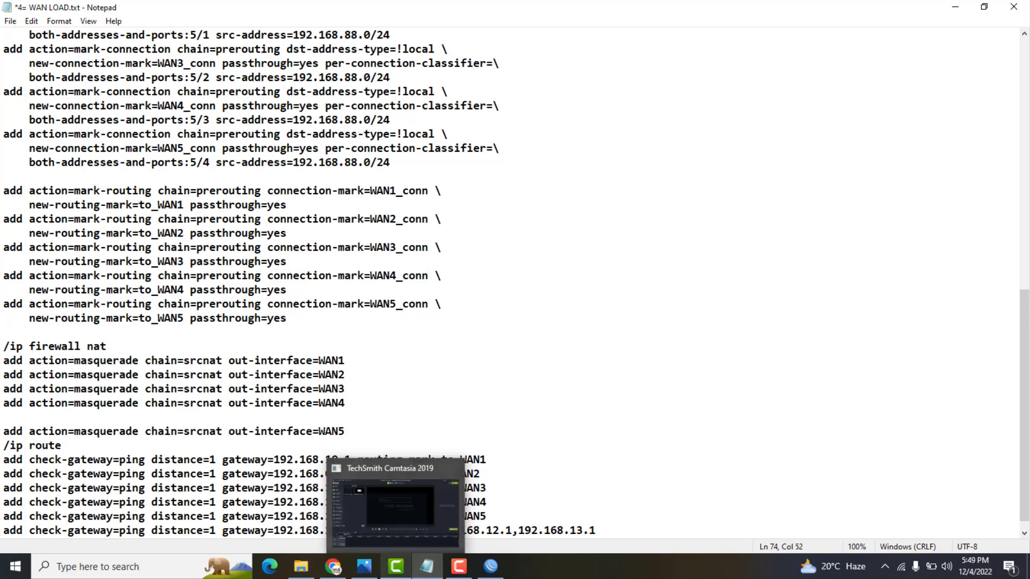
type("4")
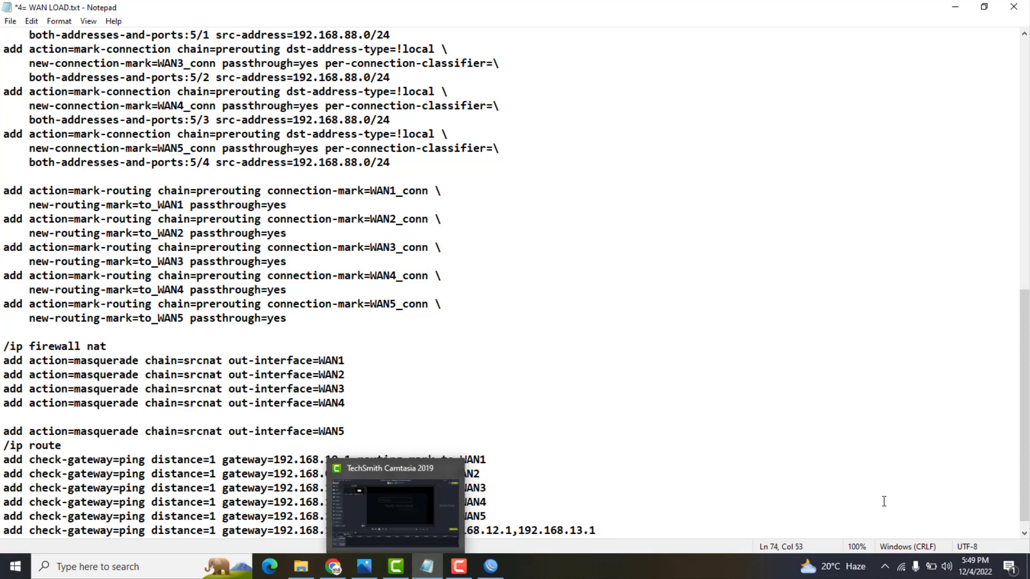
Append 192.168.14.1 to the combined gateway list
left_click_drag(1028, 452, 1027, 457)
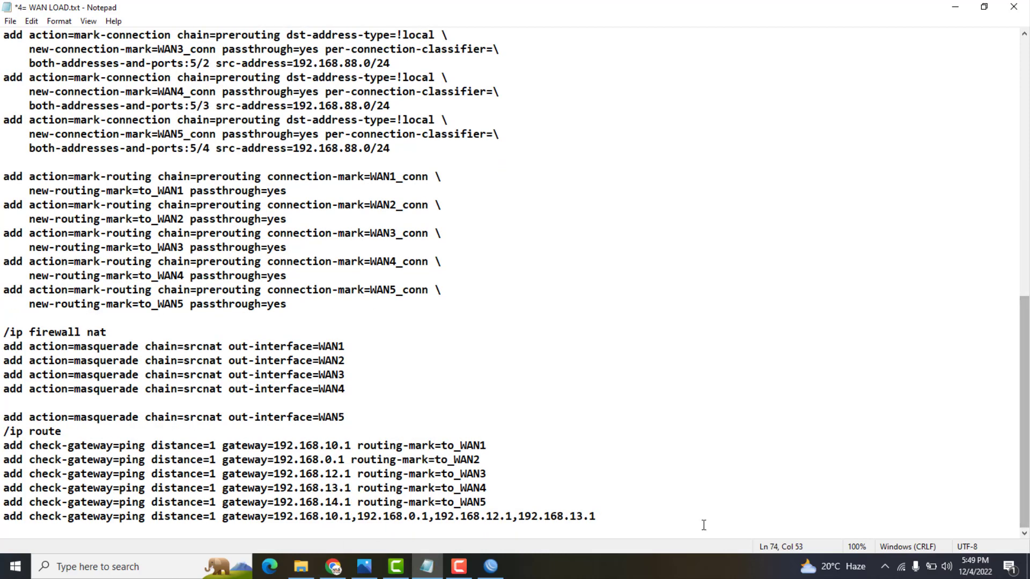
left_click_drag(595, 517, 514, 518)
right_click(519, 518)
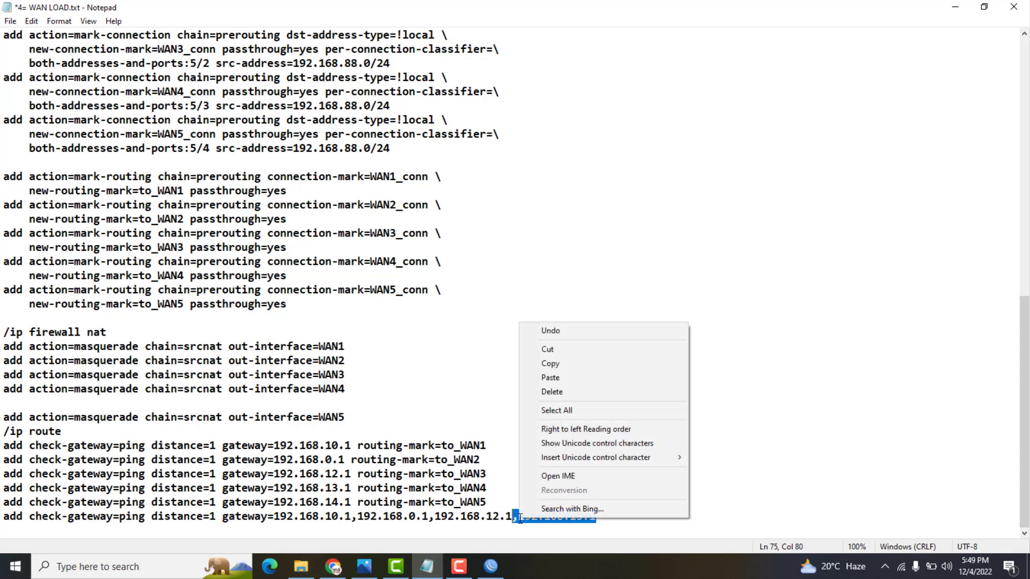
left_click(558, 362)
left_click(608, 514)
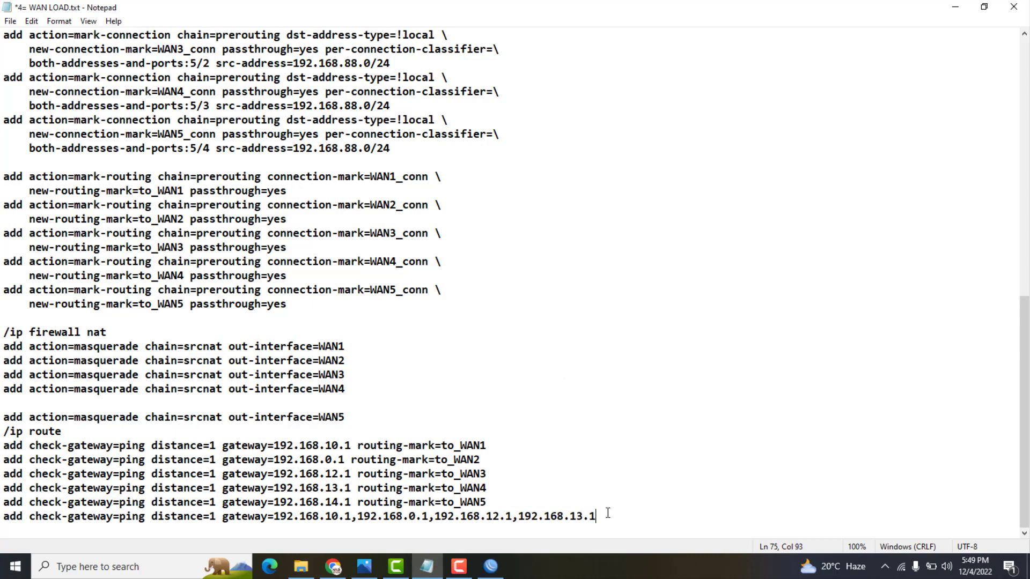
key("ctrl+v")
left_click(661, 516)
key("Delete")
type("4")
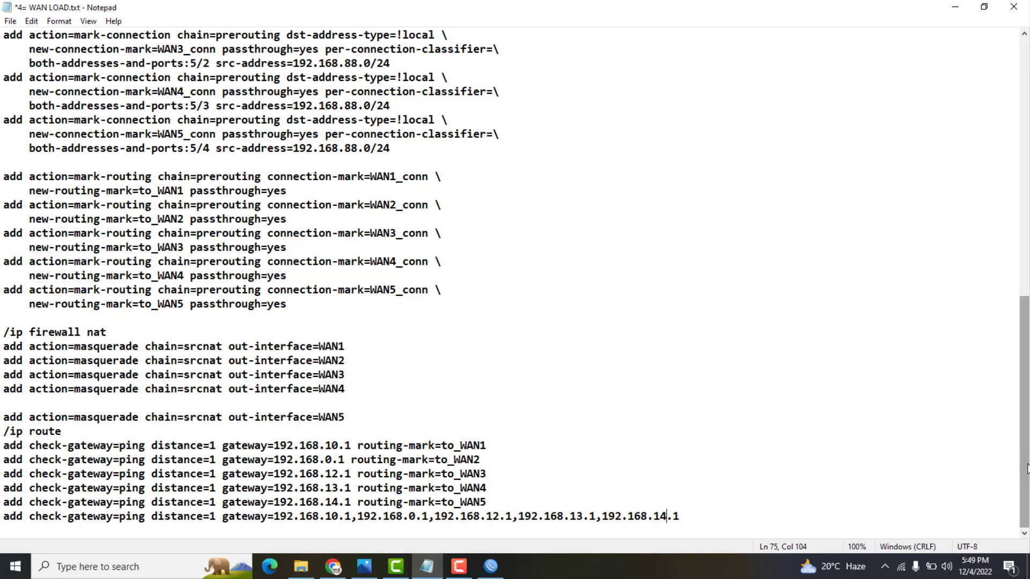
left_click_drag(1025, 472, 1015, 196)
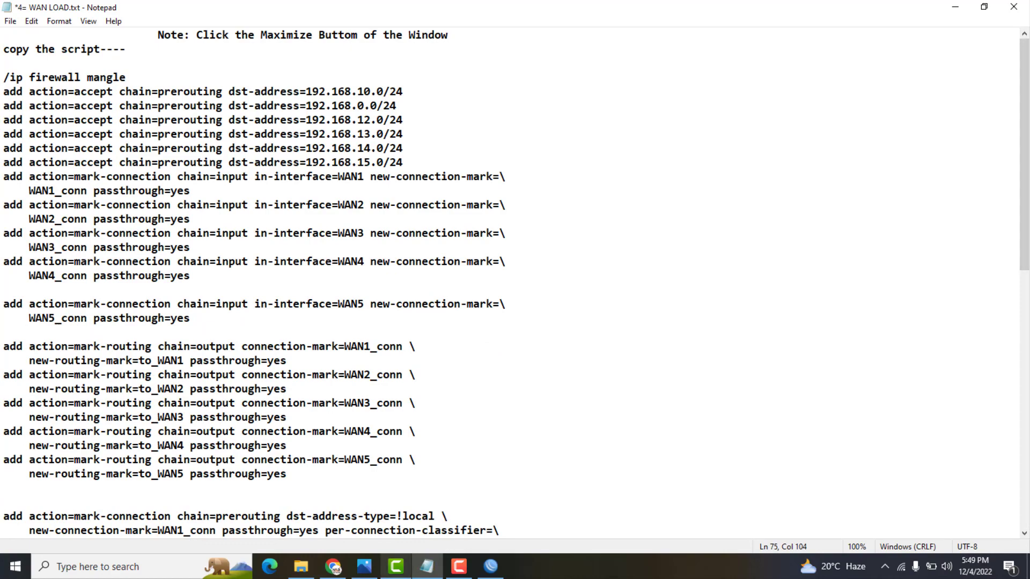
Rename interface ether5 to WAN5 in WinBox
left_click(491, 566)
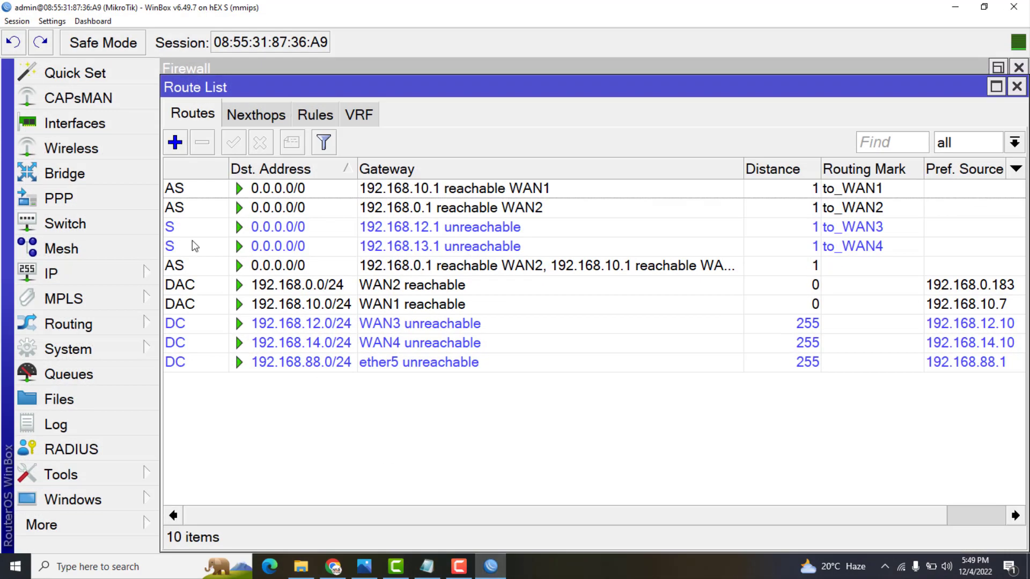
left_click(63, 123)
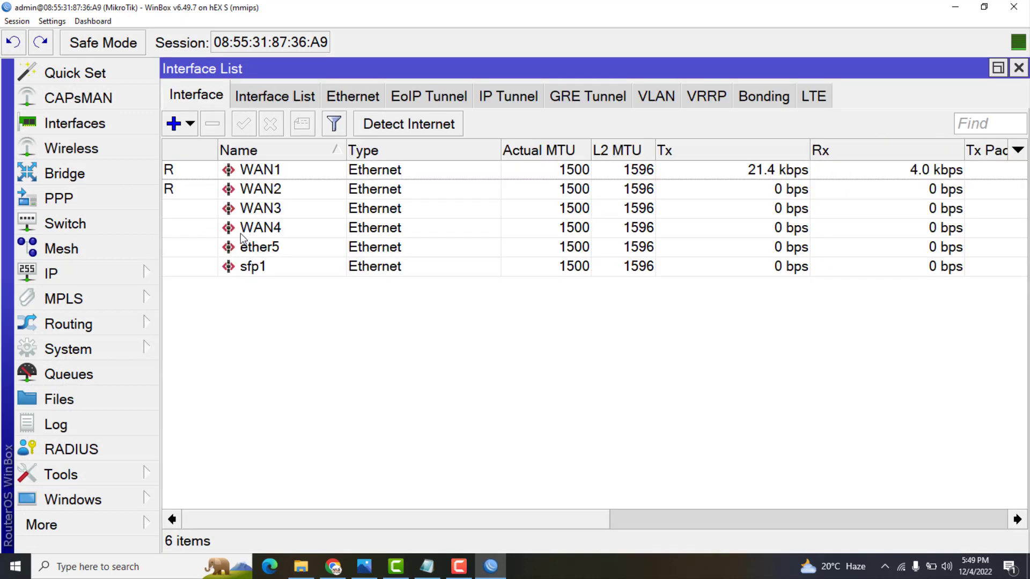
left_click(244, 250)
double_click(245, 250)
type("WAN4")
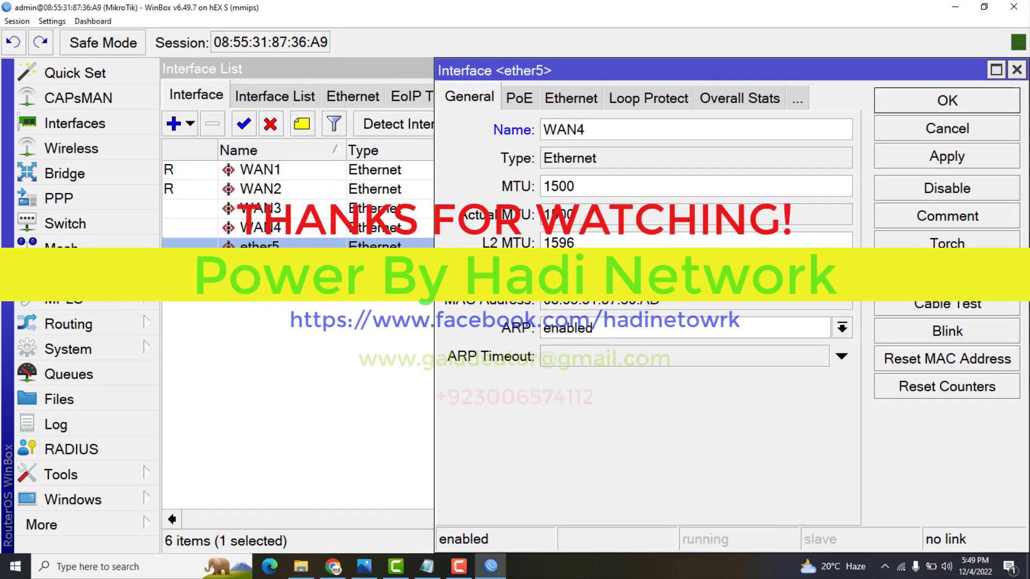
key("BackSpace")
type("5")
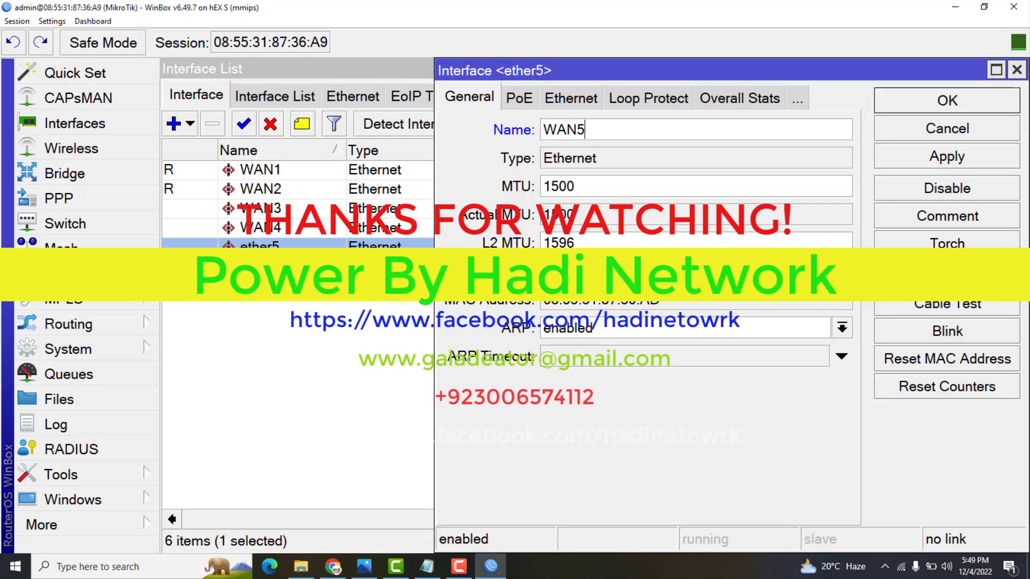
left_click(892, 136)
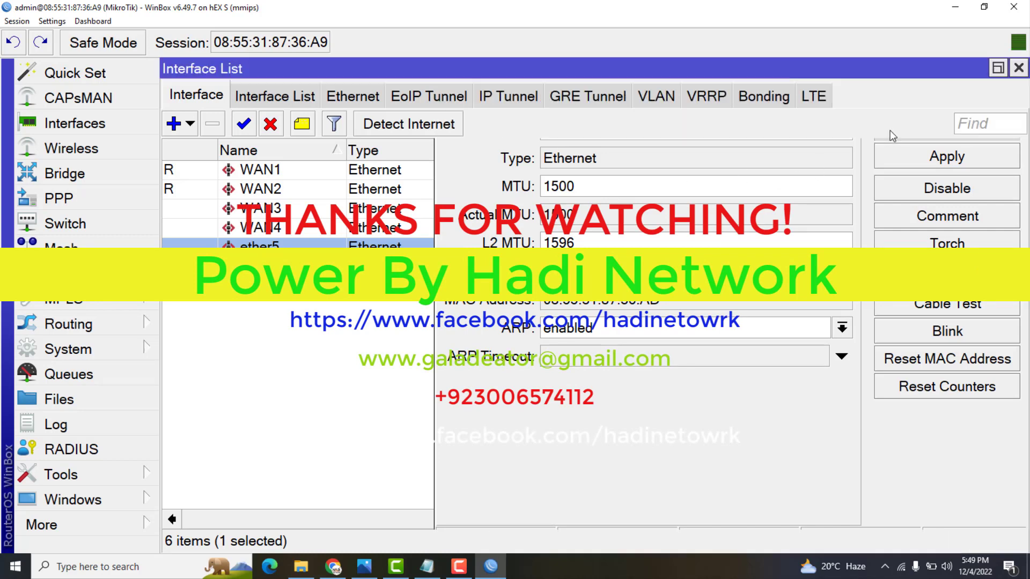
Close the Interface List, Route List and Firewall windows
left_click(1018, 68)
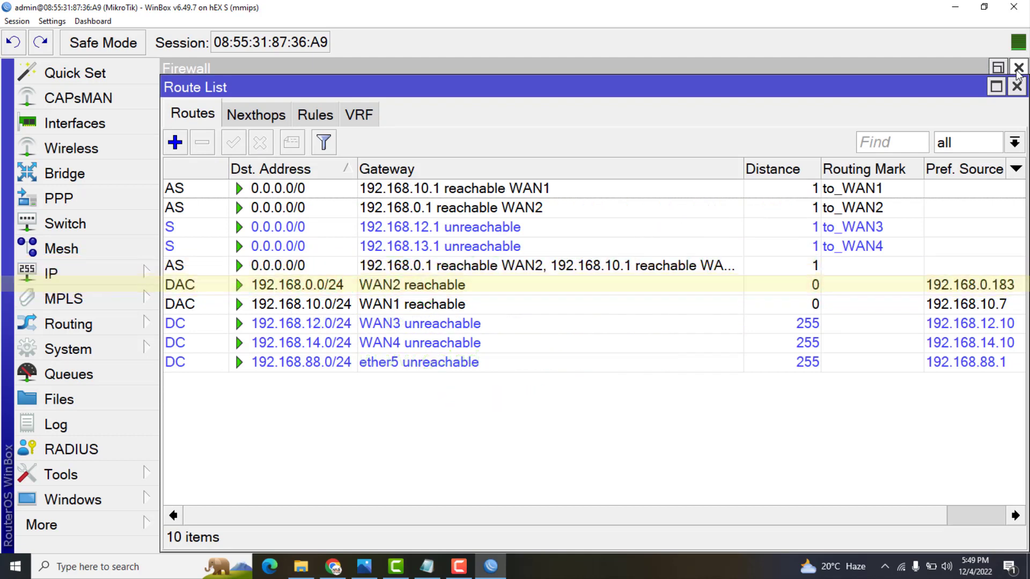
left_click(1017, 87)
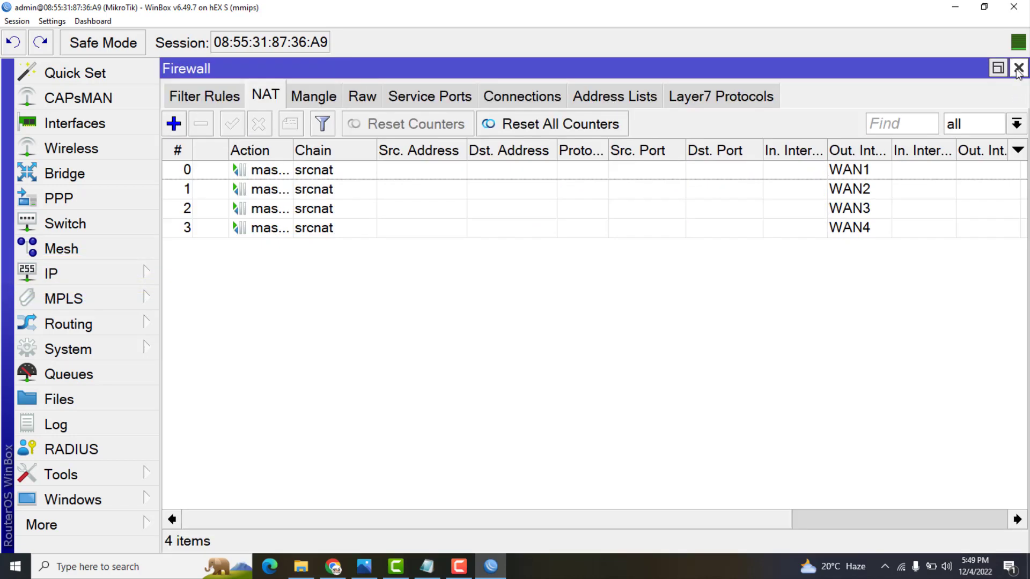
left_click(1018, 68)
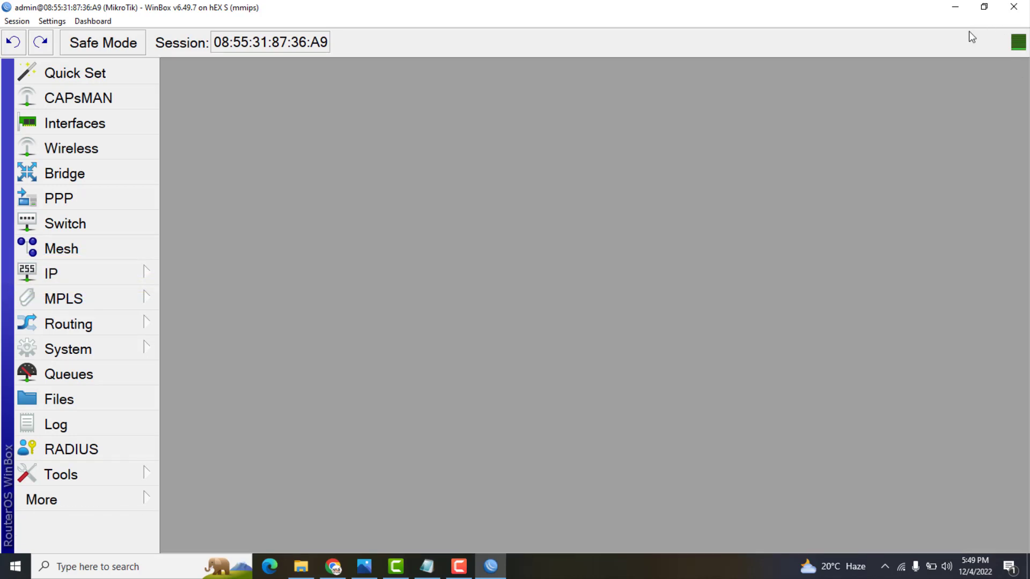